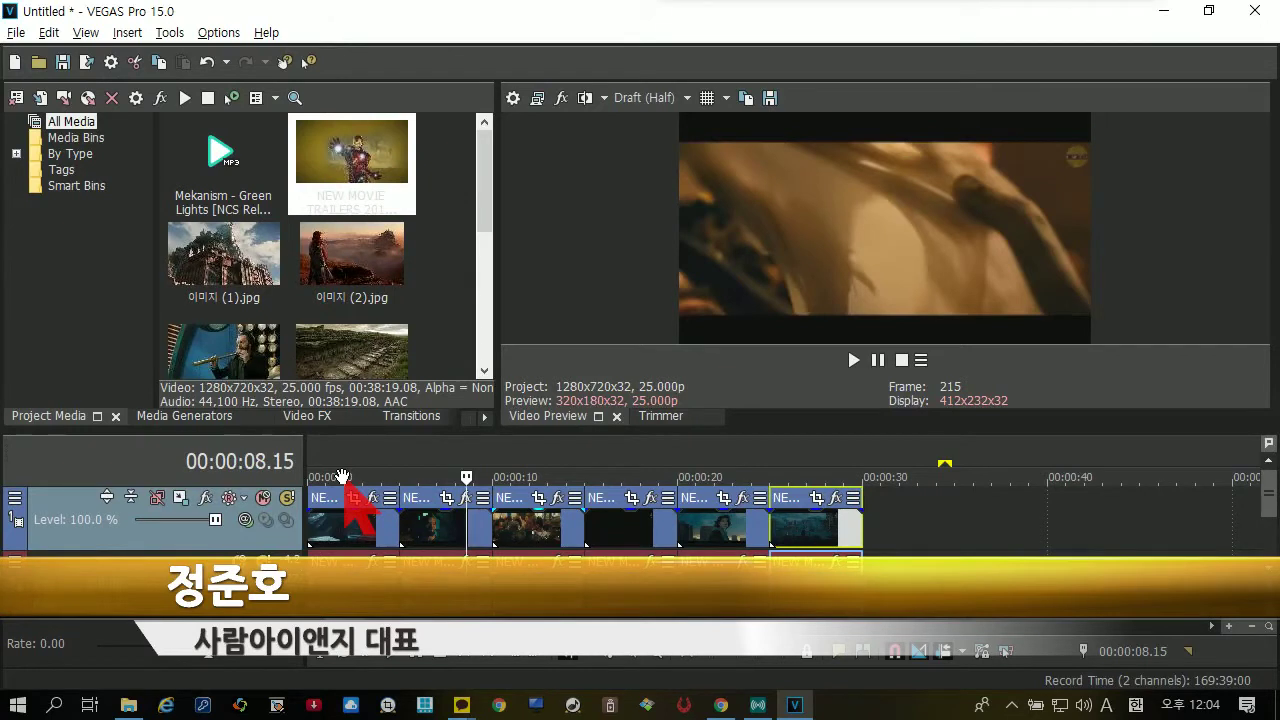
Step: Return to the project start and play the clip sequence from the beginning
{"action": "key", "text": "ctrl+Home"}
{"action": "key", "text": "space"}
{"action": "key", "text": "ctrl+Home"}
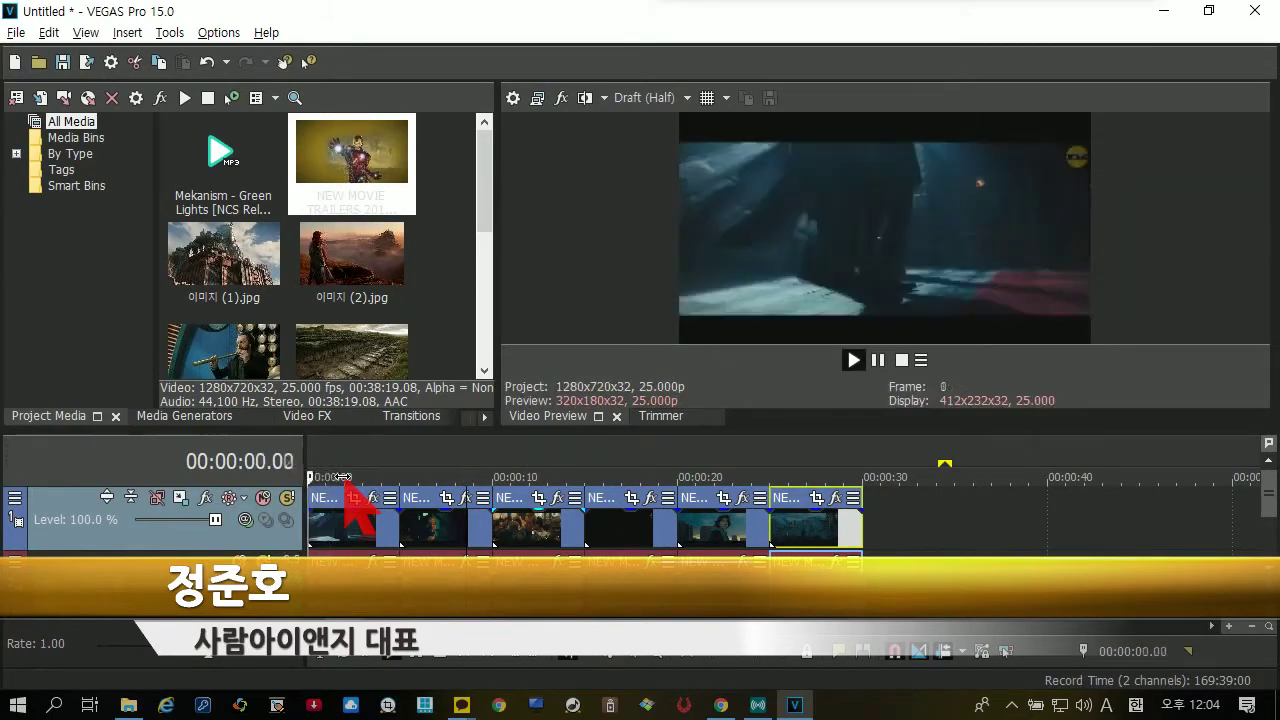
{"action": "key", "text": "ctrl+Home"}
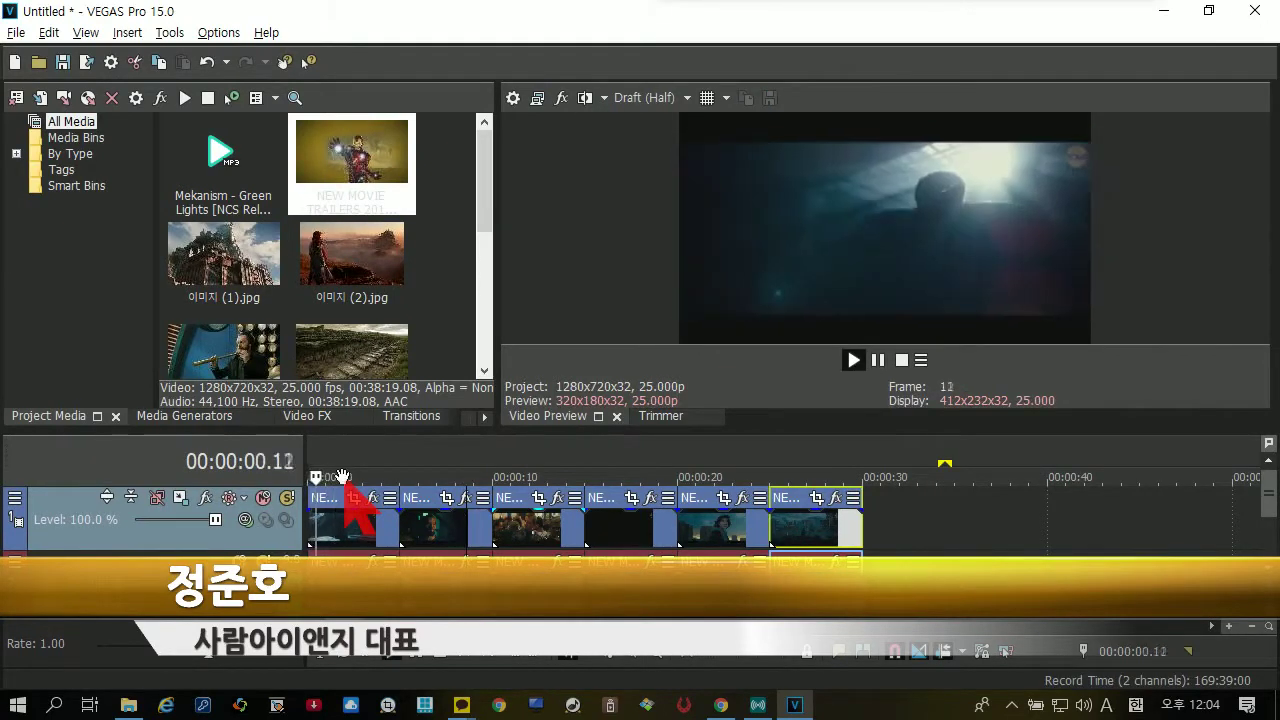
{"action": "key", "text": "space"}
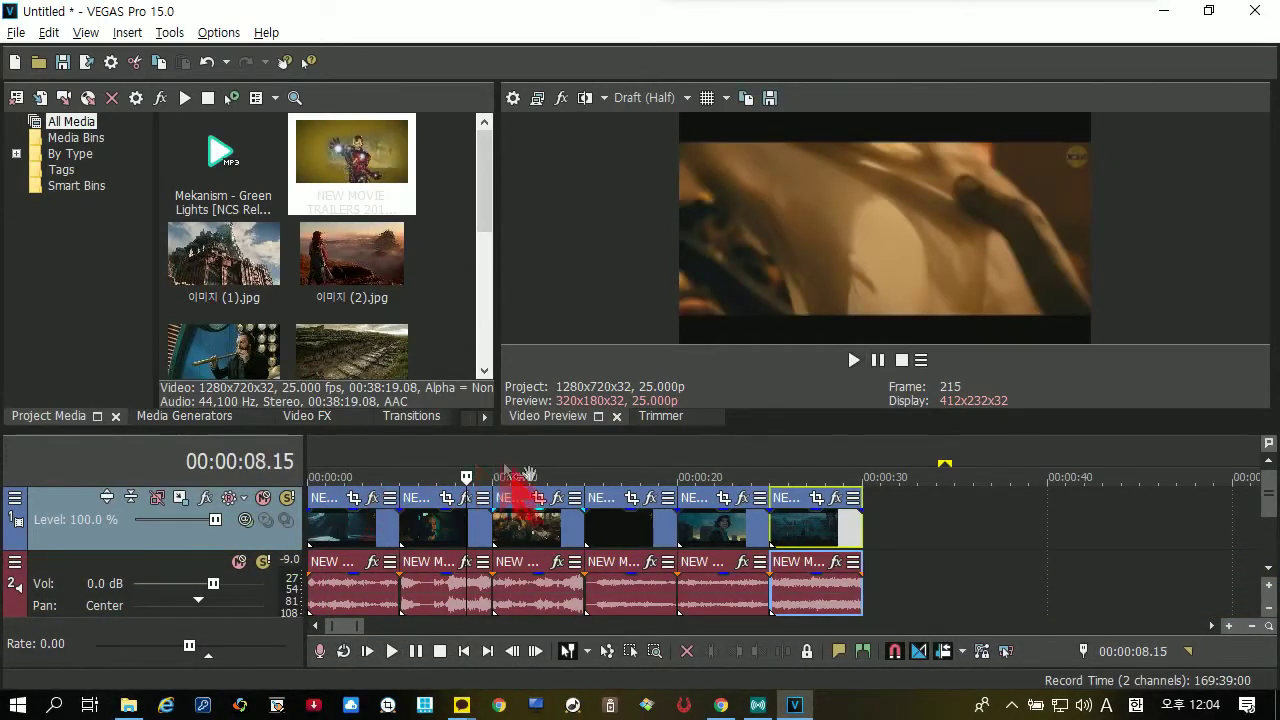
Step: Play back the closing seconds of the last clip on the timeline
{"action": "scroll", "coordinate": [503, 470], "scroll_direction": "up", "scroll_amount": 5}
{"action": "scroll", "coordinate": [1160, 500], "scroll_direction": "down", "scroll_amount": 3}
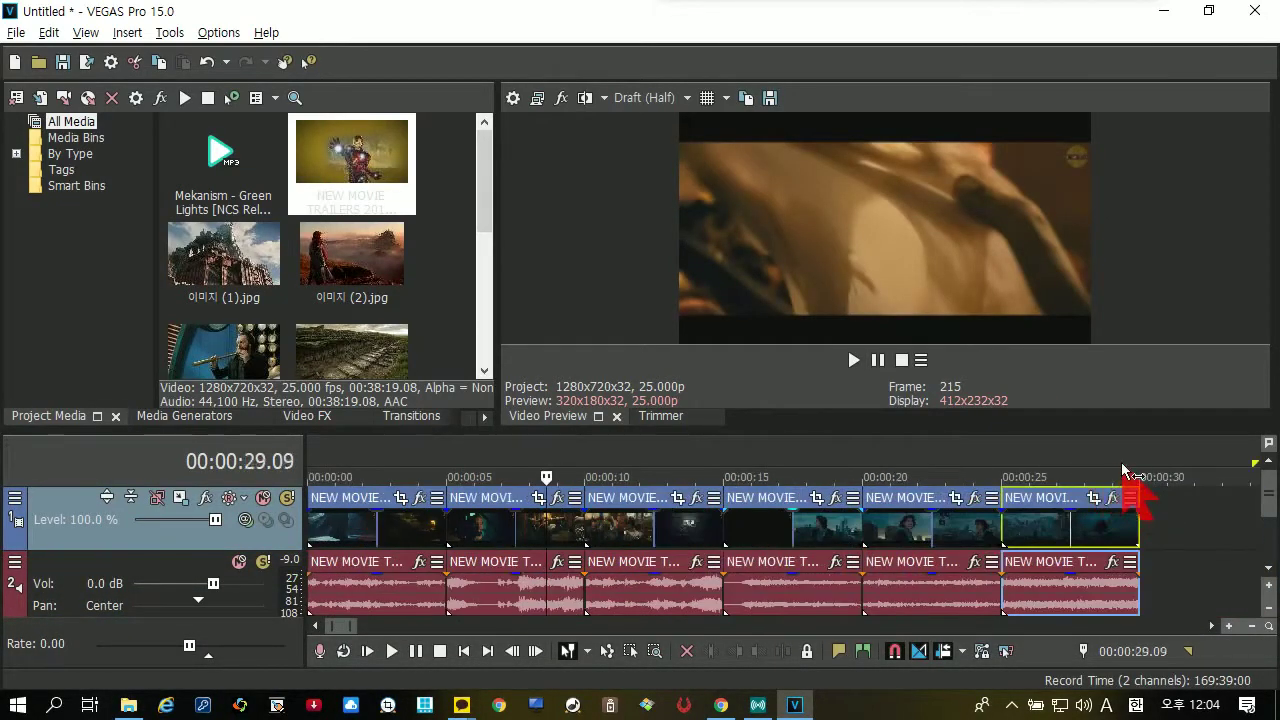
{"action": "scroll", "coordinate": [1122, 468], "scroll_direction": "up", "scroll_amount": 5}
{"action": "key", "text": "space"}
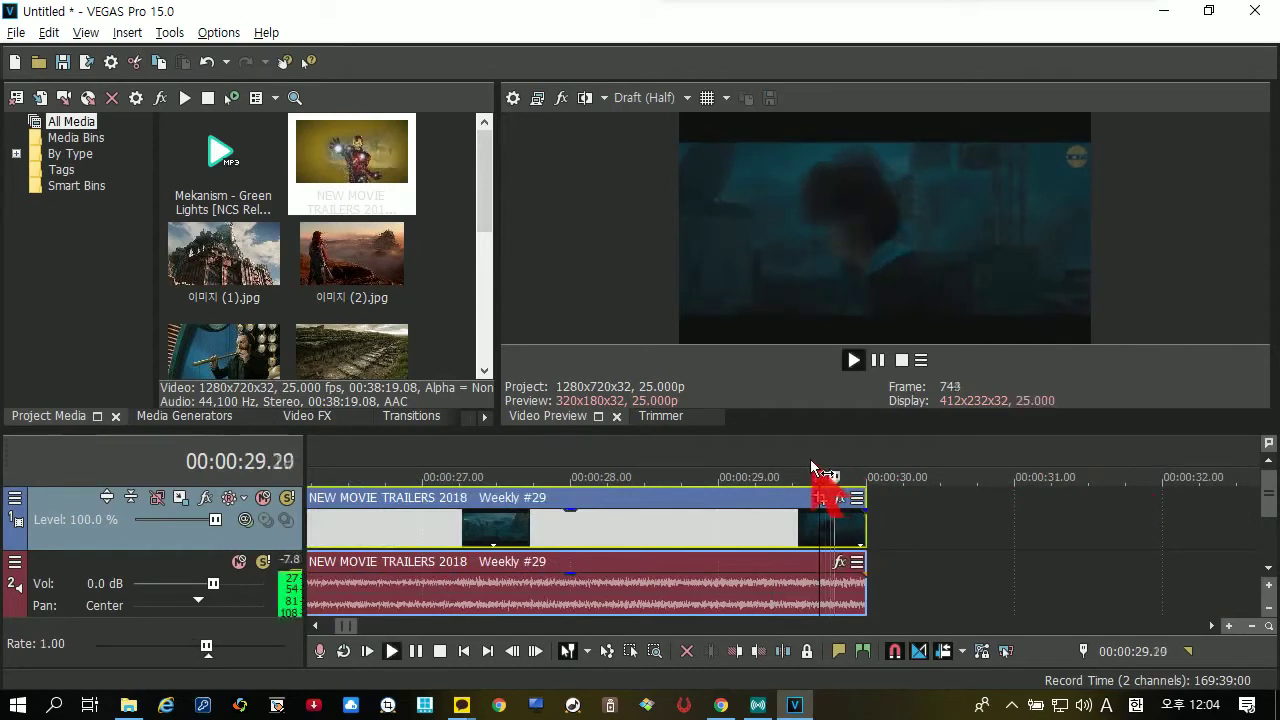
{"action": "key", "text": "space"}
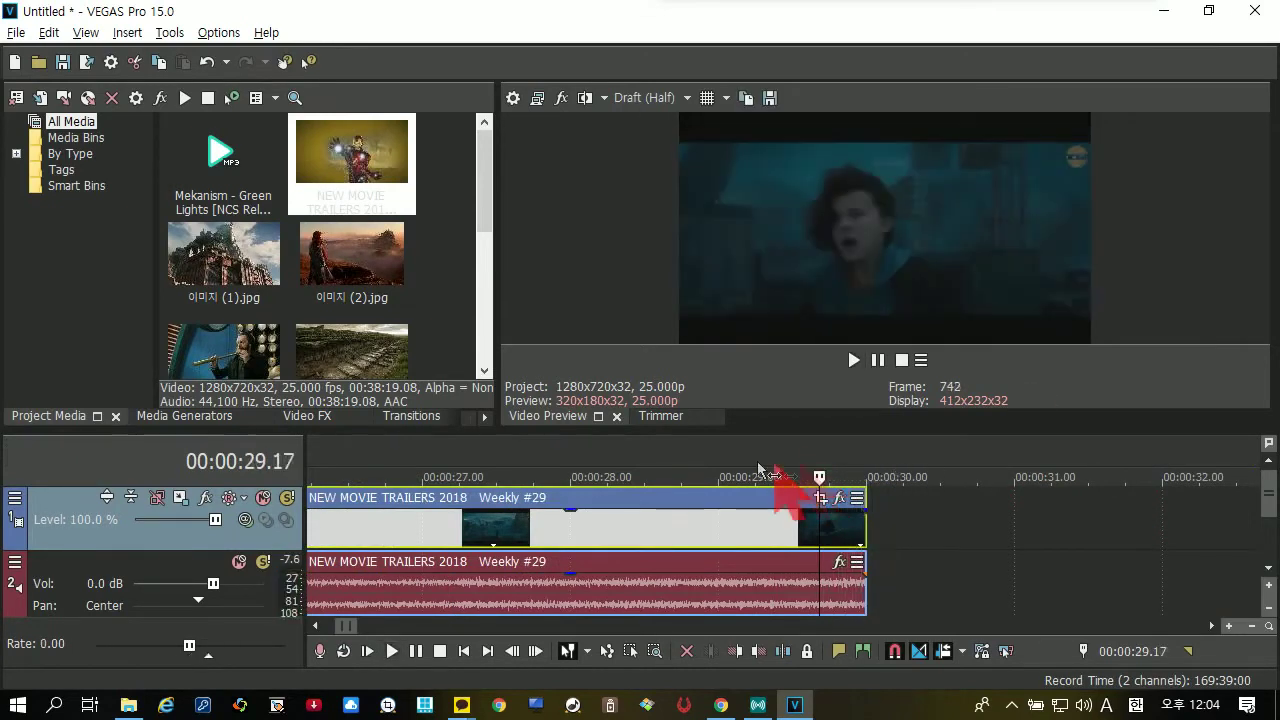
{"action": "left_click", "coordinate": [689, 468]}
{"action": "key", "text": "space"}
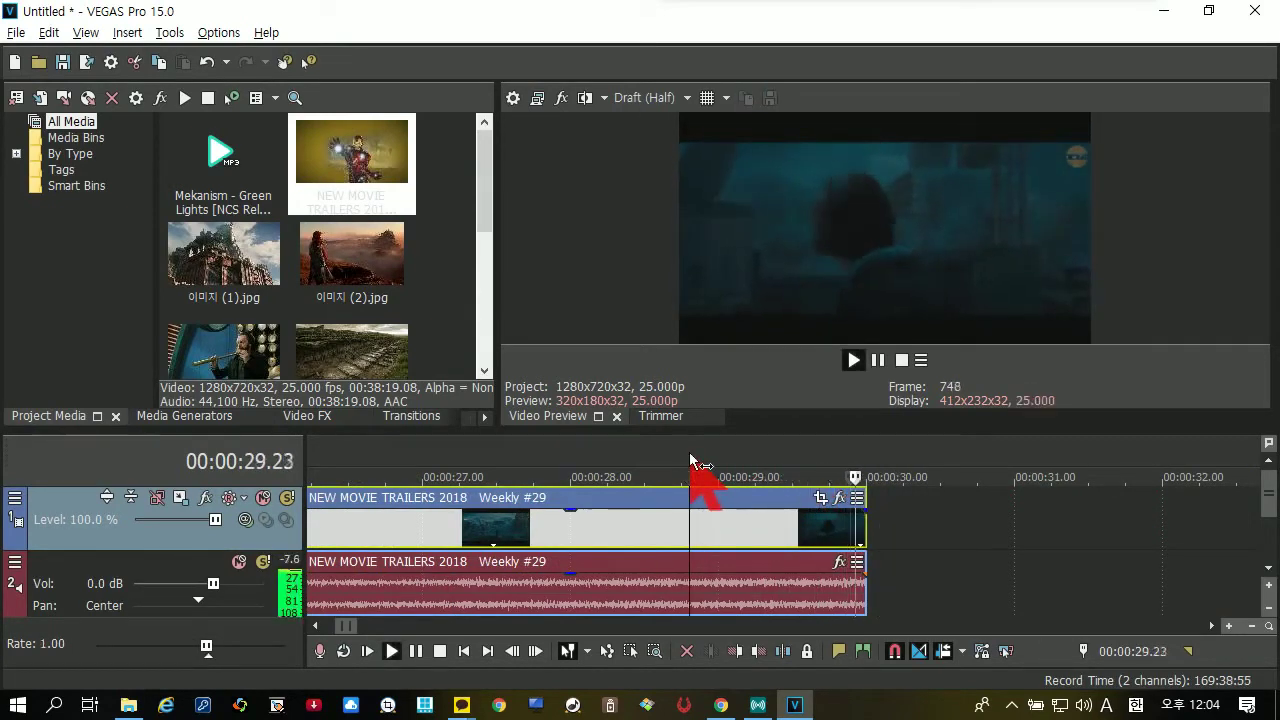
{"action": "key", "text": "space"}
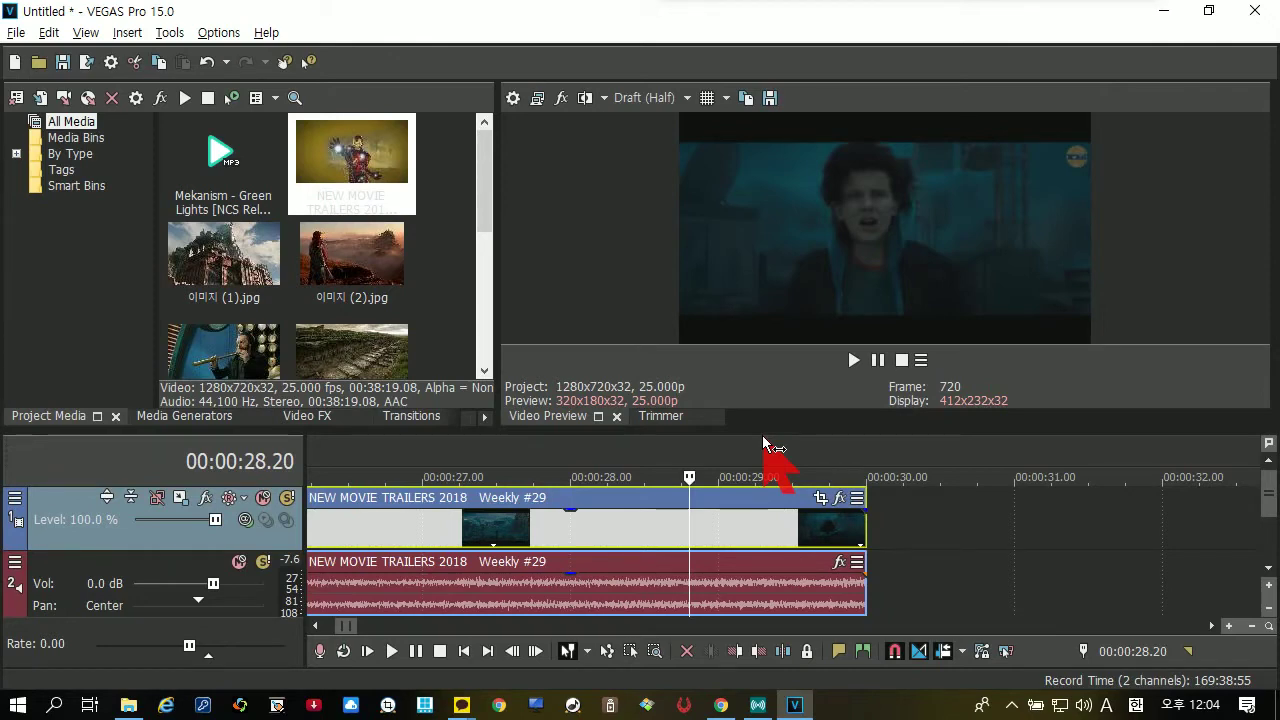
Step: Return from the last clip to the timeline start and play the opening of the first clip
{"action": "scroll", "coordinate": [491, 512], "scroll_direction": "down", "scroll_amount": 8}
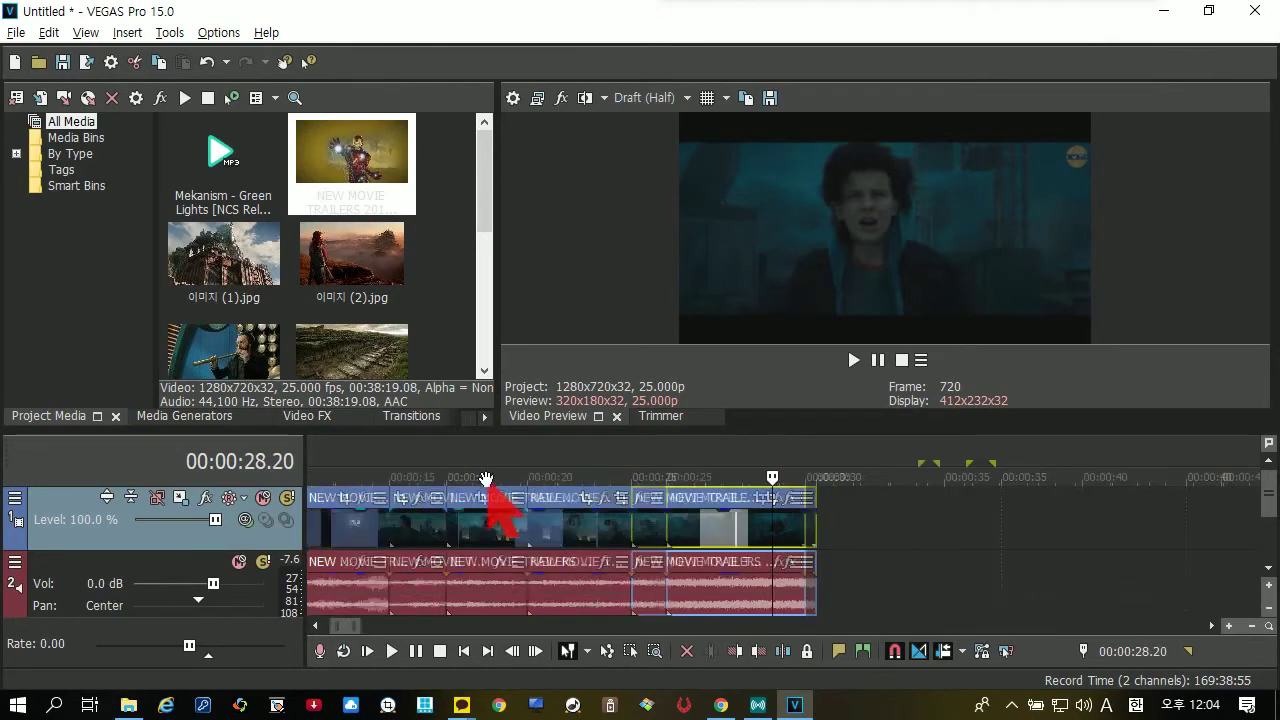
{"action": "scroll", "coordinate": [329, 484], "scroll_direction": "up", "scroll_amount": 3}
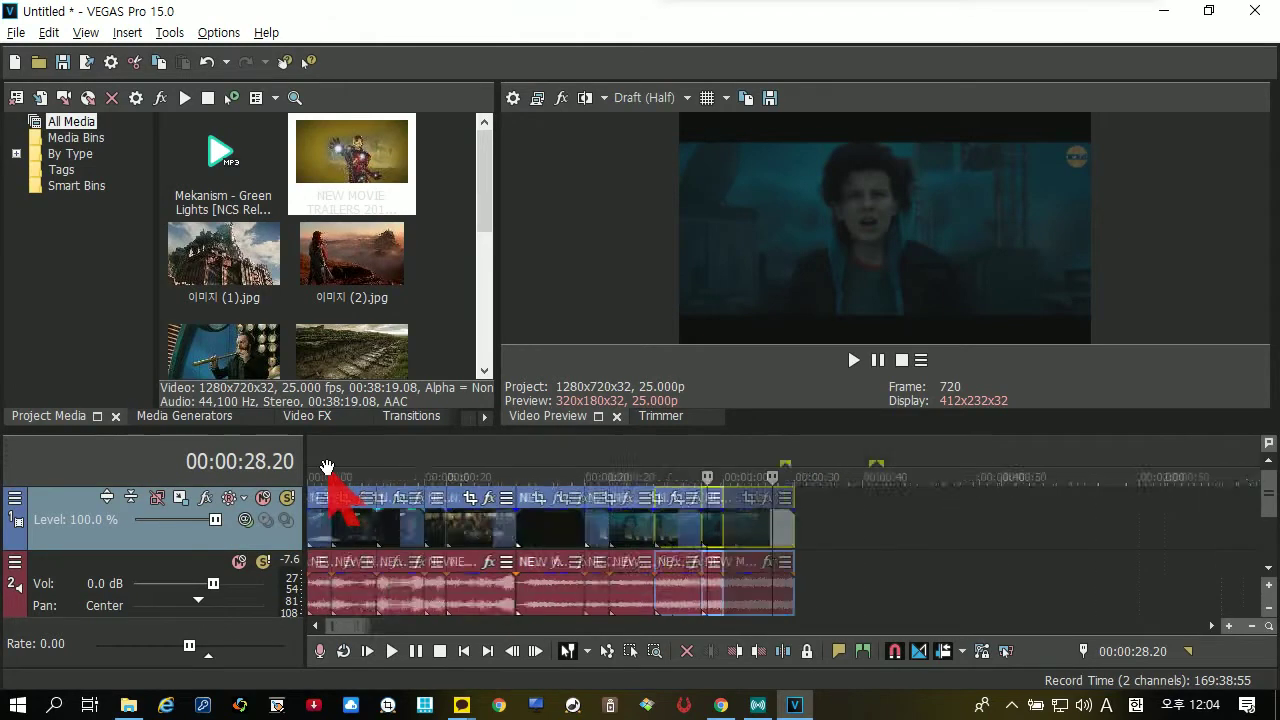
{"action": "scroll", "coordinate": [325, 470], "scroll_direction": "down", "scroll_amount": 5}
{"action": "left_click", "coordinate": [322, 460]}
{"action": "scroll", "coordinate": [322, 458], "scroll_direction": "up", "scroll_amount": 3}
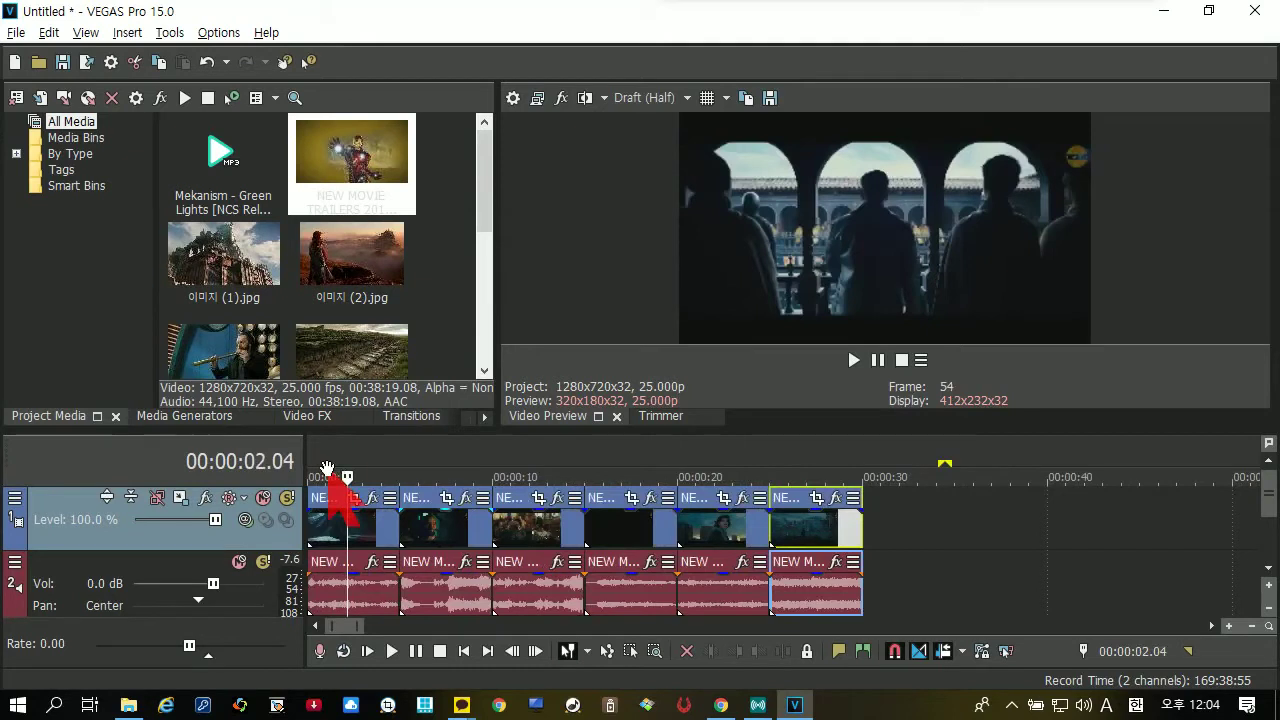
{"action": "key", "text": "ctrl+Home"}
{"action": "key", "text": "space"}
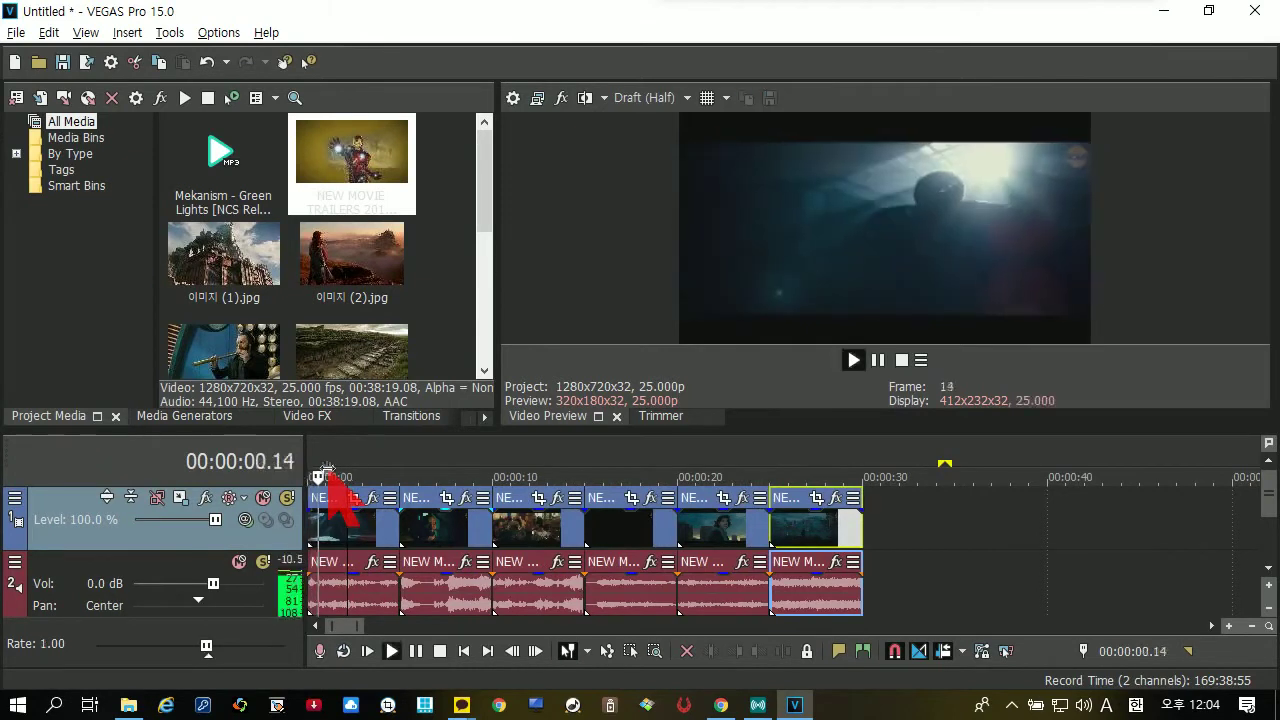
{"action": "key", "text": "Return"}
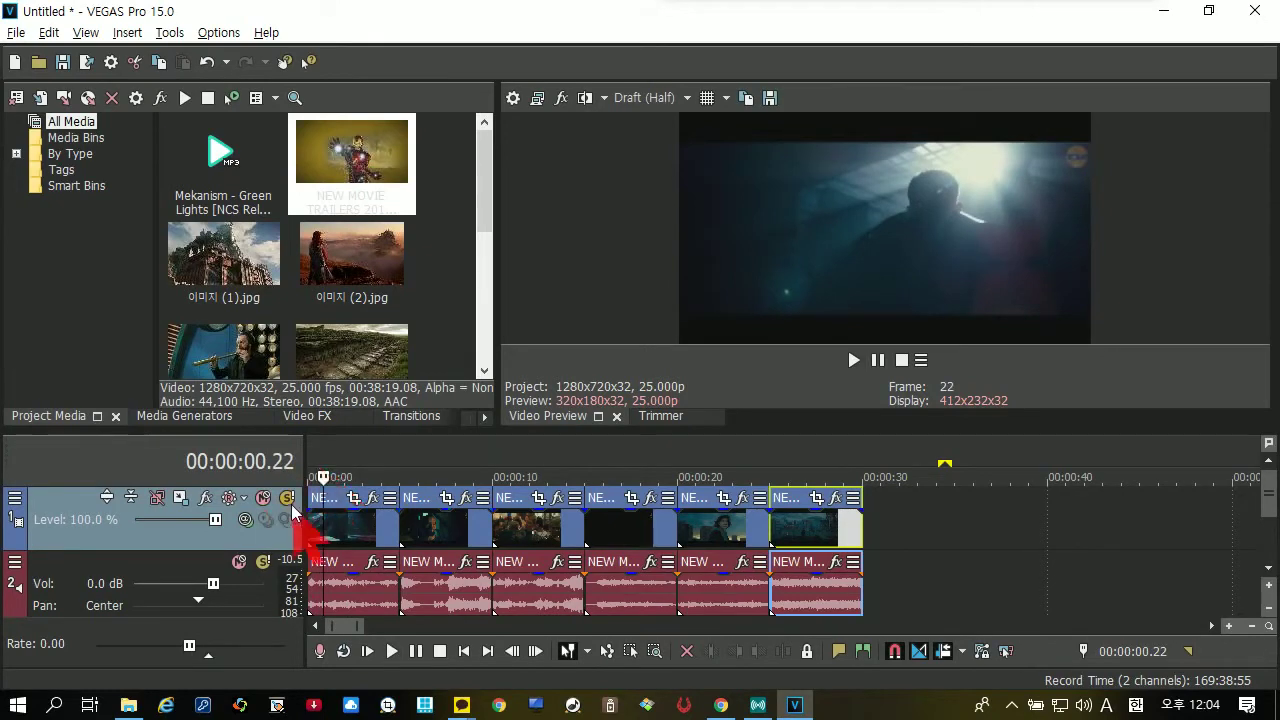
Step: Place the playhead at 00:00:00.09 in the first clip and enlarge the timeline area and the video track's height
{"action": "scroll", "coordinate": [318, 516], "scroll_direction": "down", "scroll_amount": 3}
{"action": "scroll", "coordinate": [318, 516], "scroll_direction": "up", "scroll_amount": 3}
{"action": "left_click", "coordinate": [320, 470]}
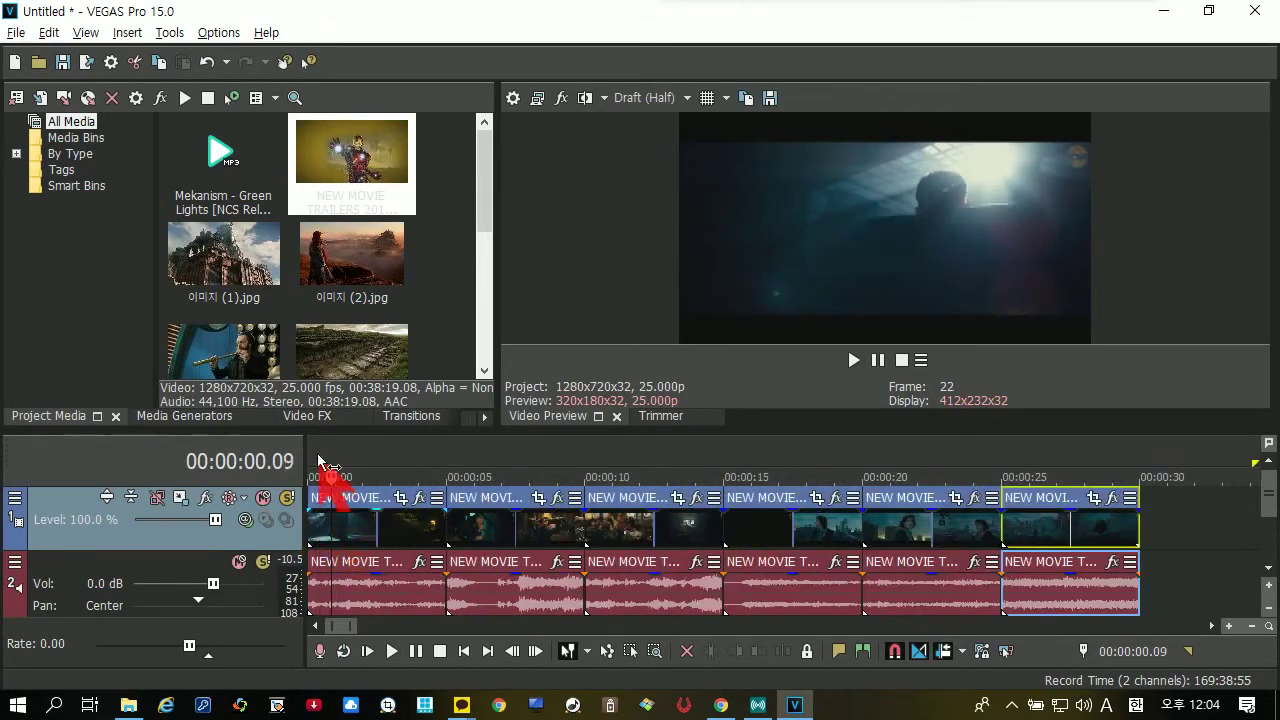
{"action": "scroll", "coordinate": [318, 462], "scroll_direction": "up", "scroll_amount": 2}
{"action": "scroll", "coordinate": [318, 462], "scroll_direction": "up", "scroll_amount": 2}
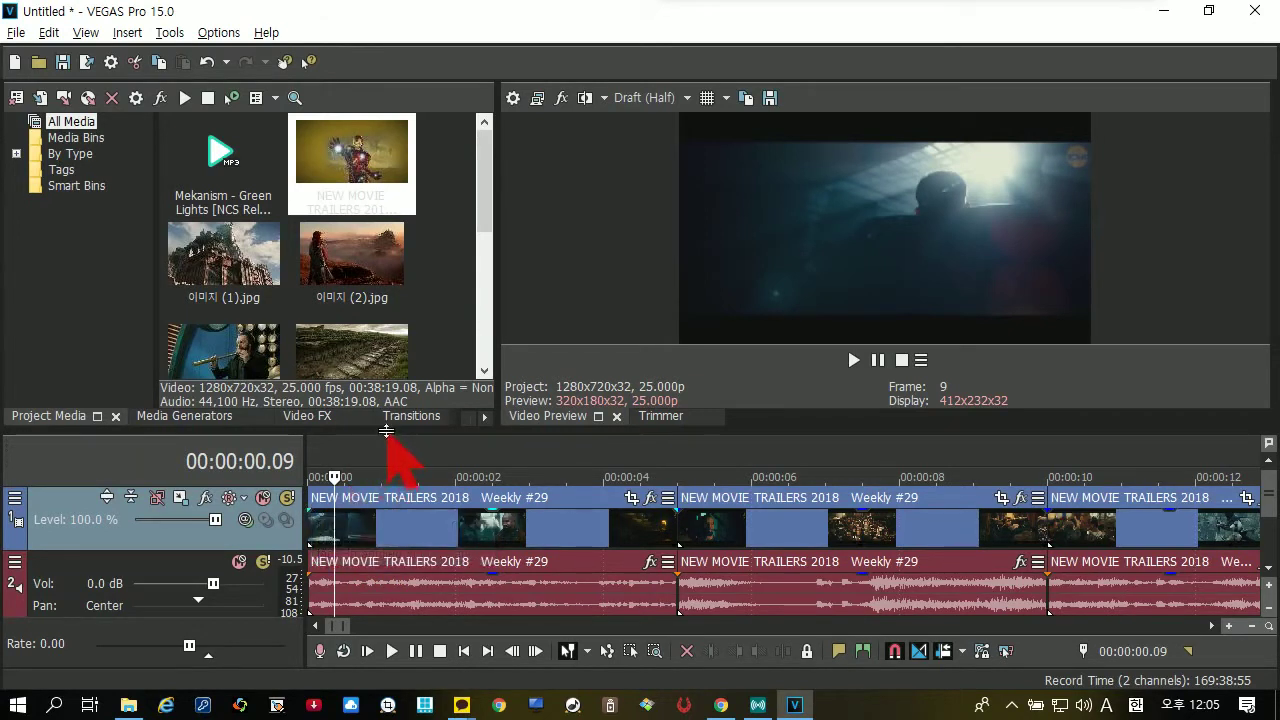
{"action": "left_click_drag", "start_coordinate": [391, 425], "coordinate": [388, 320]}
{"action": "left_click_drag", "start_coordinate": [236, 447], "coordinate": [238, 469]}
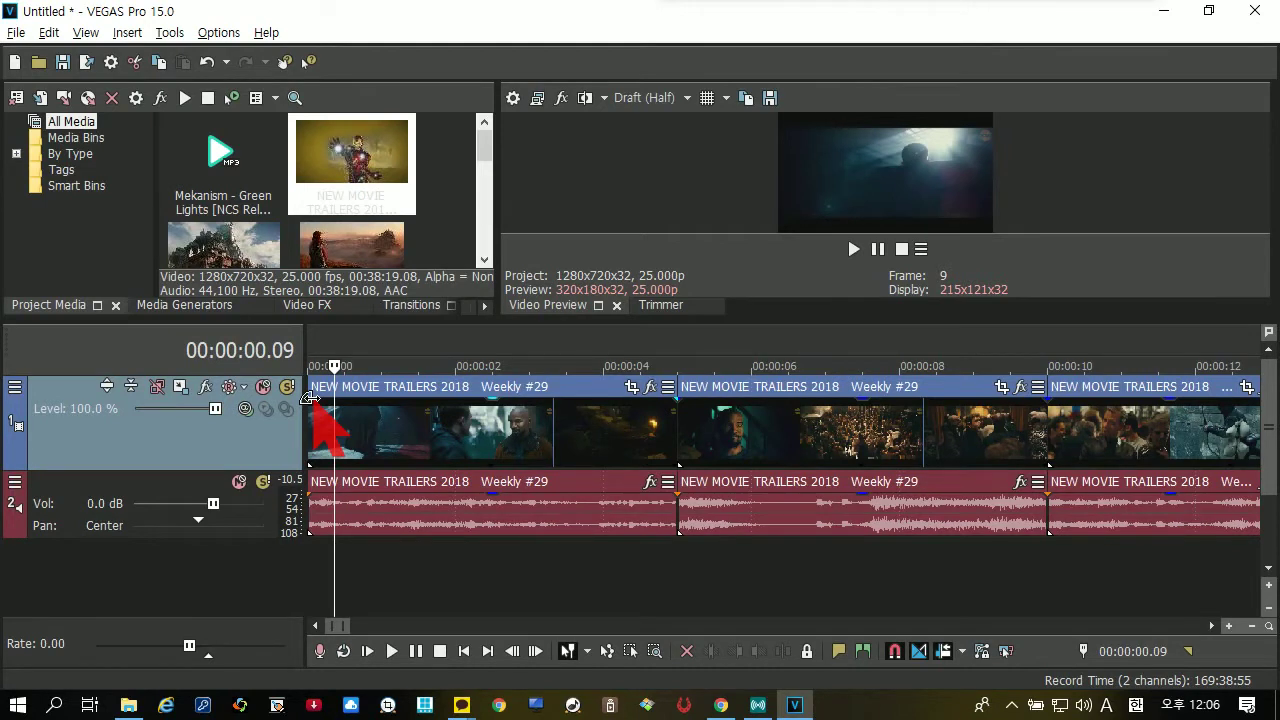
Step: Add a fade-in of 00:00:02.00 to the first clip's video event
{"action": "left_click_drag", "start_coordinate": [310, 398], "coordinate": [457, 398]}
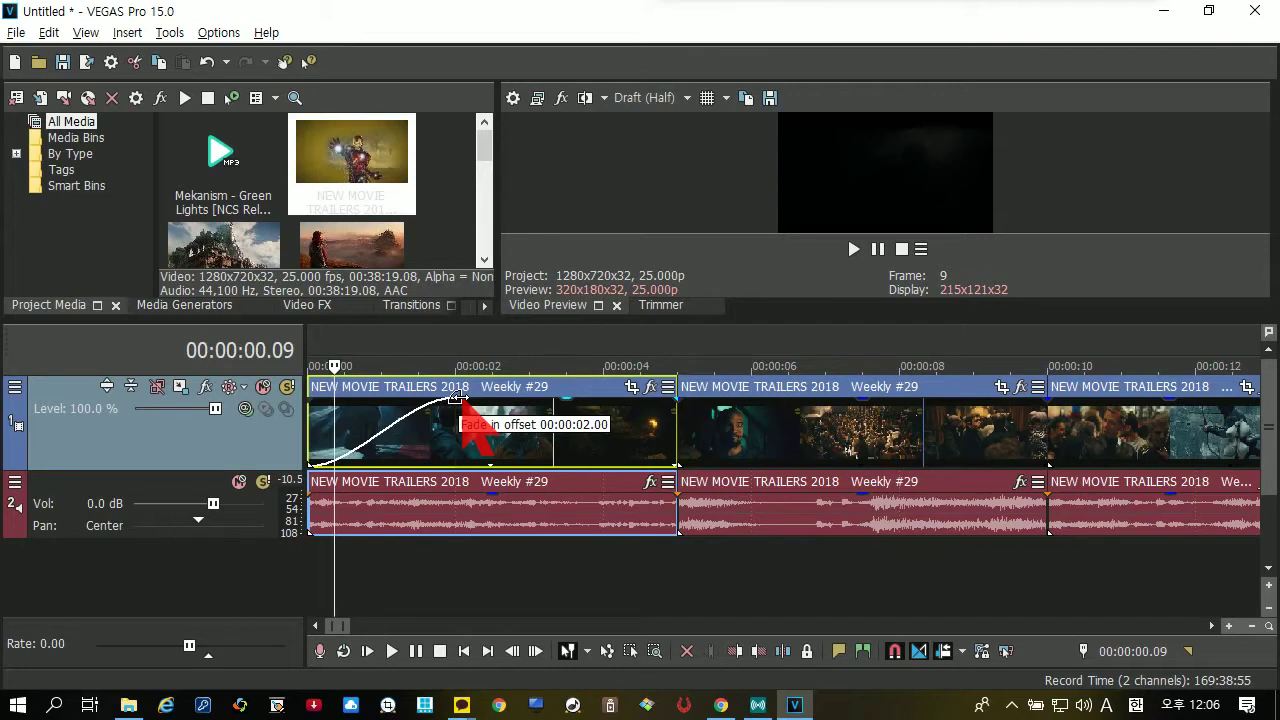
{"action": "left_click_drag", "start_coordinate": [456, 398], "coordinate": [584, 400]}
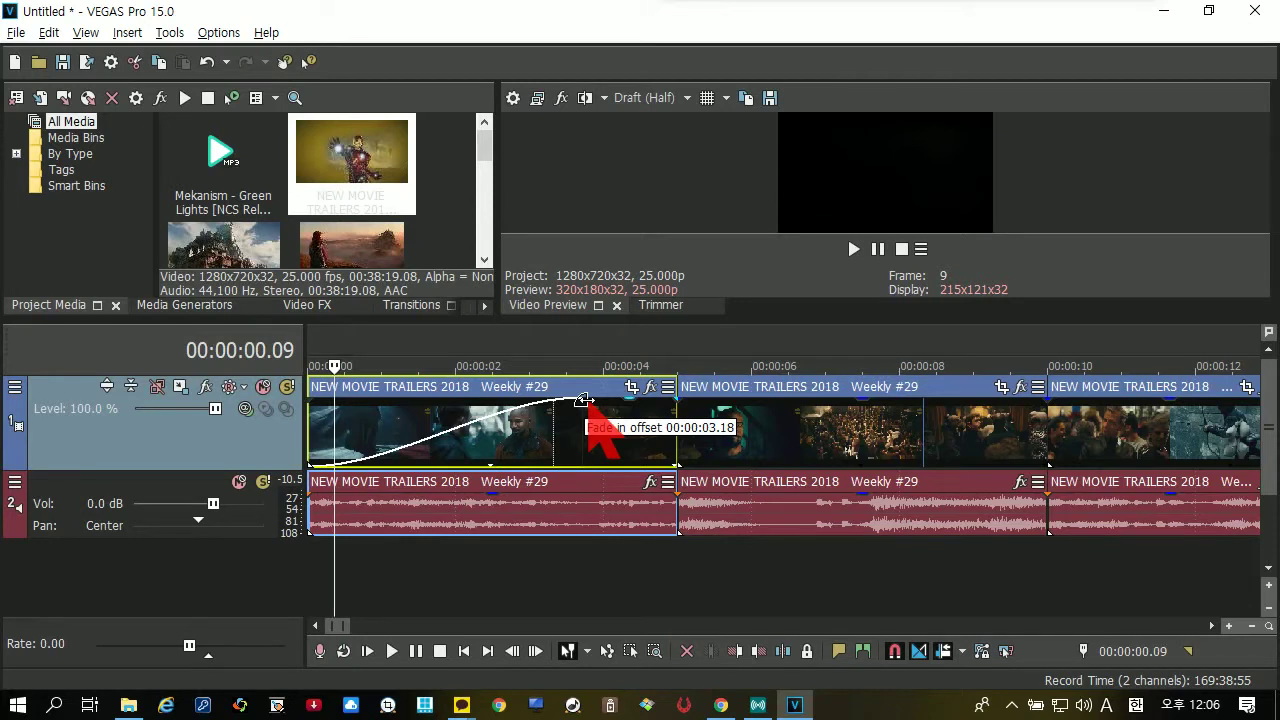
{"action": "left_click_drag", "start_coordinate": [584, 400], "coordinate": [457, 406]}
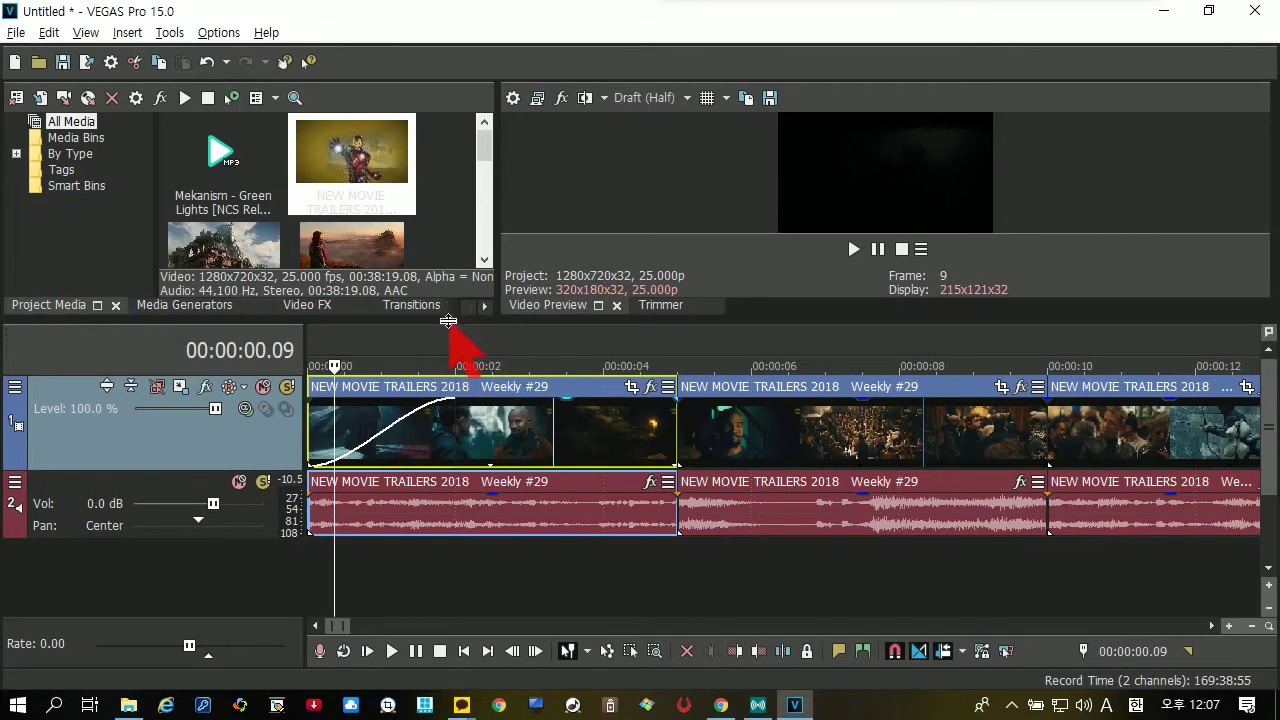
Step: Enlarge the video preview and play the start of the first clip to check its video fade-in
{"action": "left_click_drag", "start_coordinate": [448, 320], "coordinate": [448, 323]}
{"action": "left_click_drag", "start_coordinate": [443, 410], "coordinate": [404, 426]}
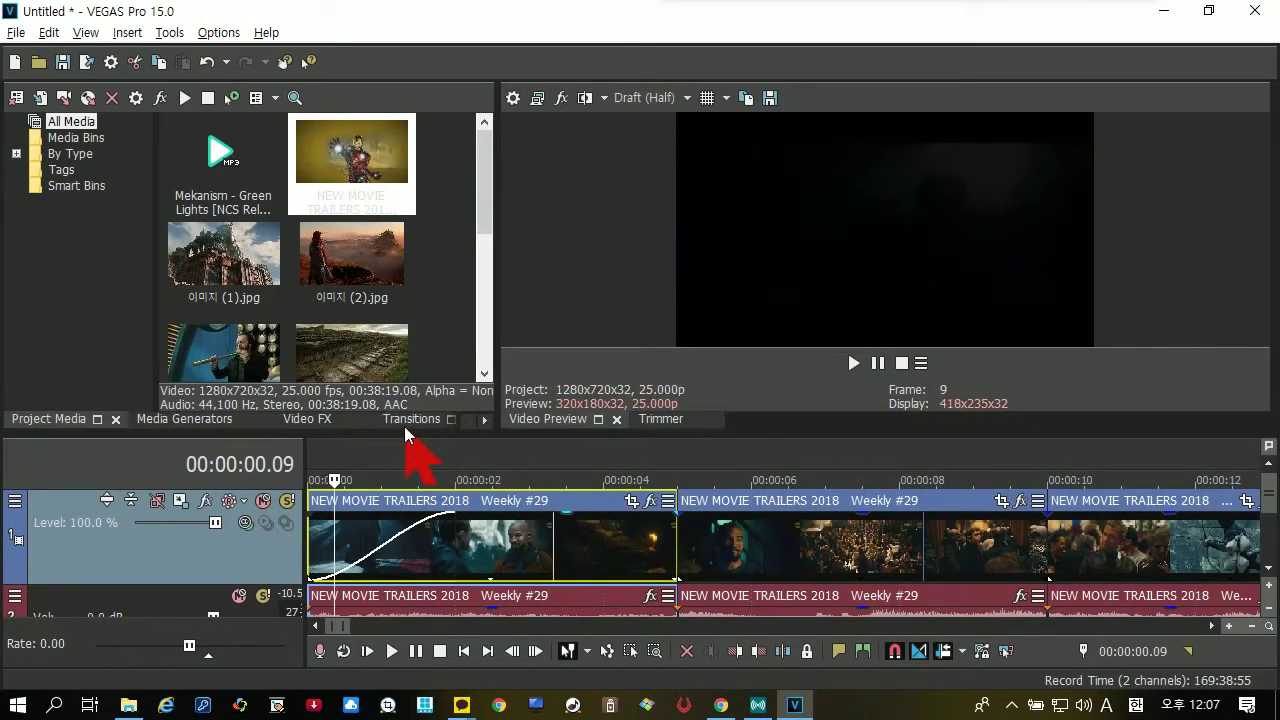
{"action": "key", "text": "space"}
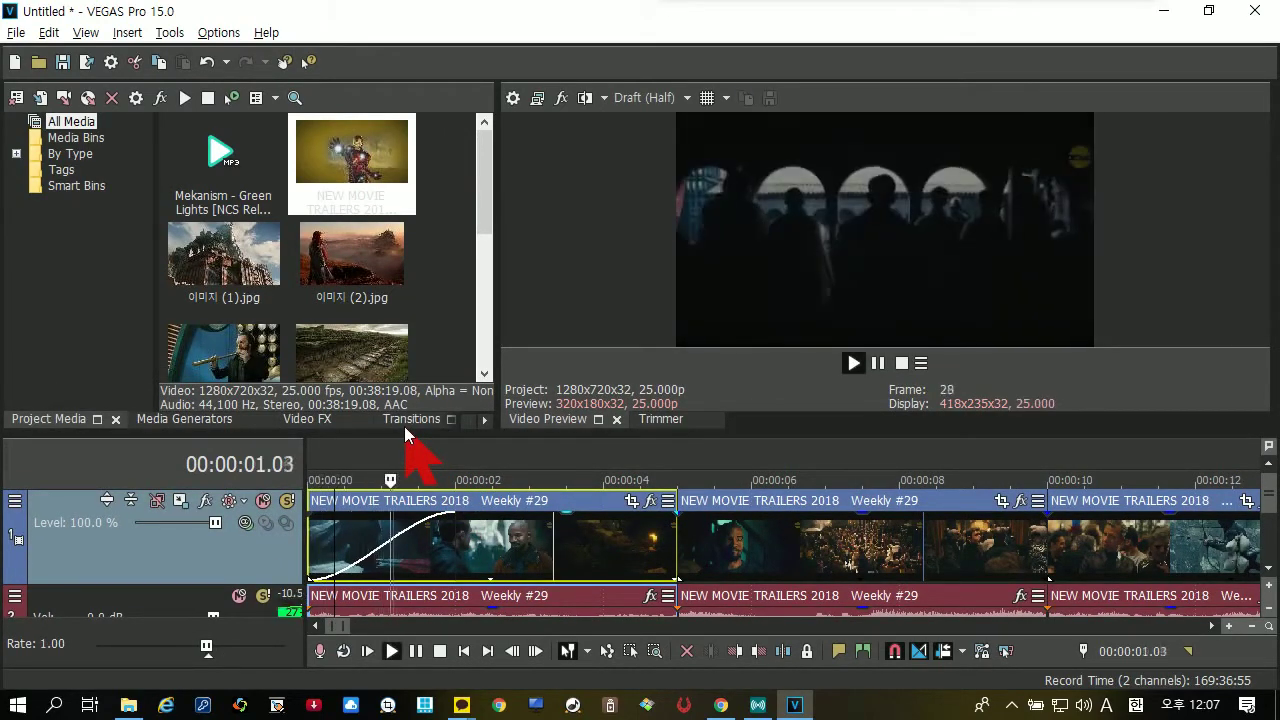
{"action": "key", "text": "space"}
{"action": "key", "text": "space"}
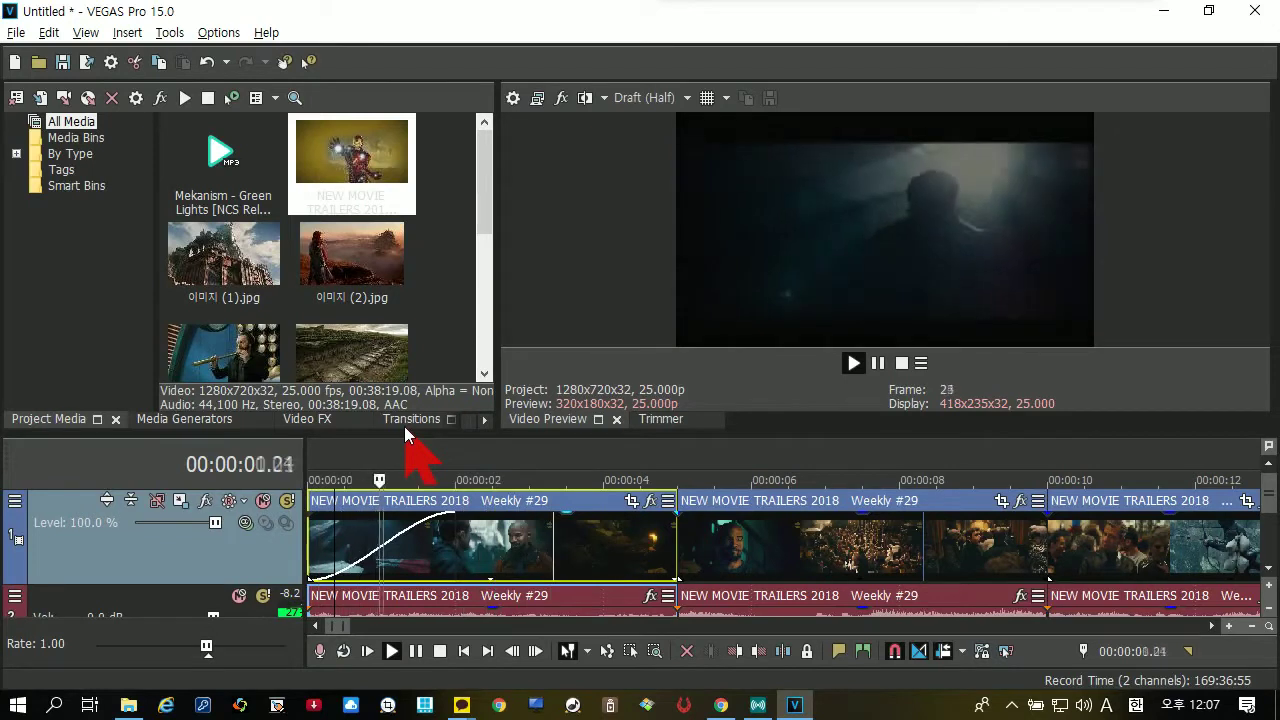
{"action": "key", "text": "space"}
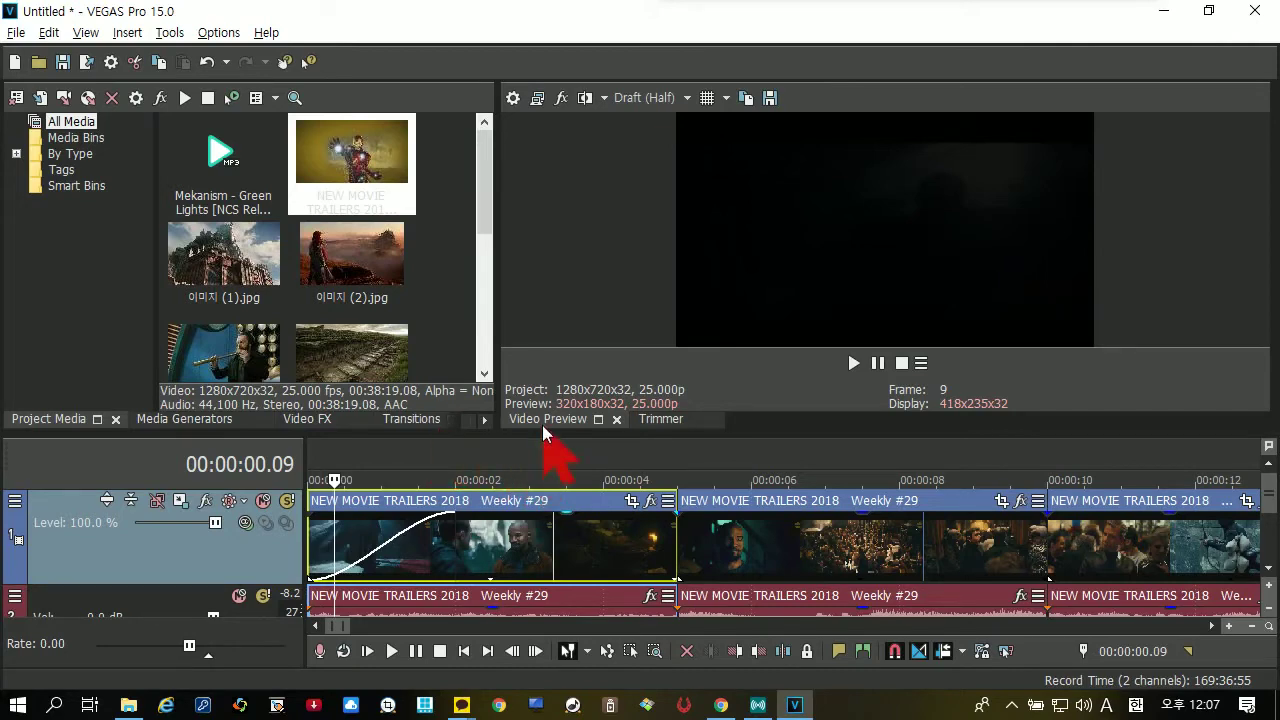
Step: Enlarge the timeline area, add a fade-in of about 2 seconds to the first clip's audio, and play it back
{"action": "left_click_drag", "start_coordinate": [557, 348], "coordinate": [520, 333]}
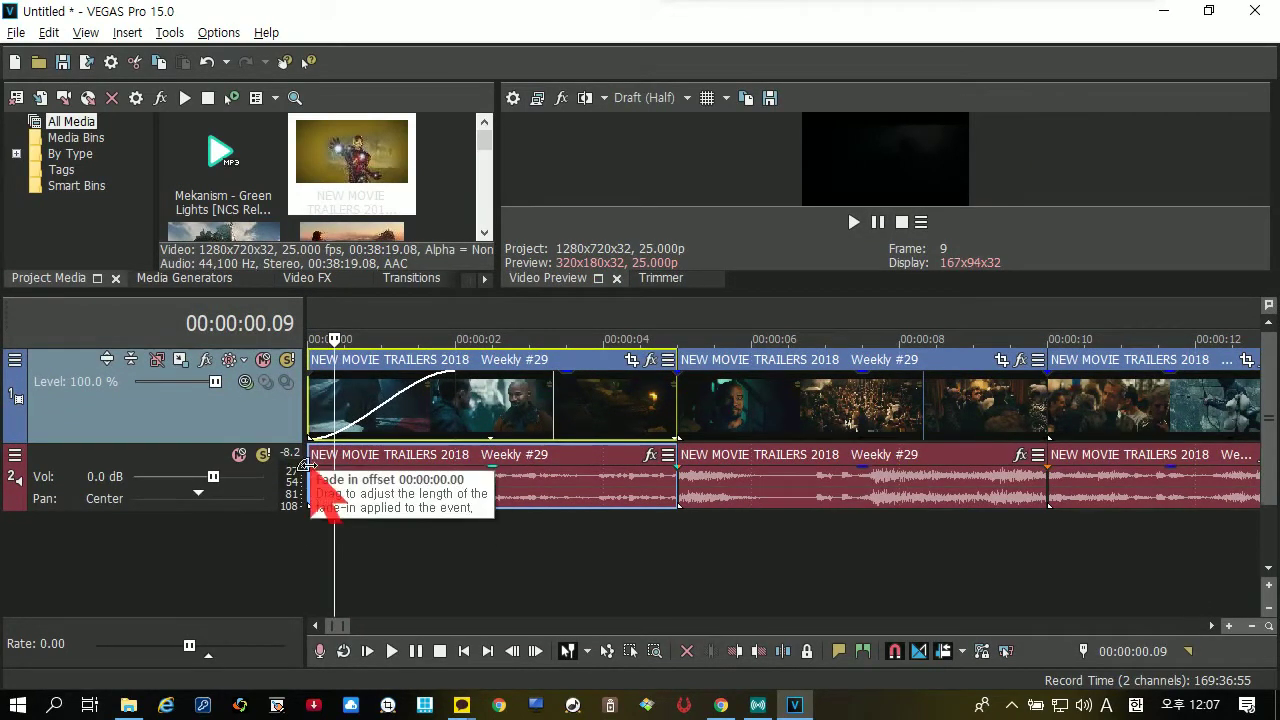
{"action": "left_click_drag", "start_coordinate": [310, 466], "coordinate": [456, 466]}
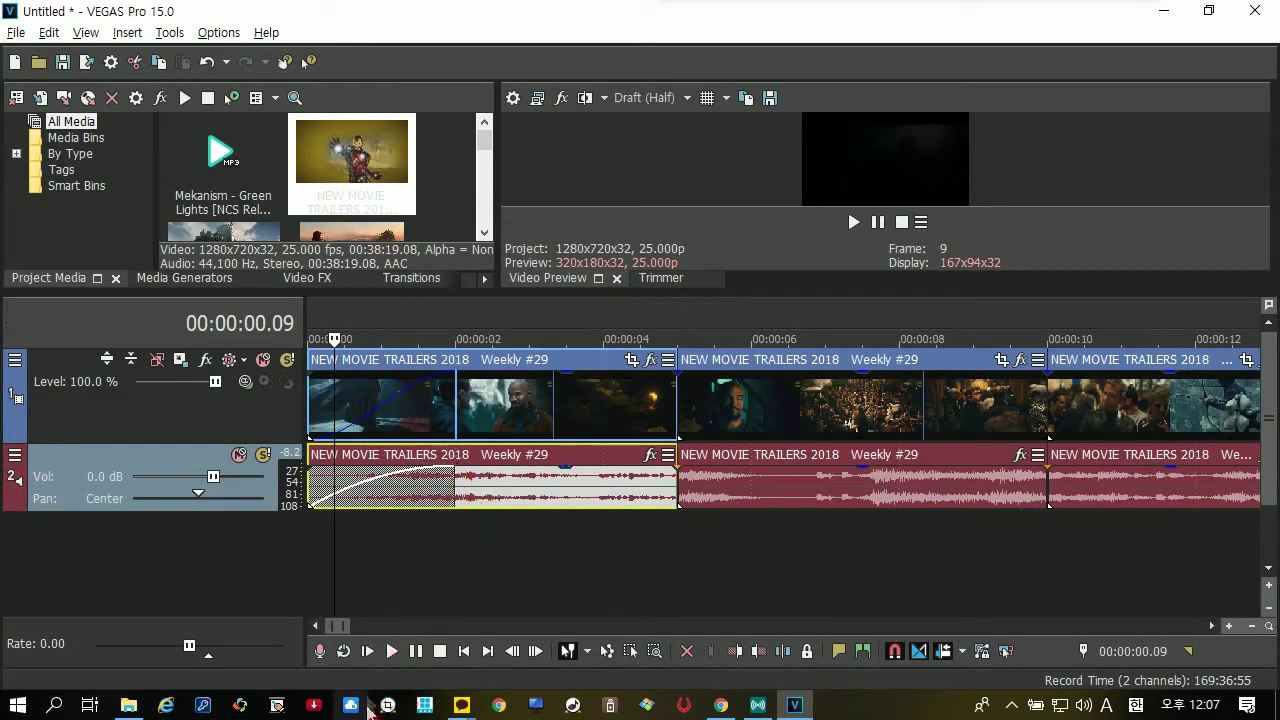
{"action": "left_click", "coordinate": [368, 651]}
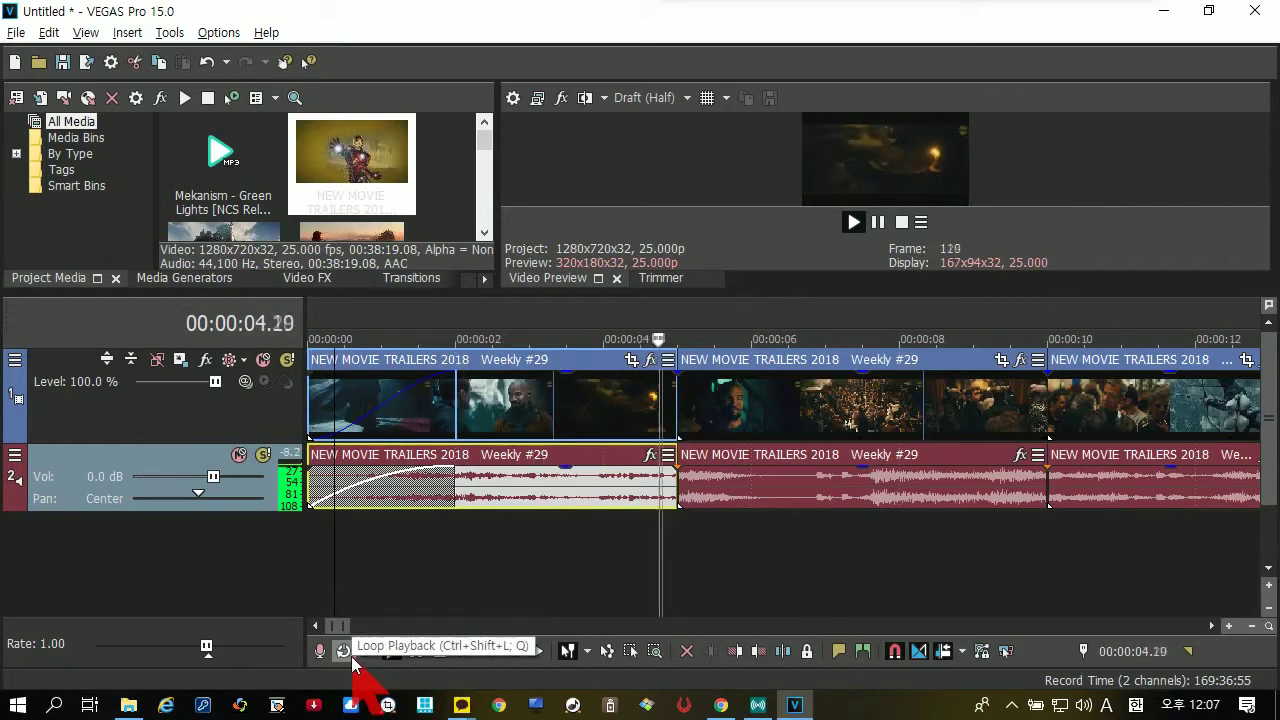
{"action": "key", "text": "Return"}
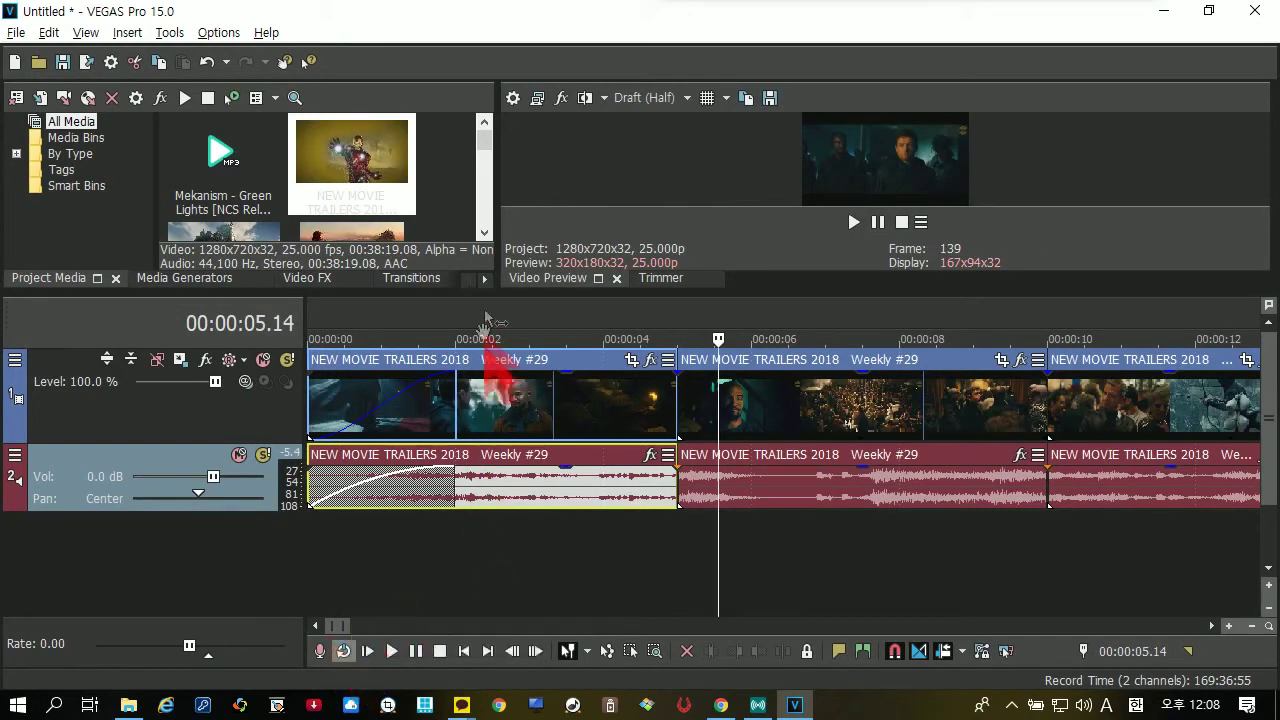
Step: Enlarge the video preview and inspect frames in the first two clips, including those around the cut between them
{"action": "left_click_drag", "start_coordinate": [482, 295], "coordinate": [479, 363]}
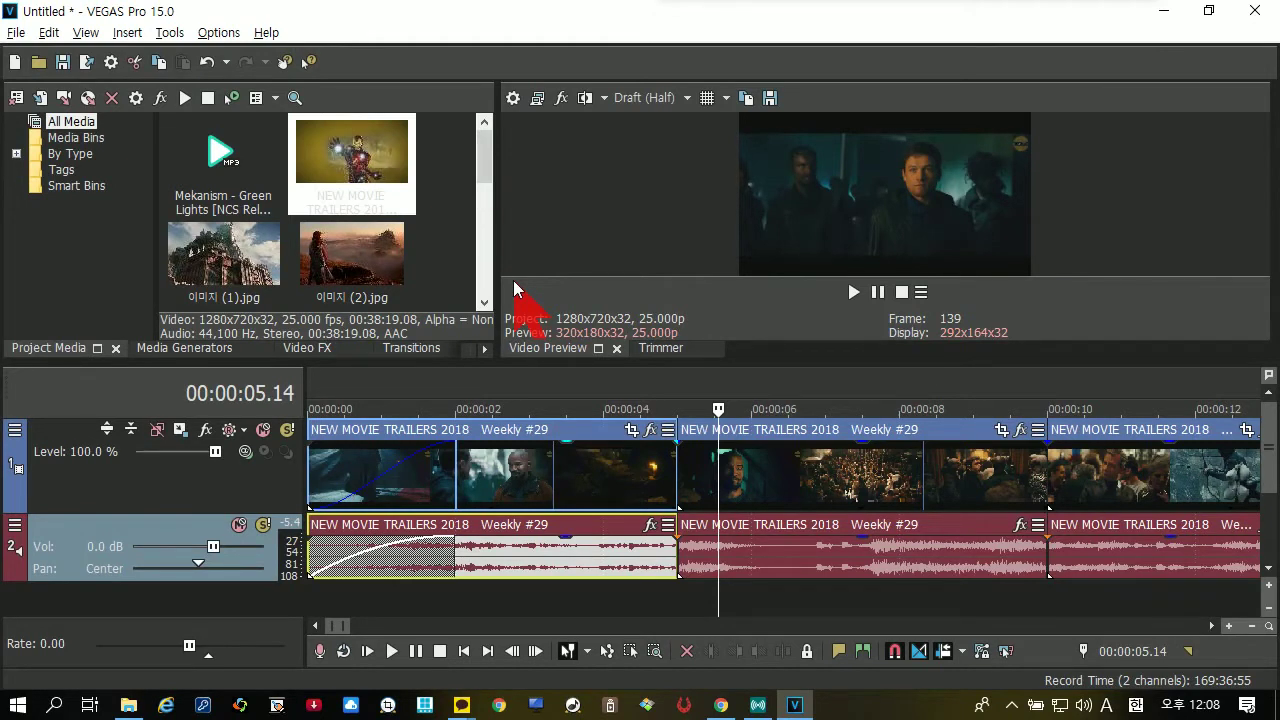
{"action": "left_click", "coordinate": [491, 478]}
{"action": "left_click", "coordinate": [778, 478]}
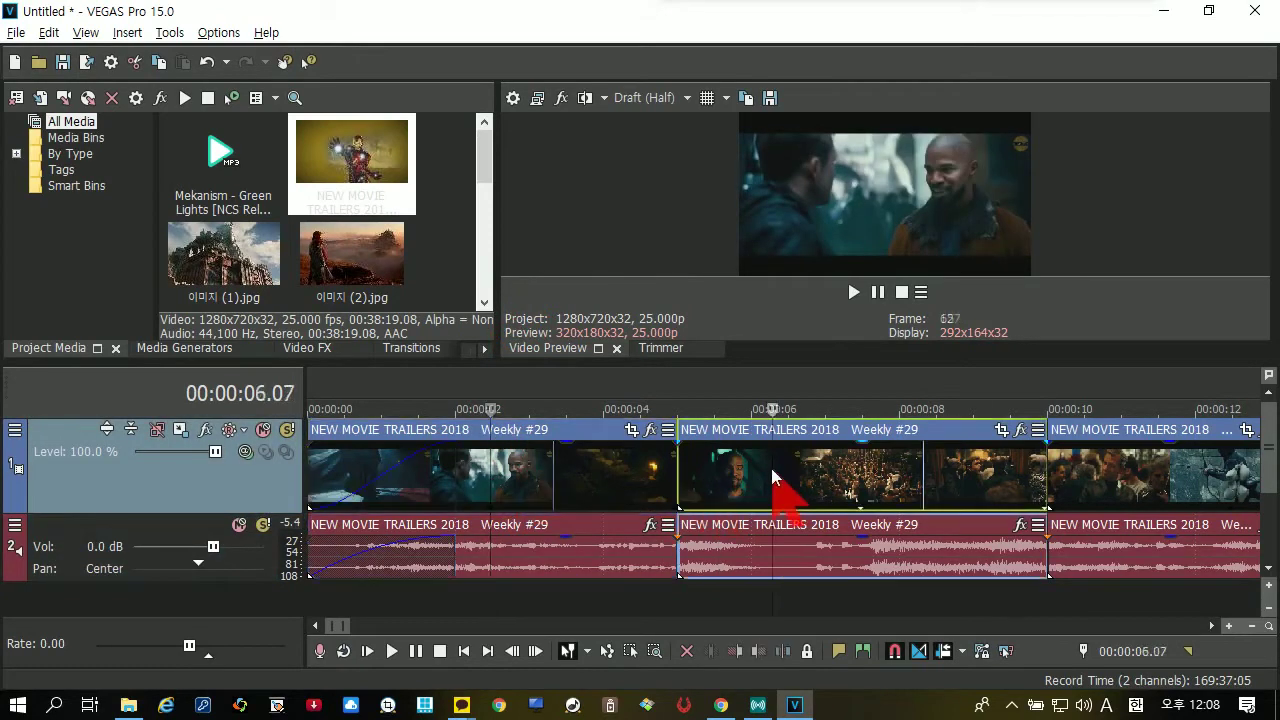
{"action": "left_click", "coordinate": [666, 472]}
{"action": "left_click", "coordinate": [696, 472]}
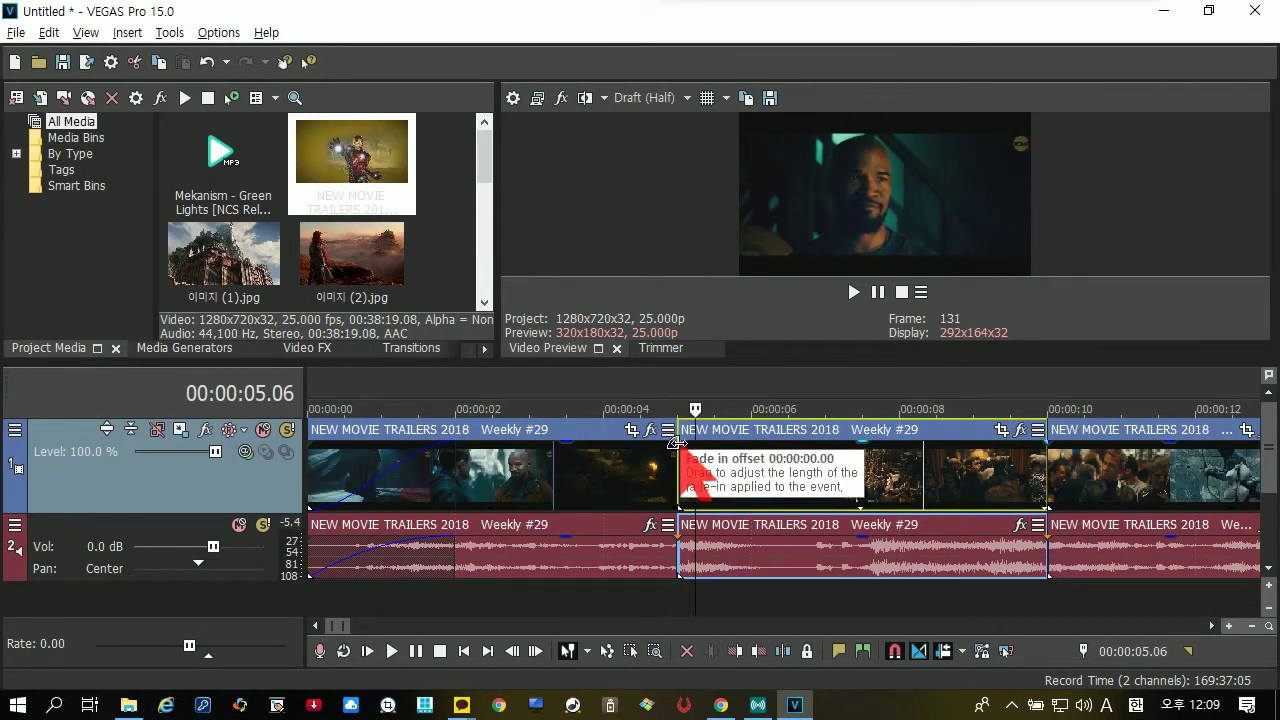
Step: Add fade-outs of about 2 seconds to the end of the first clip's video and audio events
{"action": "left_click", "coordinate": [513, 477]}
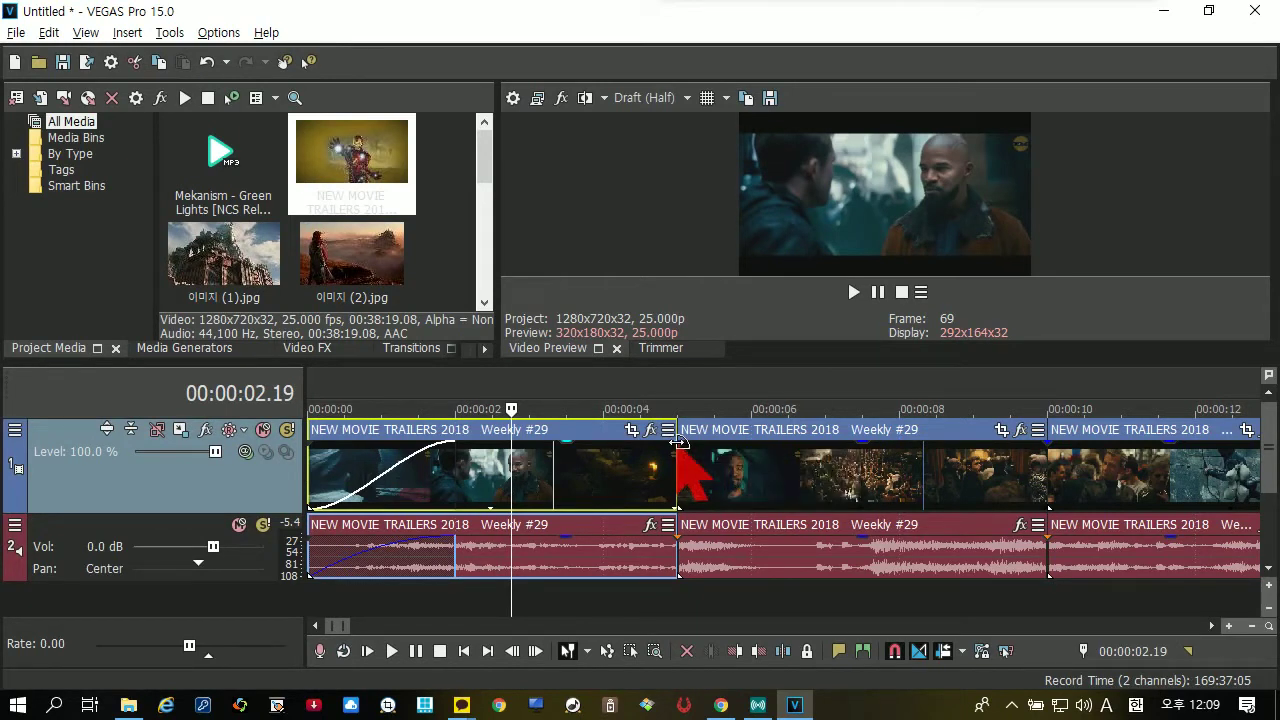
{"action": "left_click_drag", "start_coordinate": [678, 441], "coordinate": [532, 434]}
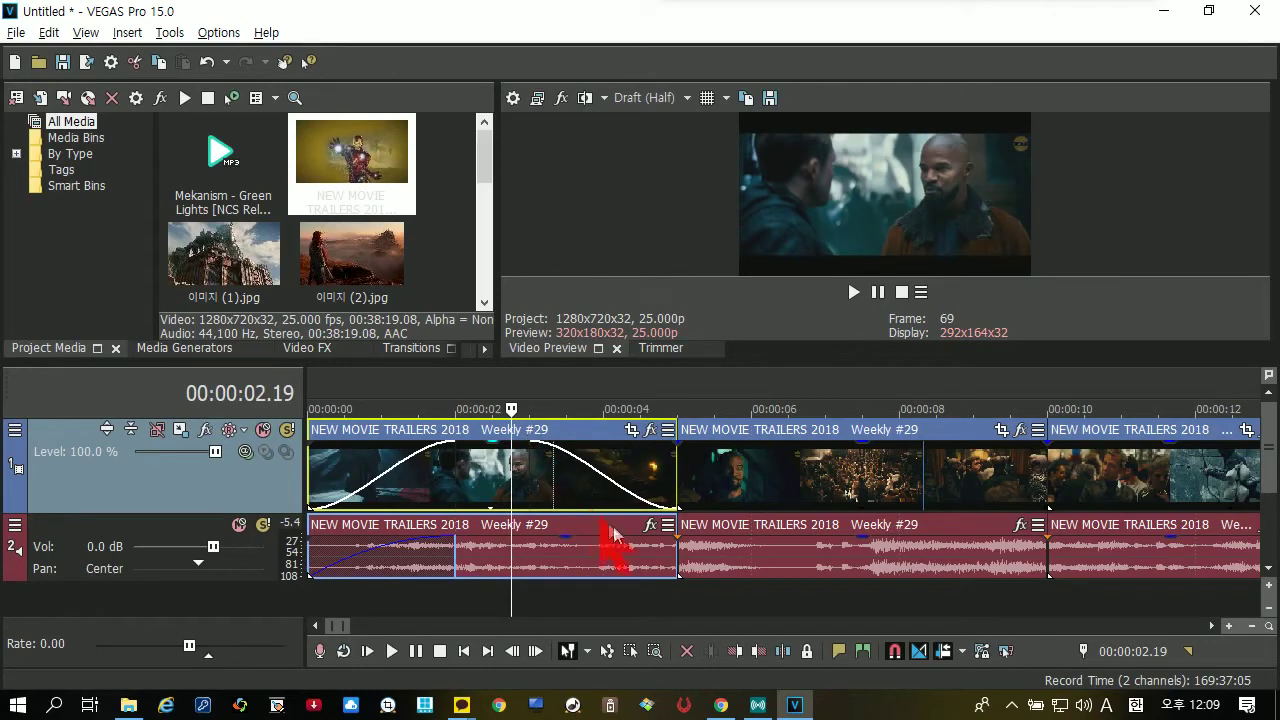
{"action": "left_click_drag", "start_coordinate": [676, 537], "coordinate": [537, 534]}
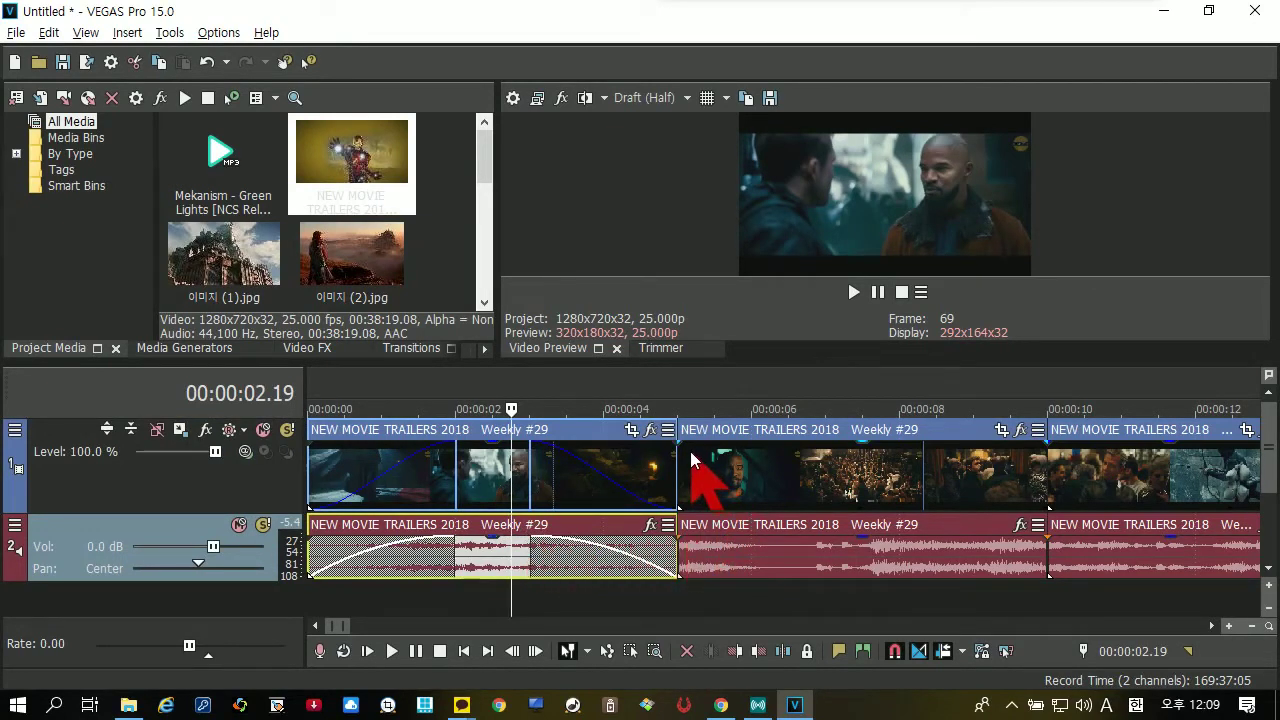
Step: Add a fade-in of 00:00:02.01 to the second clip's video event
{"action": "left_click_drag", "start_coordinate": [678, 444], "coordinate": [797, 444]}
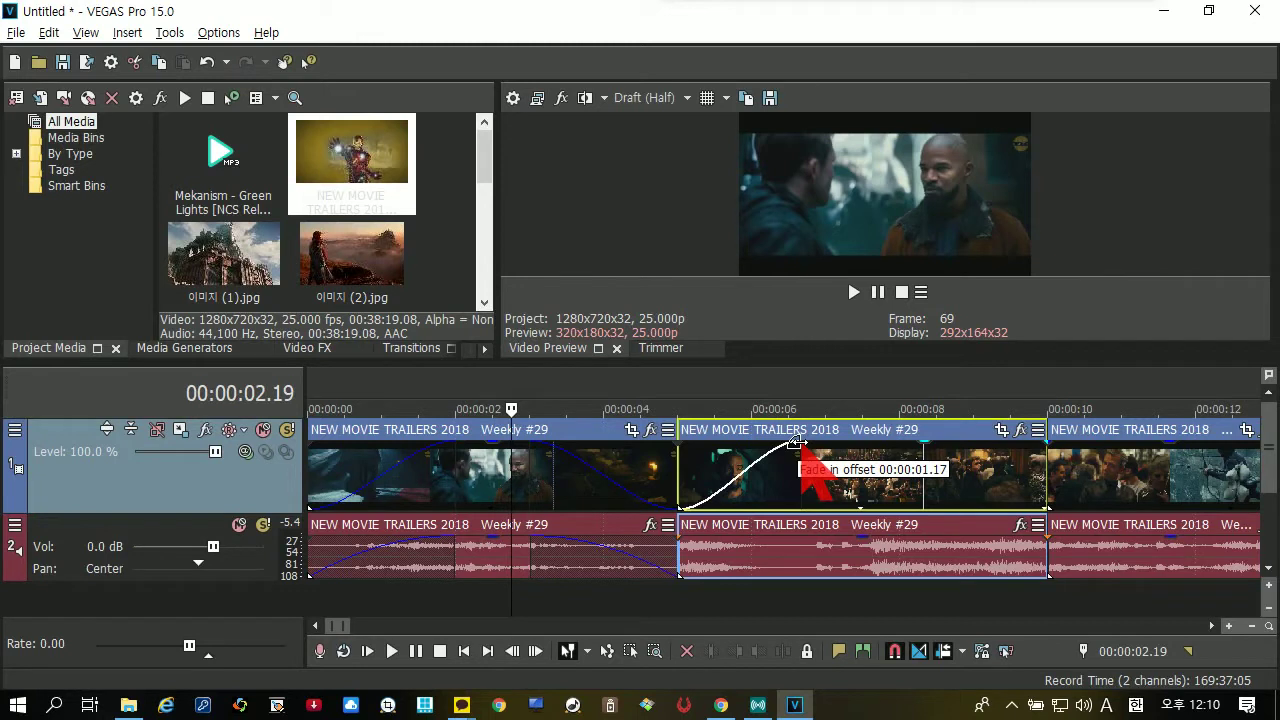
{"action": "left_click_drag", "start_coordinate": [797, 444], "coordinate": [822, 441]}
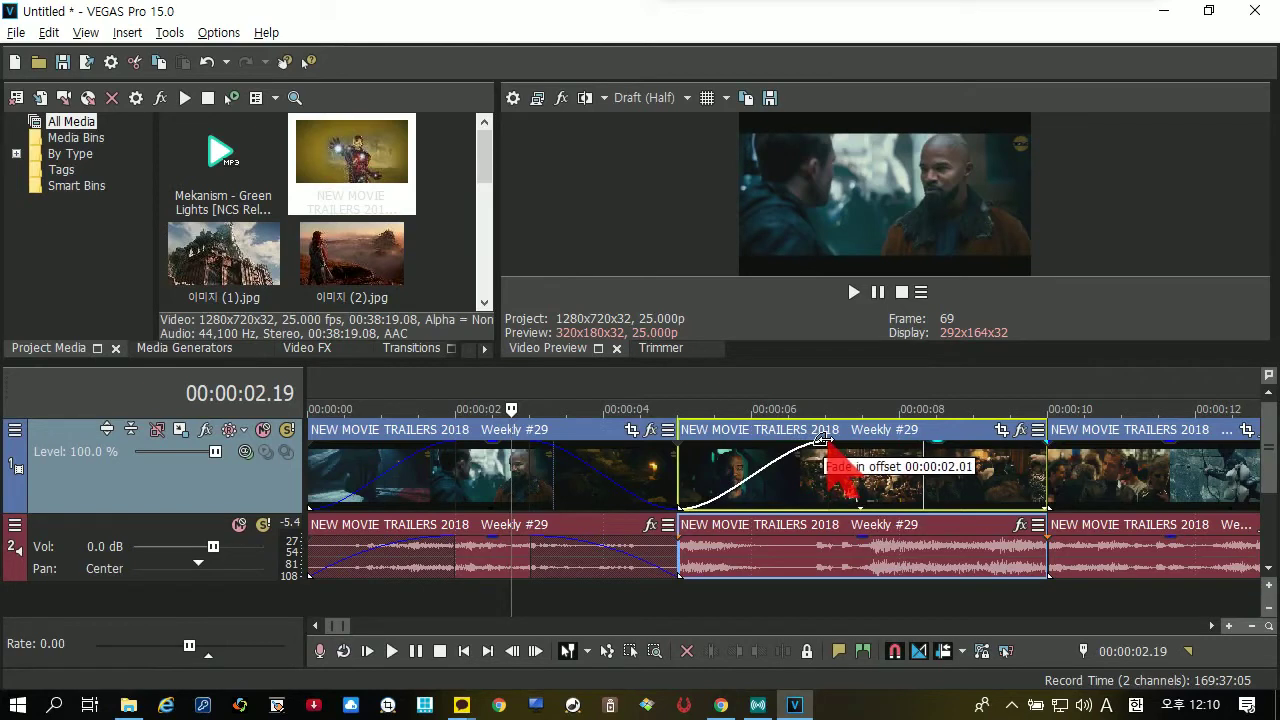
Step: Finish the second clip's 00:00:02.01 video fade-in and add a fade-in of about 2 seconds to its audio event
{"action": "left_click_drag", "start_coordinate": [822, 441], "coordinate": [822, 441]}
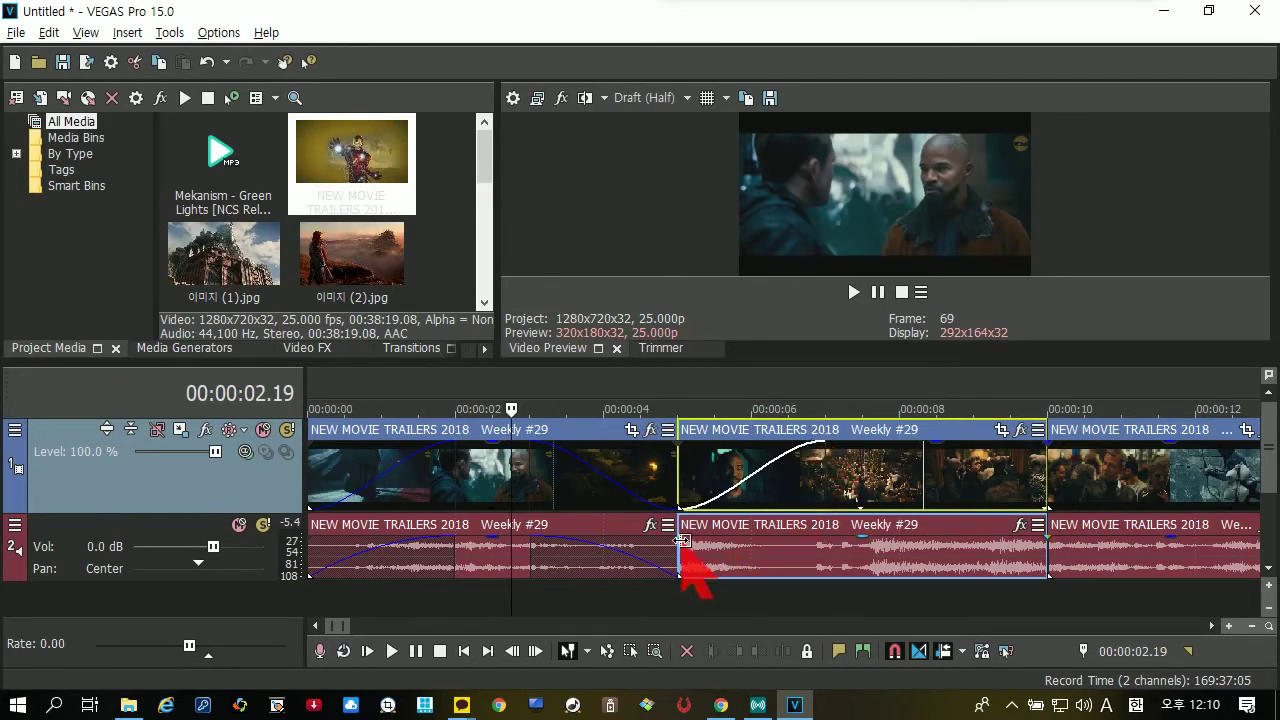
{"action": "left_click_drag", "start_coordinate": [683, 542], "coordinate": [825, 536]}
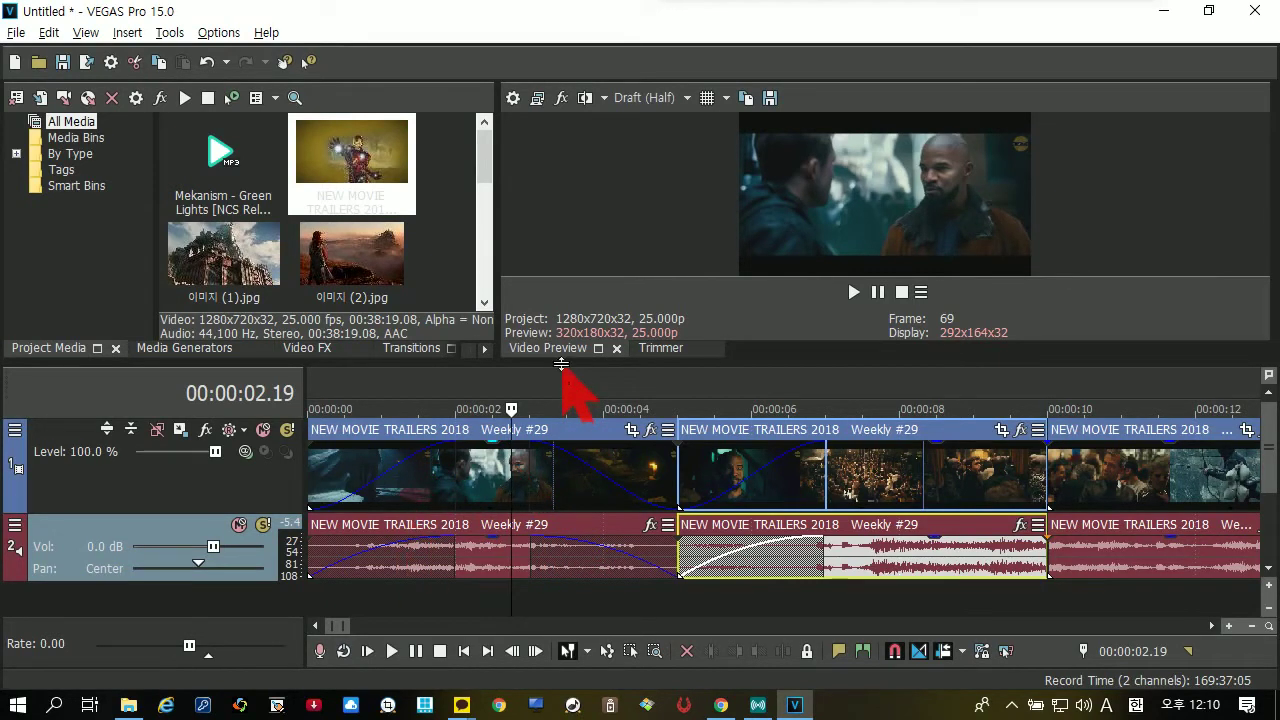
Step: Enlarge the video preview, play back the fades across the first two clips, and shrink the preview again
{"action": "left_click_drag", "start_coordinate": [561, 365], "coordinate": [544, 475]}
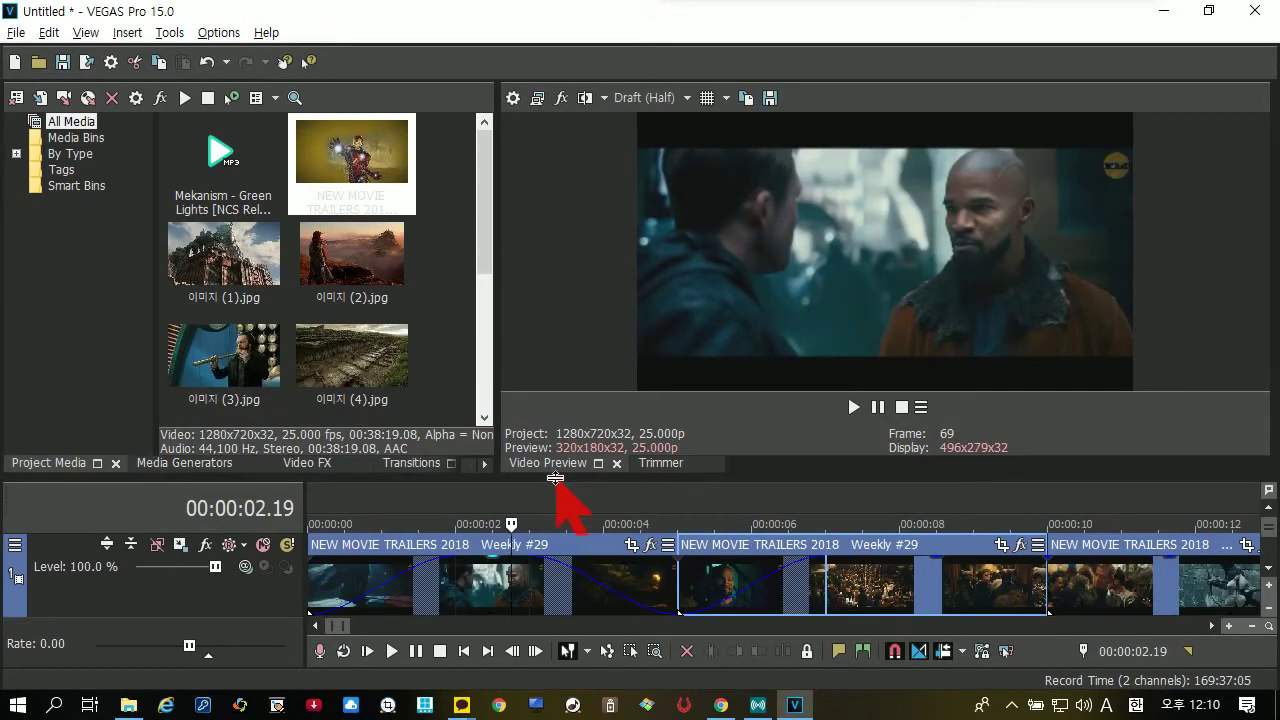
{"action": "left_click_drag", "start_coordinate": [555, 477], "coordinate": [540, 455]}
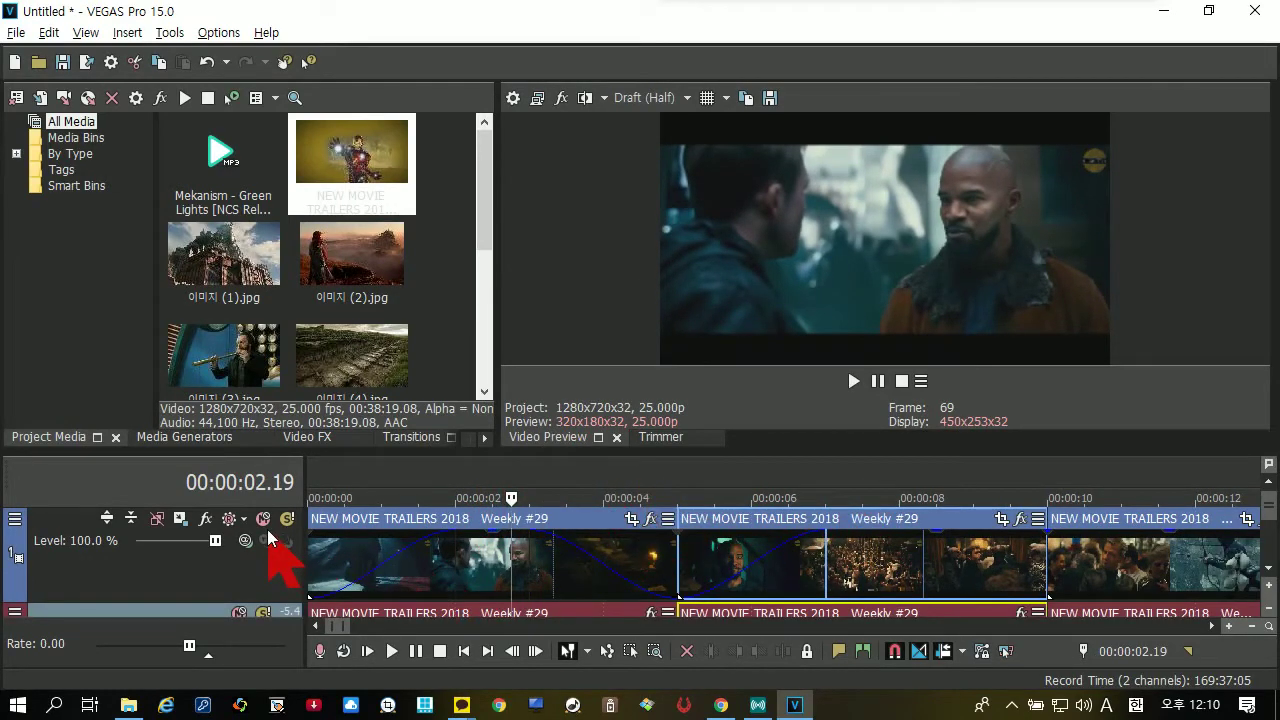
{"action": "key", "text": "space"}
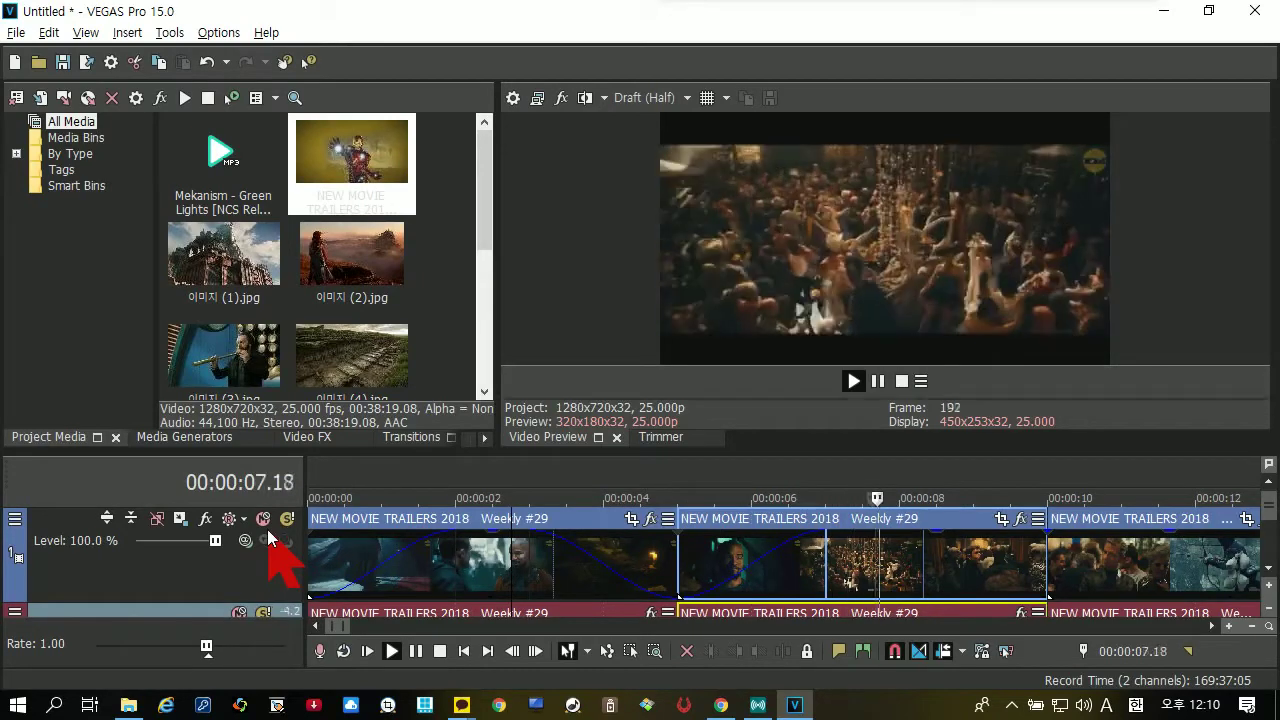
{"action": "key", "text": "Return"}
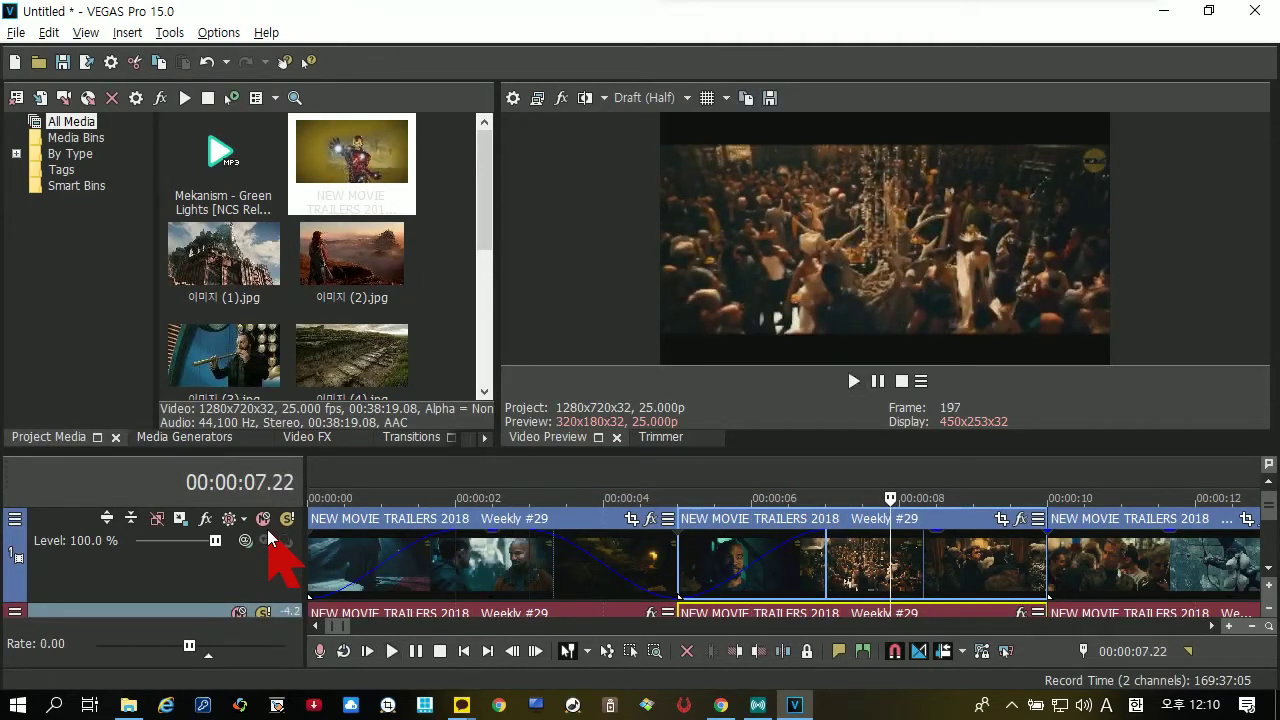
{"action": "left_click_drag", "start_coordinate": [342, 452], "coordinate": [345, 362]}
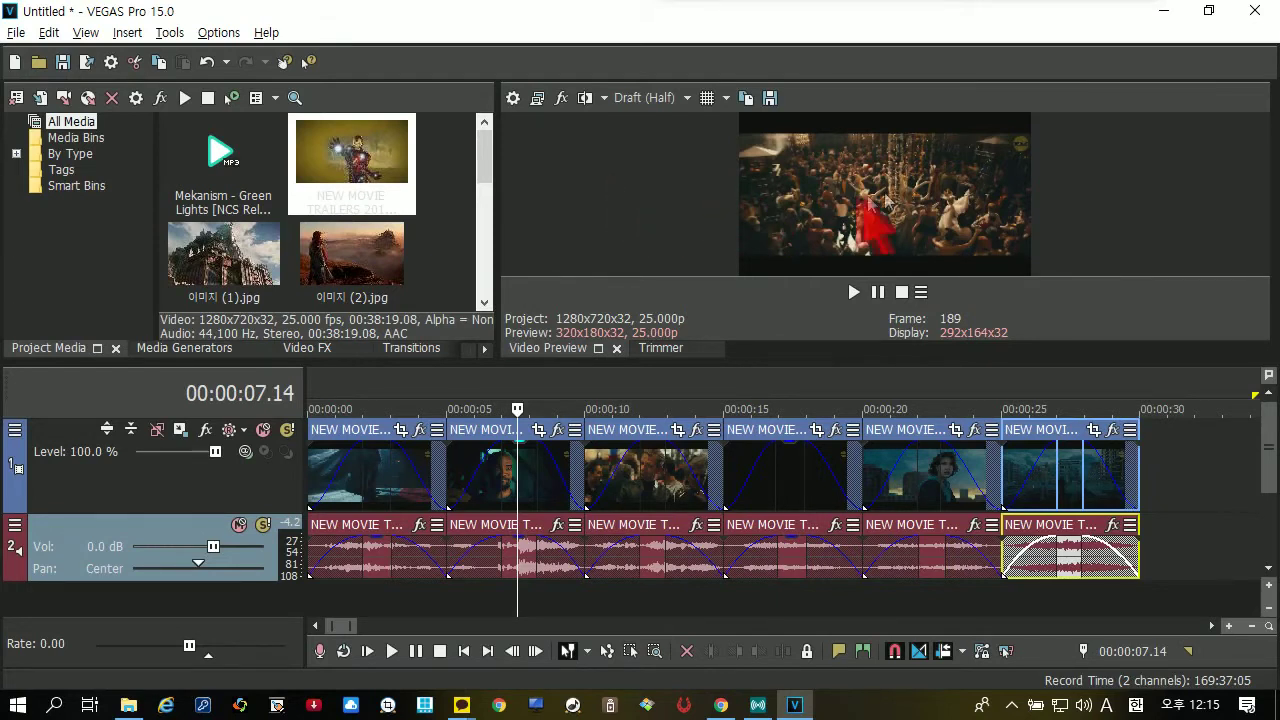
Step: View the video preview full screen at Draft (Half) quality, and return to the editing window
{"action": "left_click", "coordinate": [538, 100]}
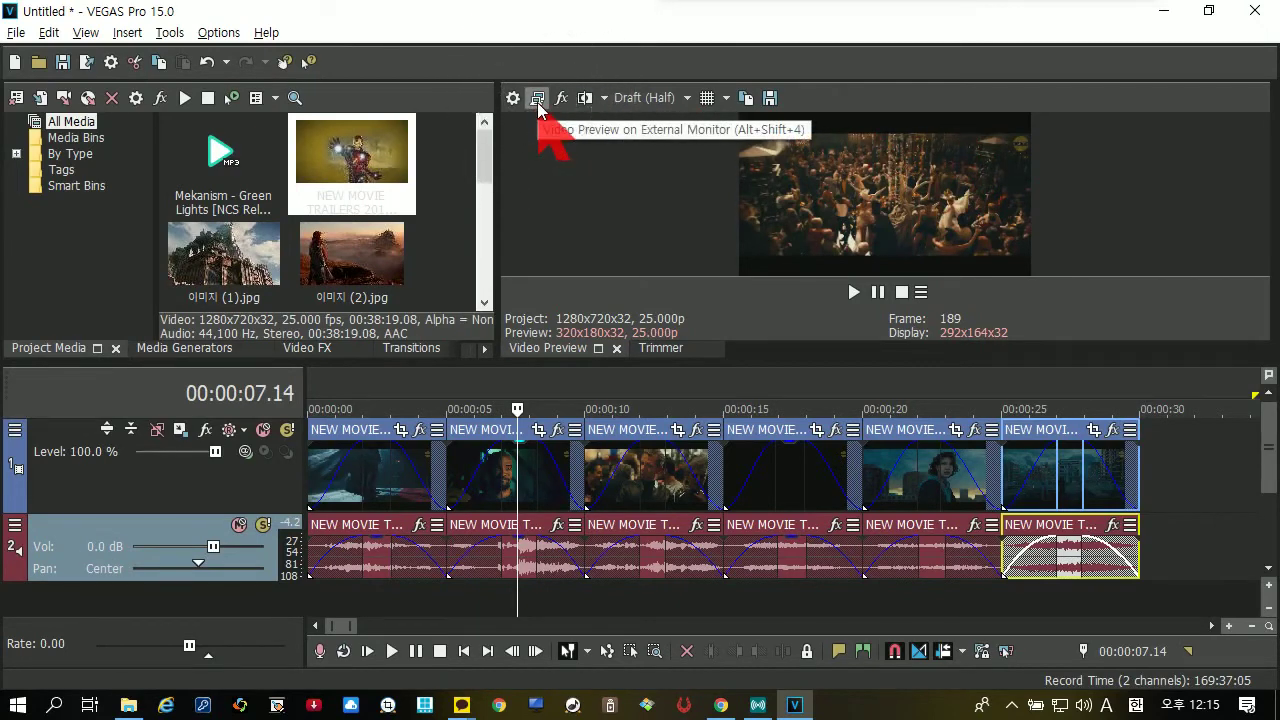
{"action": "left_click", "coordinate": [537, 102]}
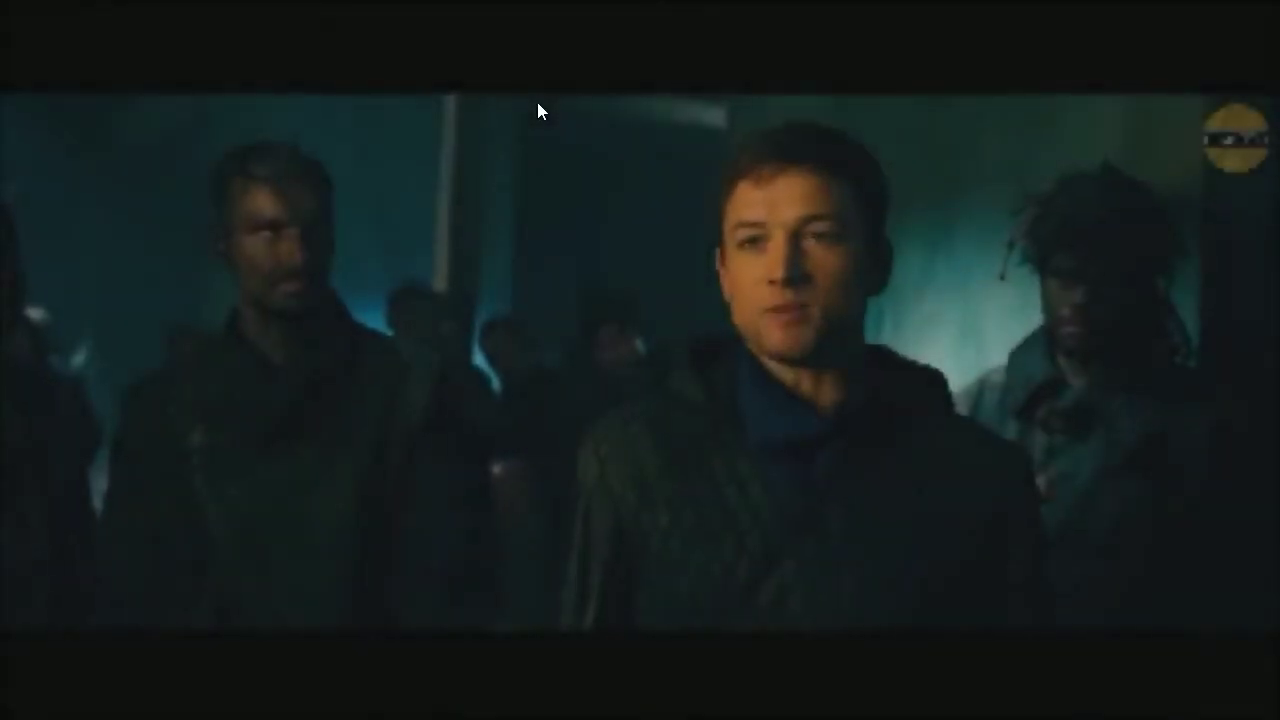
{"action": "key", "text": "Escape"}
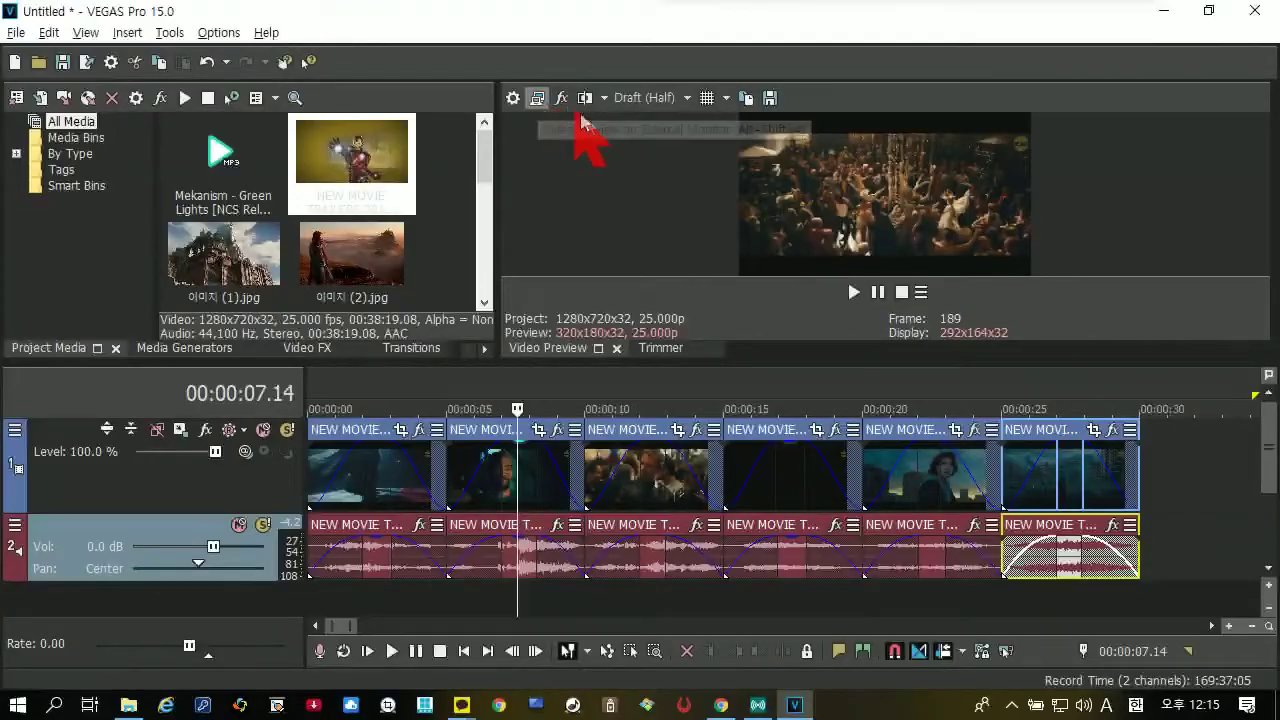
Step: Set the preview quality to Good (Full), view the video full screen, and return to the editing window
{"action": "left_click", "coordinate": [648, 98]}
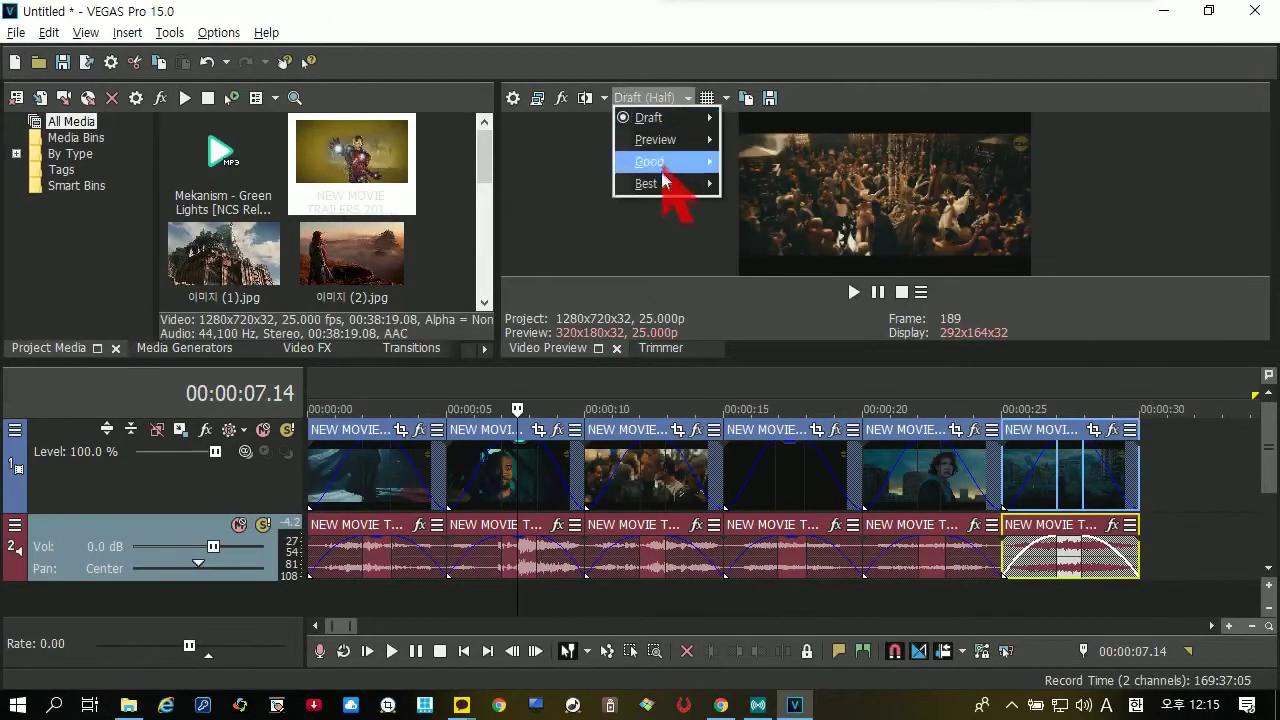
{"action": "mouse_move", "coordinate": [663, 167]}
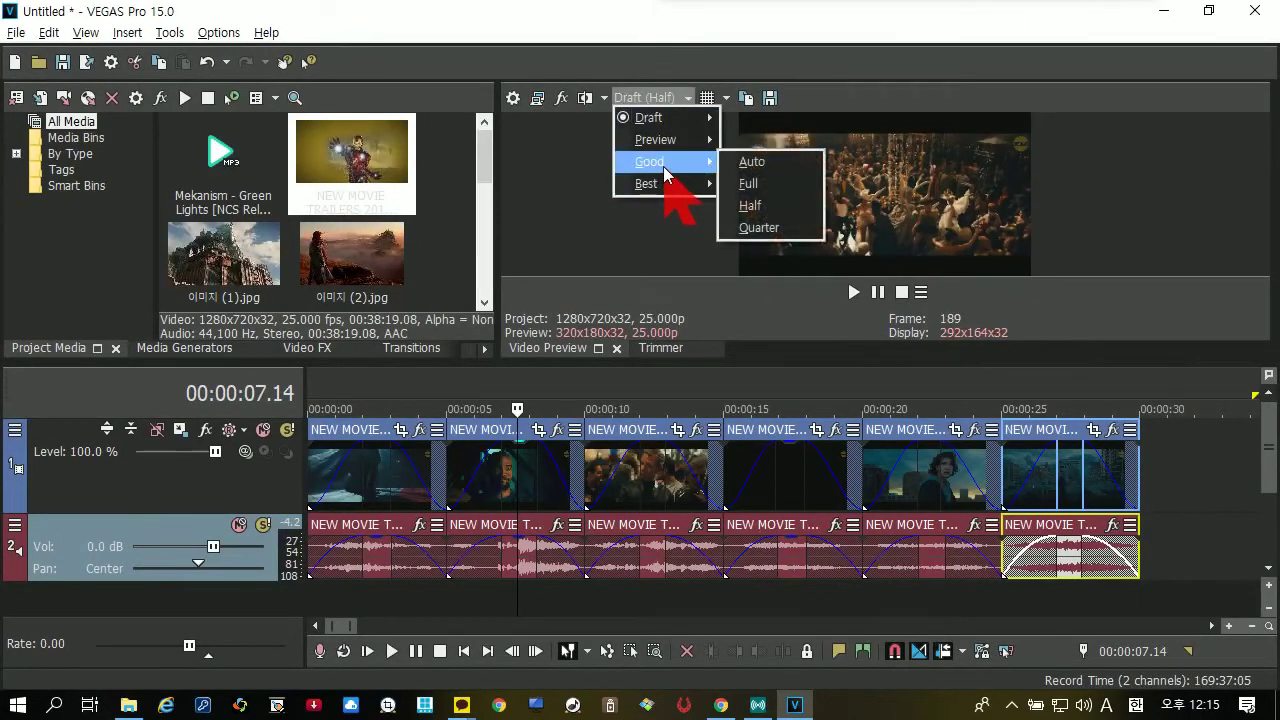
{"action": "left_click", "coordinate": [748, 183]}
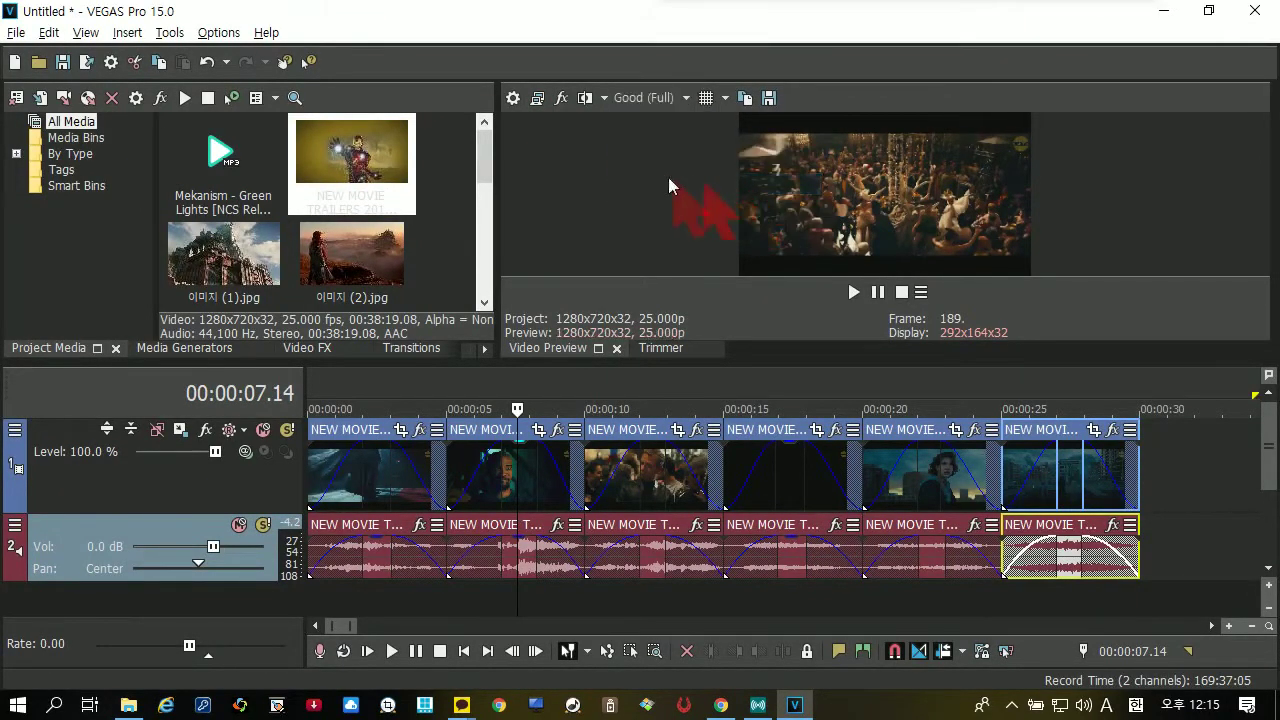
{"action": "left_click", "coordinate": [537, 104]}
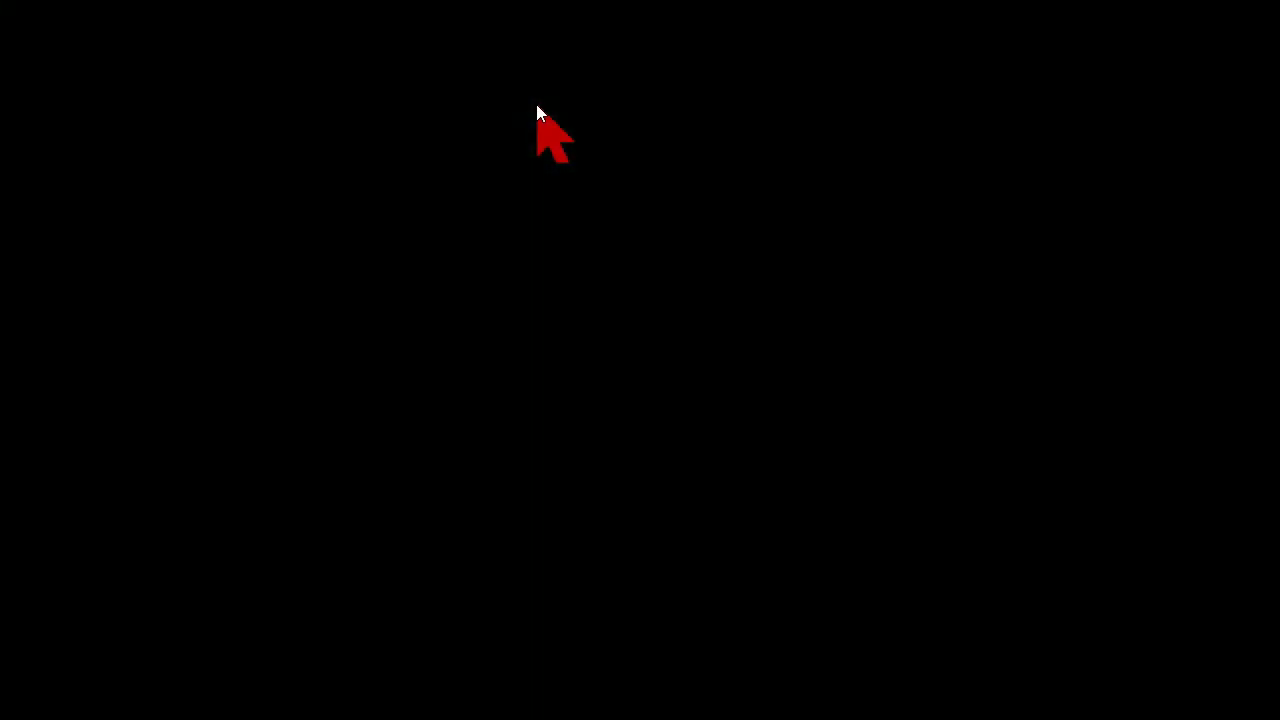
{"action": "key", "text": "Escape"}
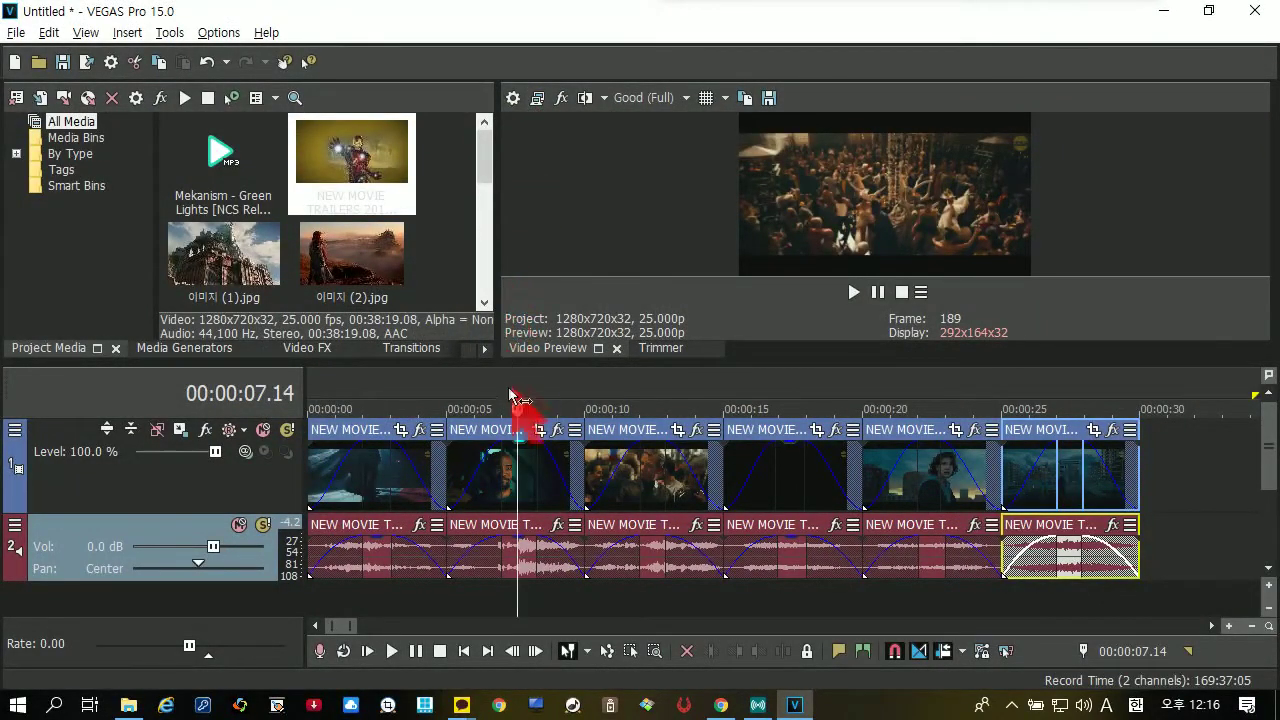
Step: Enlarge the timeline area and look over the video and audio fade curves across all the clips
{"action": "scroll", "coordinate": [505, 418], "scroll_direction": "up", "scroll_amount": 2}
{"action": "scroll", "coordinate": [503, 417], "scroll_direction": "down", "scroll_amount": 1}
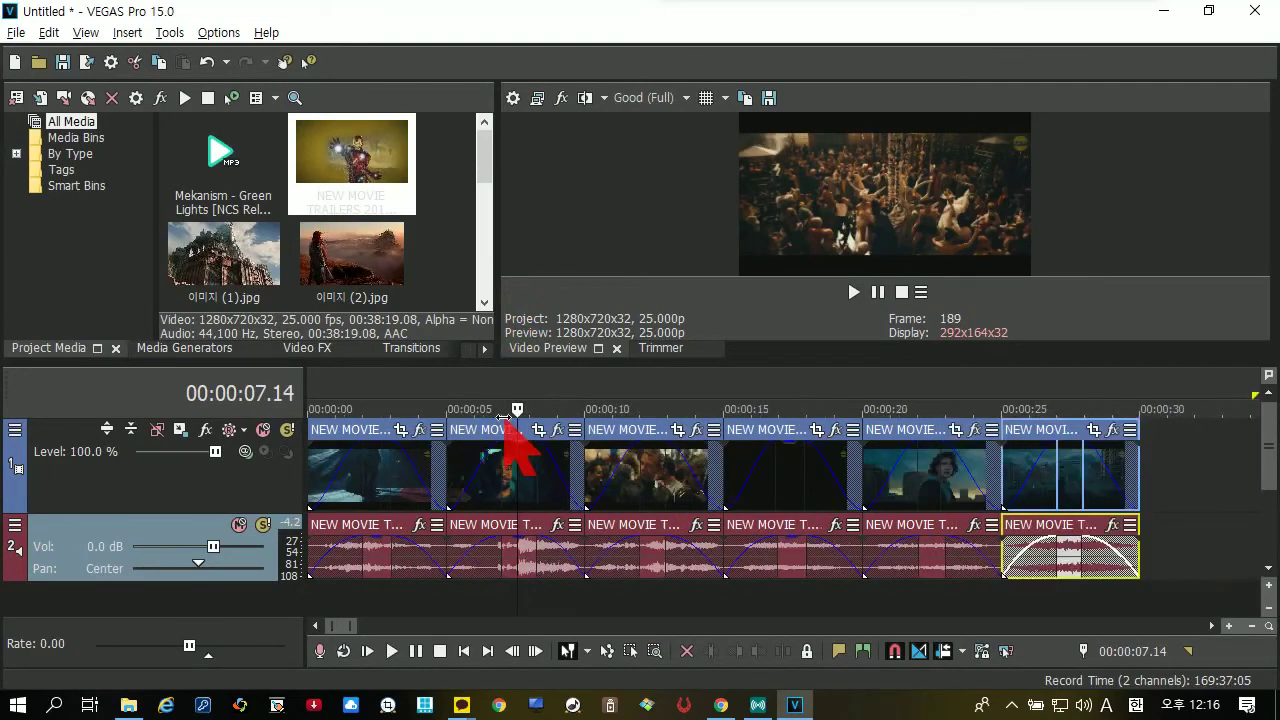
{"action": "scroll", "coordinate": [505, 420], "scroll_direction": "up", "scroll_amount": 1}
{"action": "scroll", "coordinate": [510, 425], "scroll_direction": "down", "scroll_amount": 1}
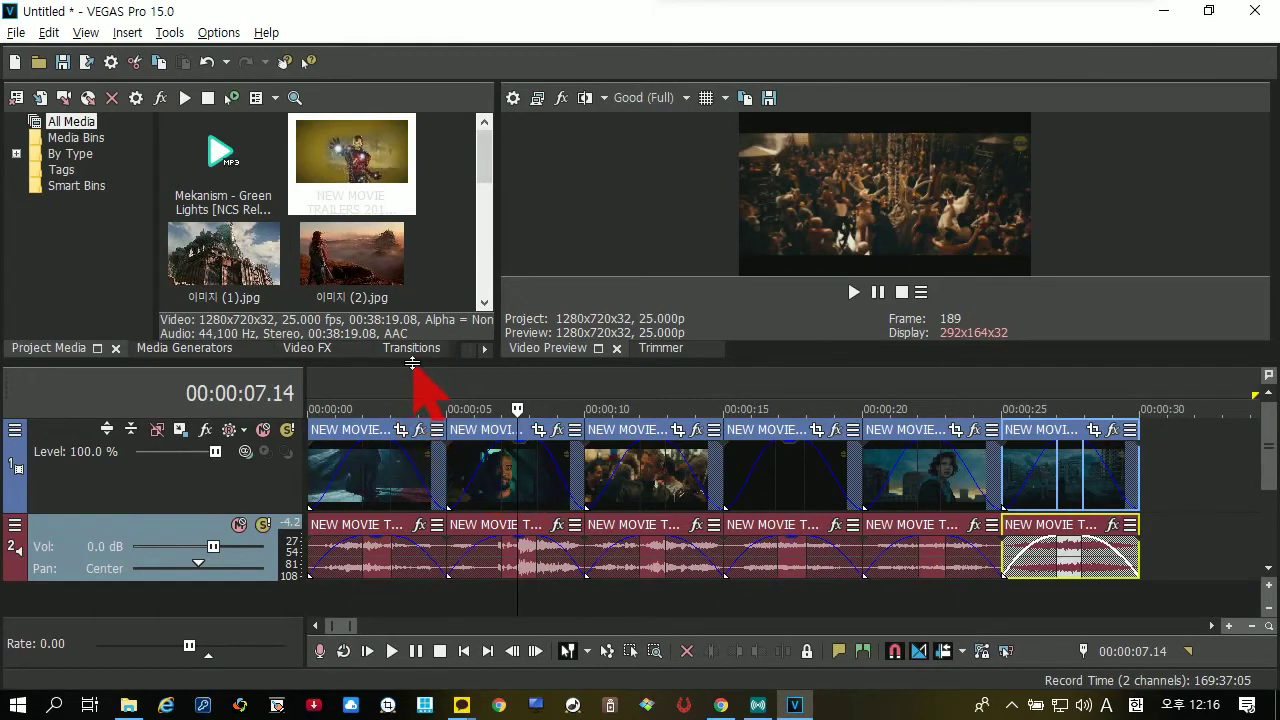
{"action": "left_click_drag", "start_coordinate": [415, 358], "coordinate": [410, 314]}
{"action": "scroll", "coordinate": [460, 500], "scroll_direction": "up", "scroll_amount": 1}
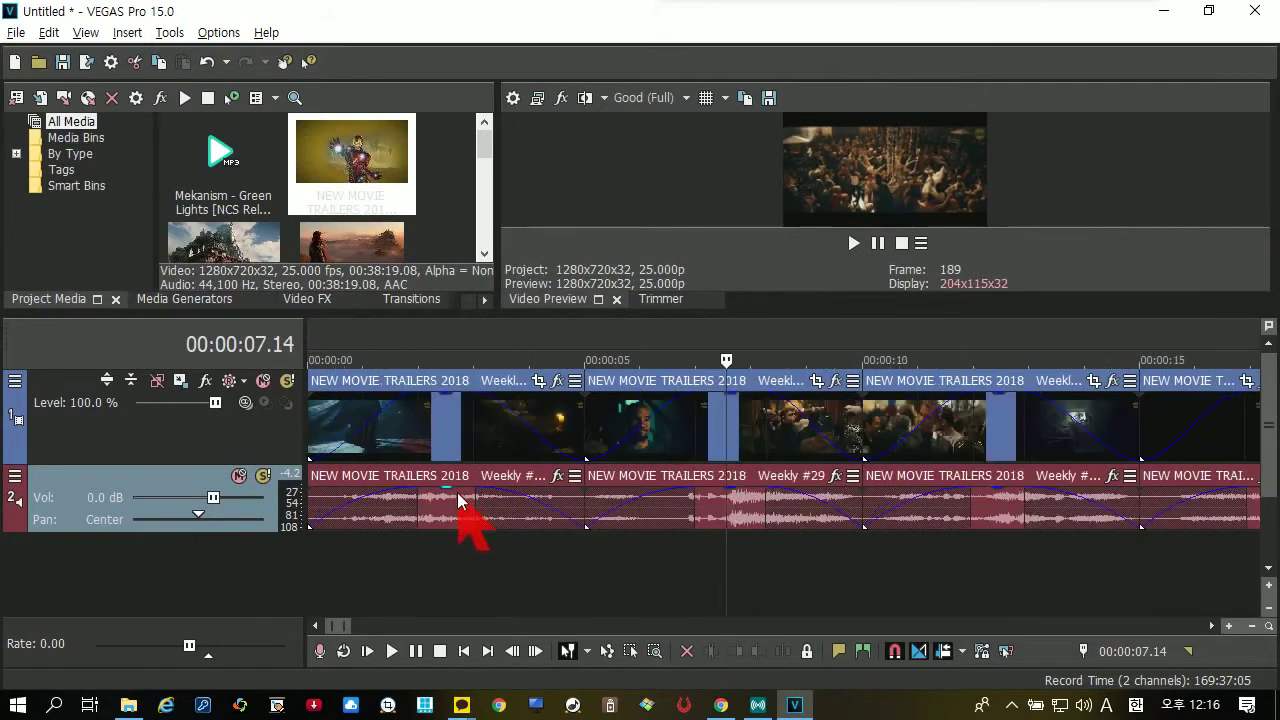
{"action": "scroll", "coordinate": [445, 510], "scroll_direction": "up", "scroll_amount": 1}
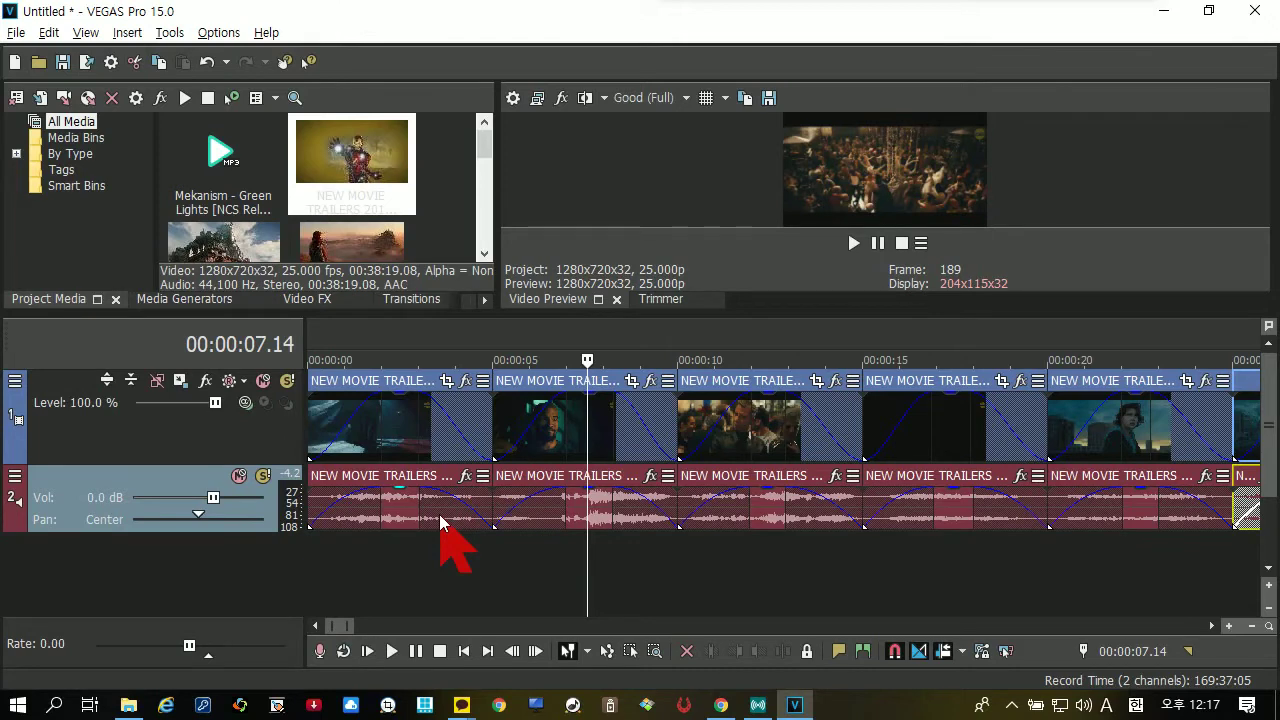
{"action": "scroll", "coordinate": [515, 508], "scroll_direction": "down", "scroll_amount": 2}
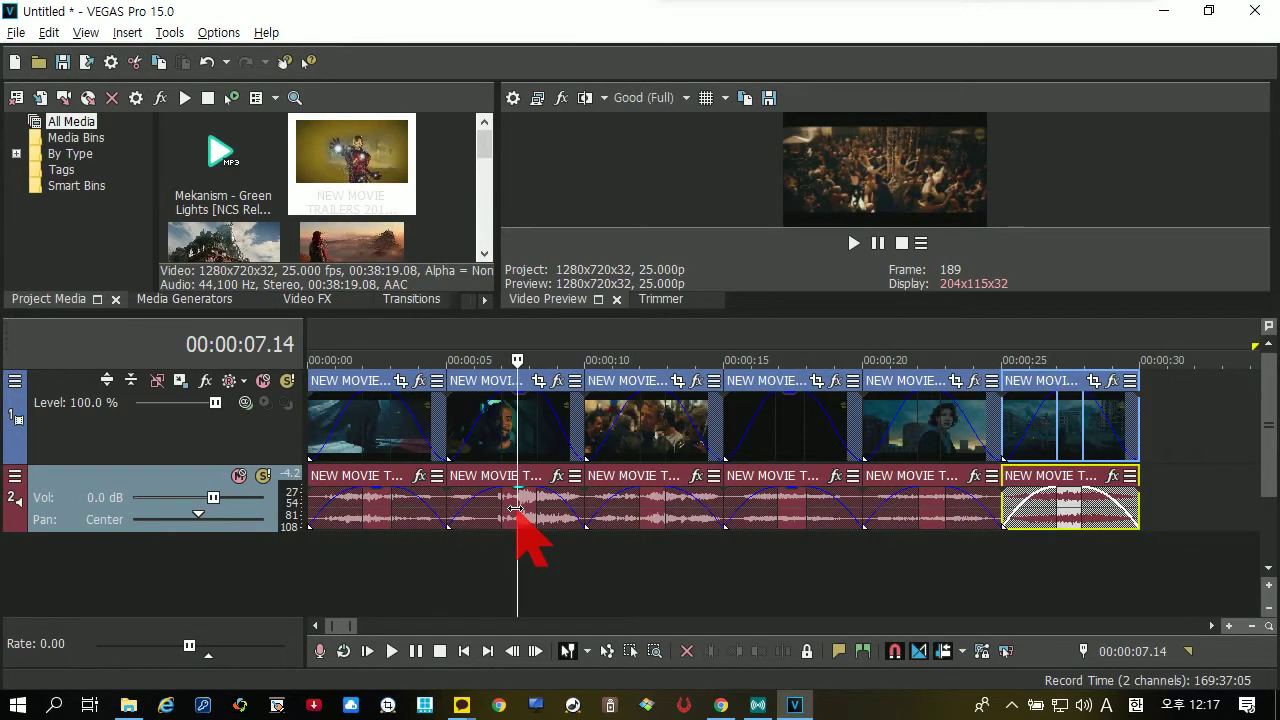
{"action": "scroll", "coordinate": [515, 508], "scroll_direction": "up", "scroll_amount": 1}
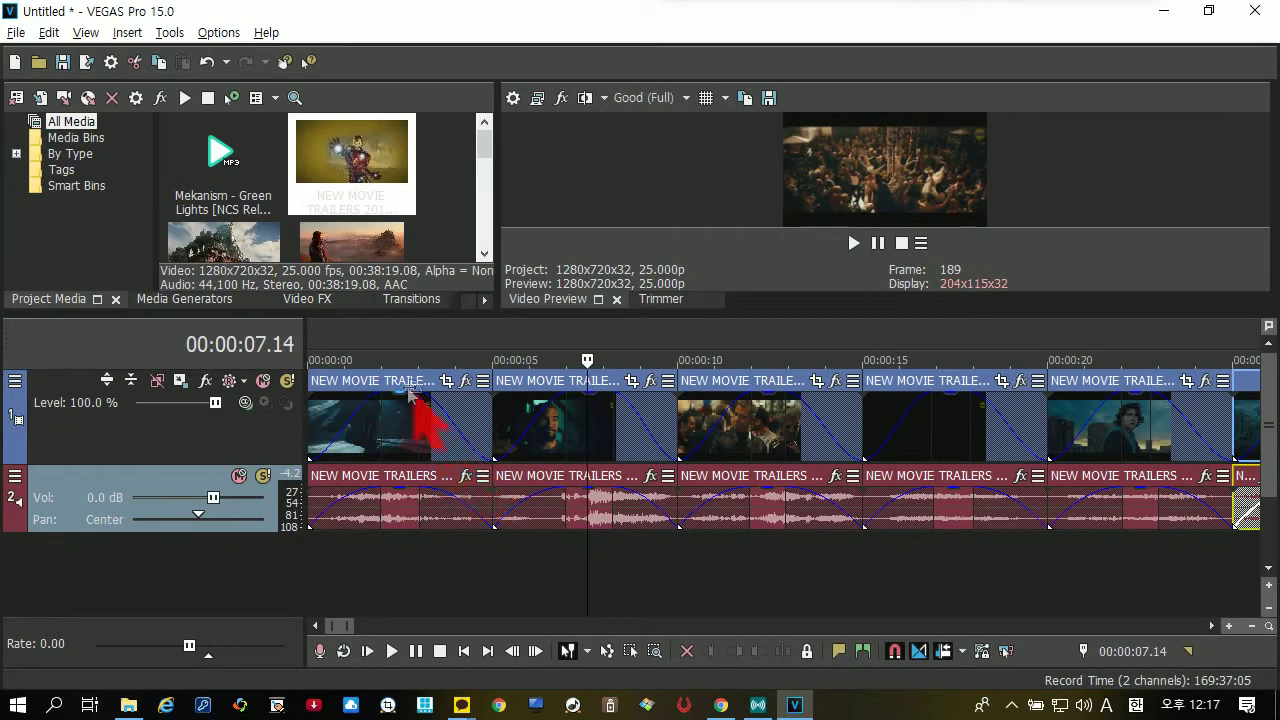
Step: Look over the event options for the first clip's video fade-in, such as Fade Type, and close them without changes
{"action": "left_click", "coordinate": [362, 417]}
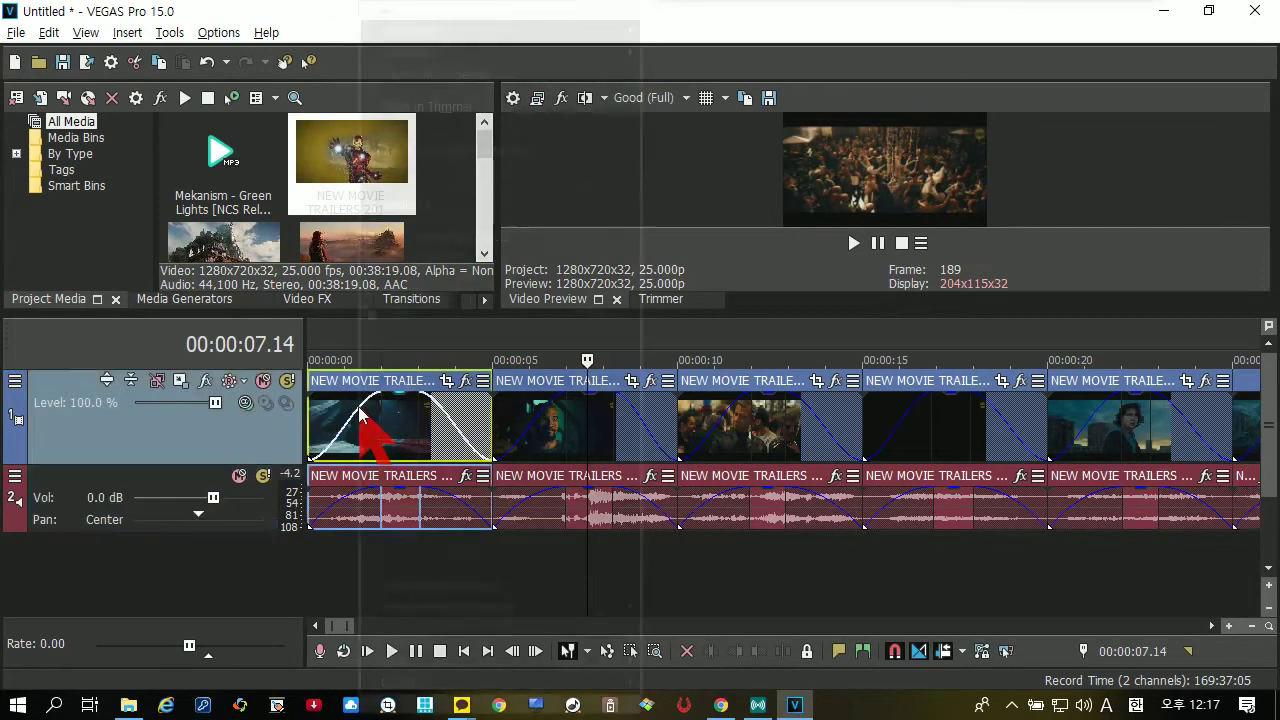
{"action": "right_click", "coordinate": [362, 417]}
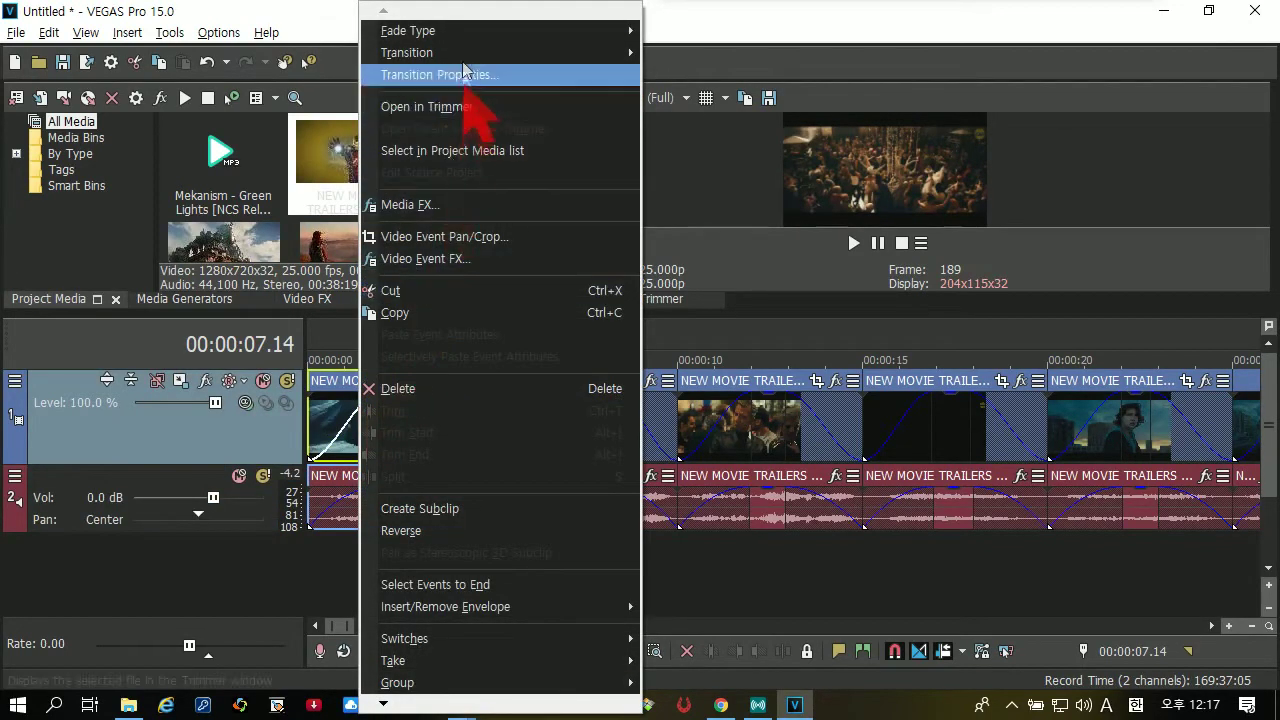
{"action": "mouse_move", "coordinate": [455, 33]}
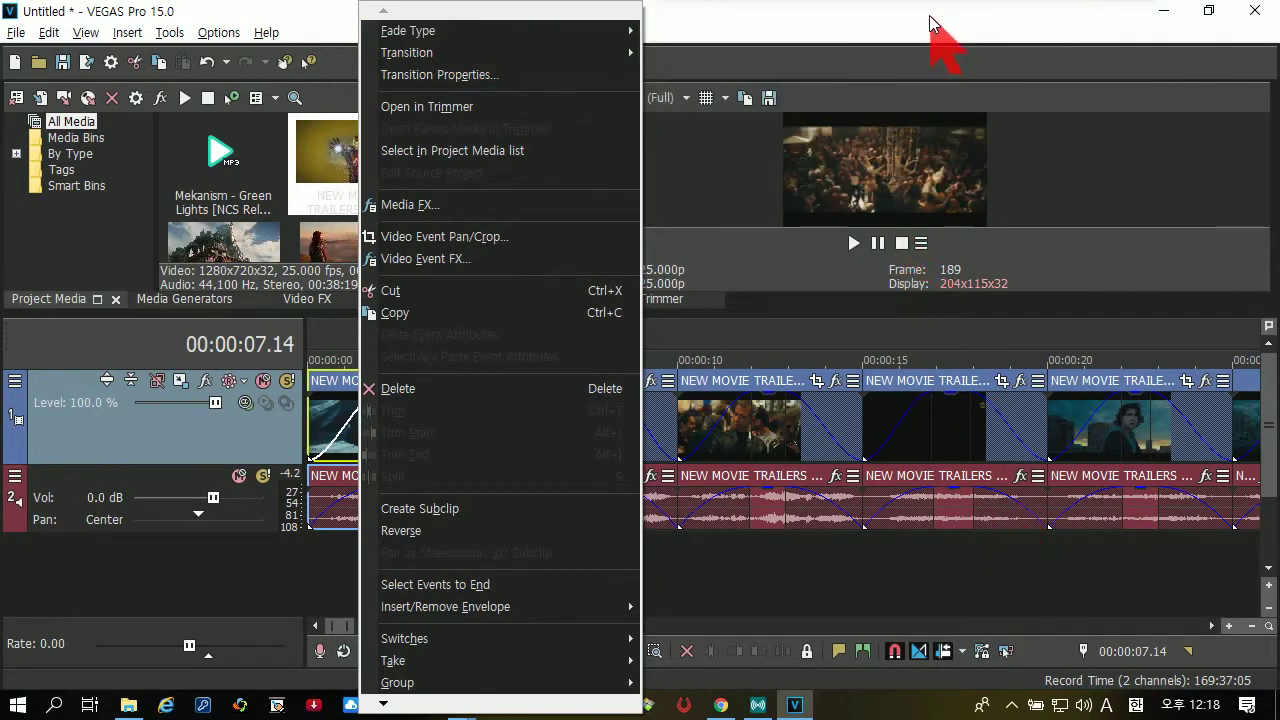
{"action": "left_click", "coordinate": [980, 371]}
Step: Extend the end of the last clip's linked video and audio to about 00:01:00
{"action": "scroll", "coordinate": [980, 440], "scroll_direction": "down", "scroll_amount": 3}
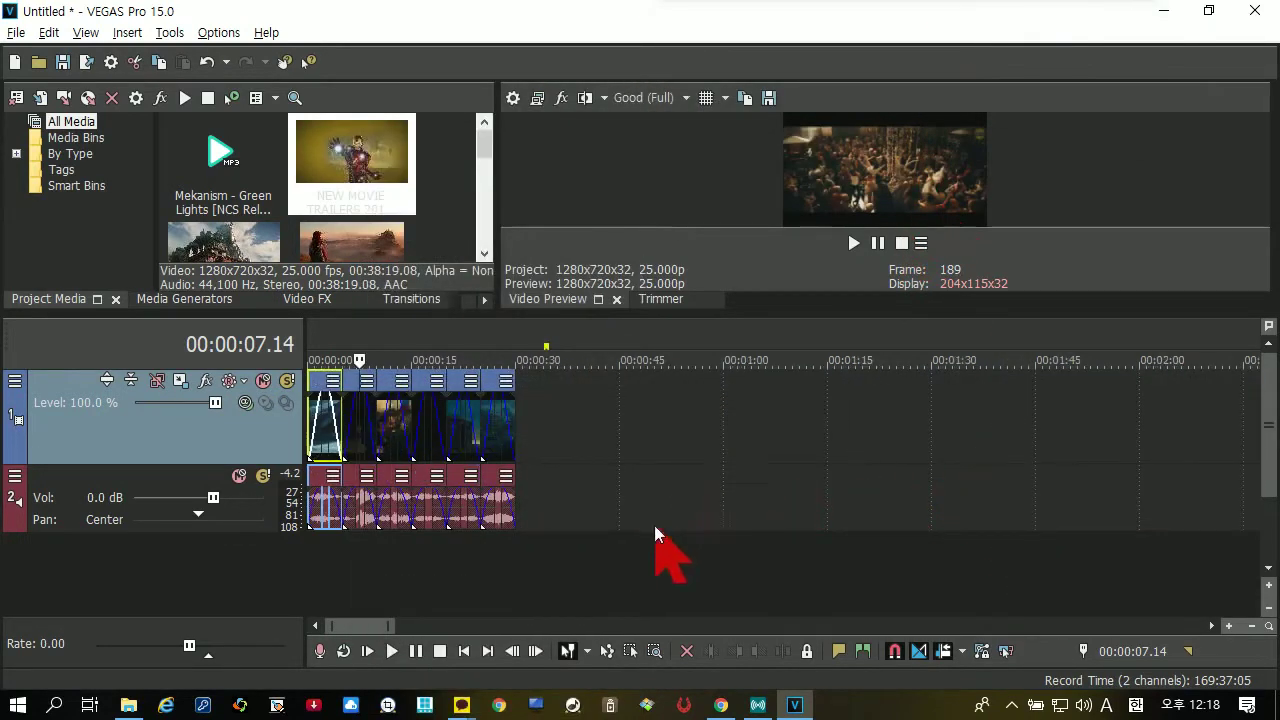
{"action": "scroll", "coordinate": [656, 540], "scroll_direction": "up", "scroll_amount": 2}
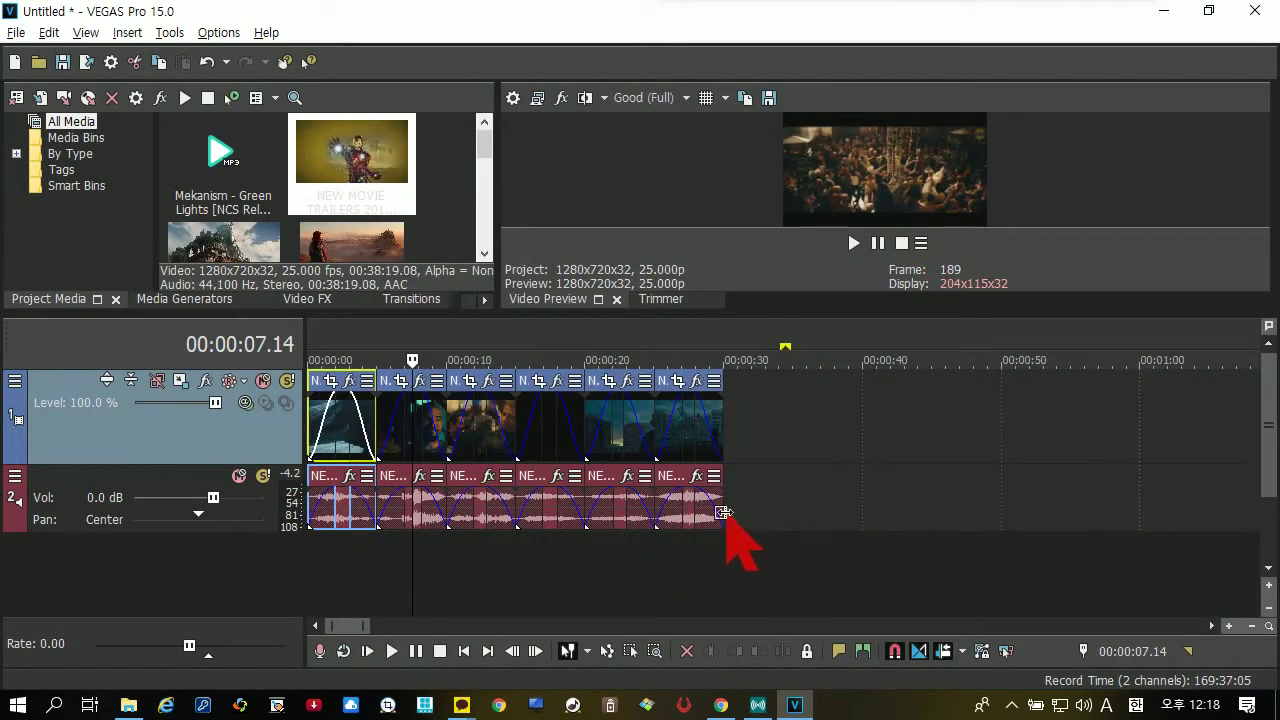
{"action": "left_click", "coordinate": [724, 512]}
{"action": "mouse_move", "coordinate": [895, 511]}
{"action": "left_mouse_down"}
{"action": "mouse_move", "coordinate": [1077, 512]}
{"action": "mouse_move", "coordinate": [876, 494]}
{"action": "left_mouse_up"}
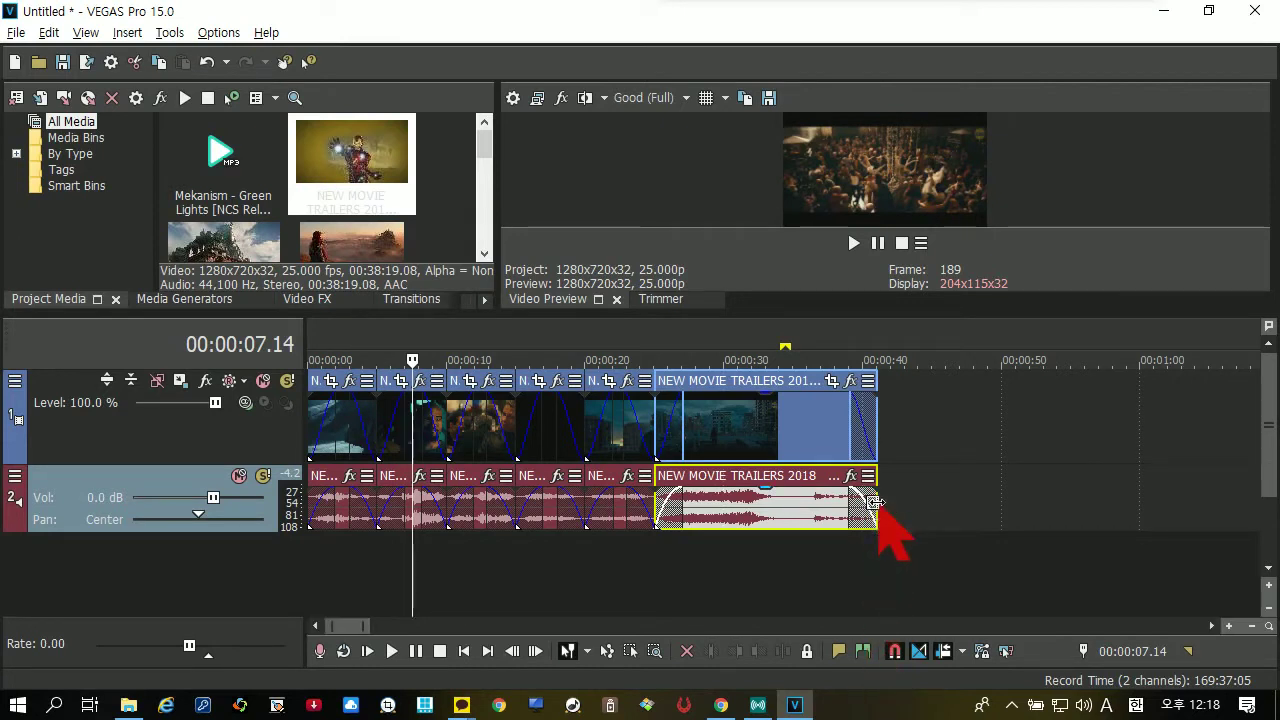
{"action": "left_click_drag", "start_coordinate": [876, 502], "coordinate": [1136, 508]}
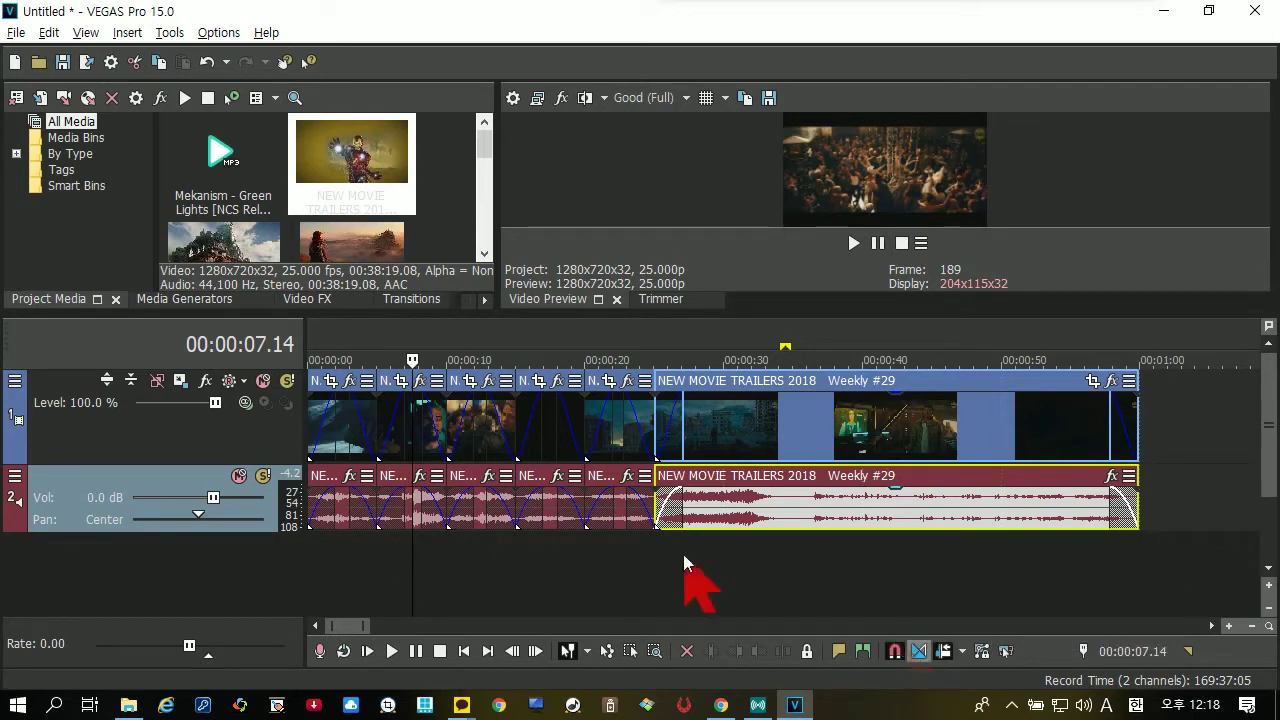
Step: Move the last clip away from the preceding clips and adjust its start edge to about 00:00:30
{"action": "left_click", "coordinate": [737, 440]}
{"action": "left_click_drag", "start_coordinate": [743, 432], "coordinate": [984, 433]}
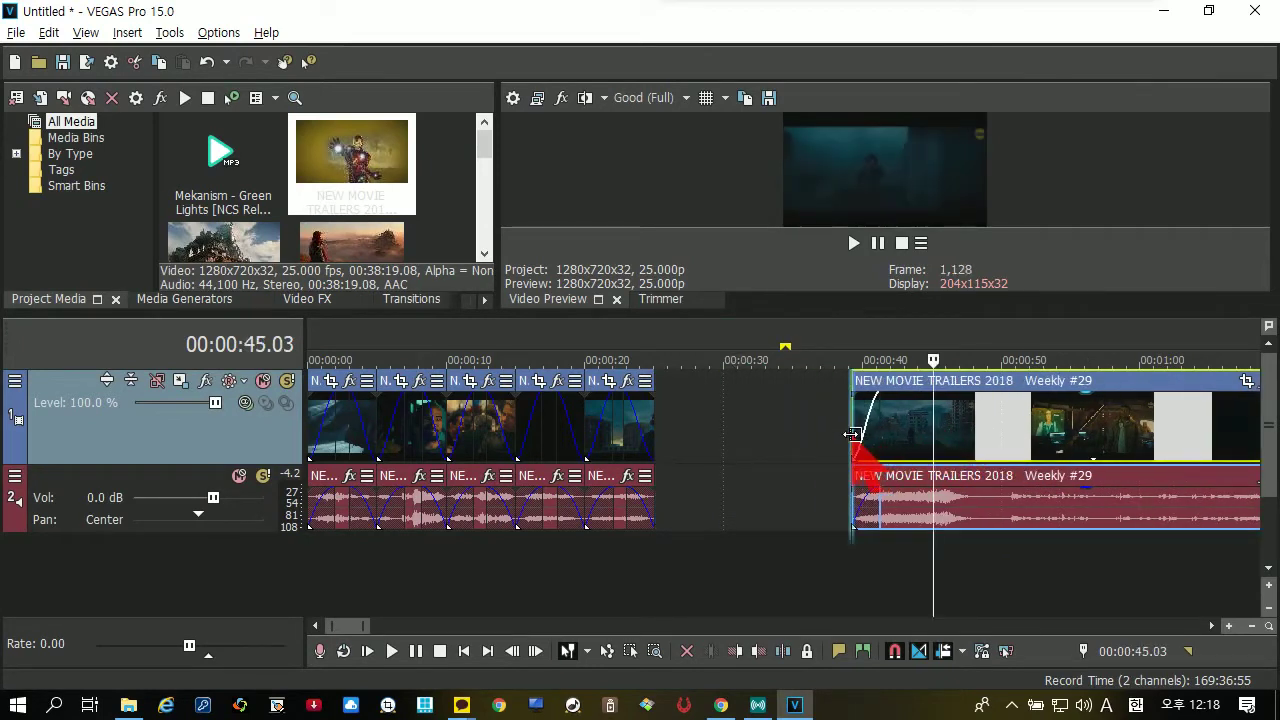
{"action": "left_click_drag", "start_coordinate": [718, 422], "coordinate": [687, 422]}
{"action": "key", "text": "Escape"}
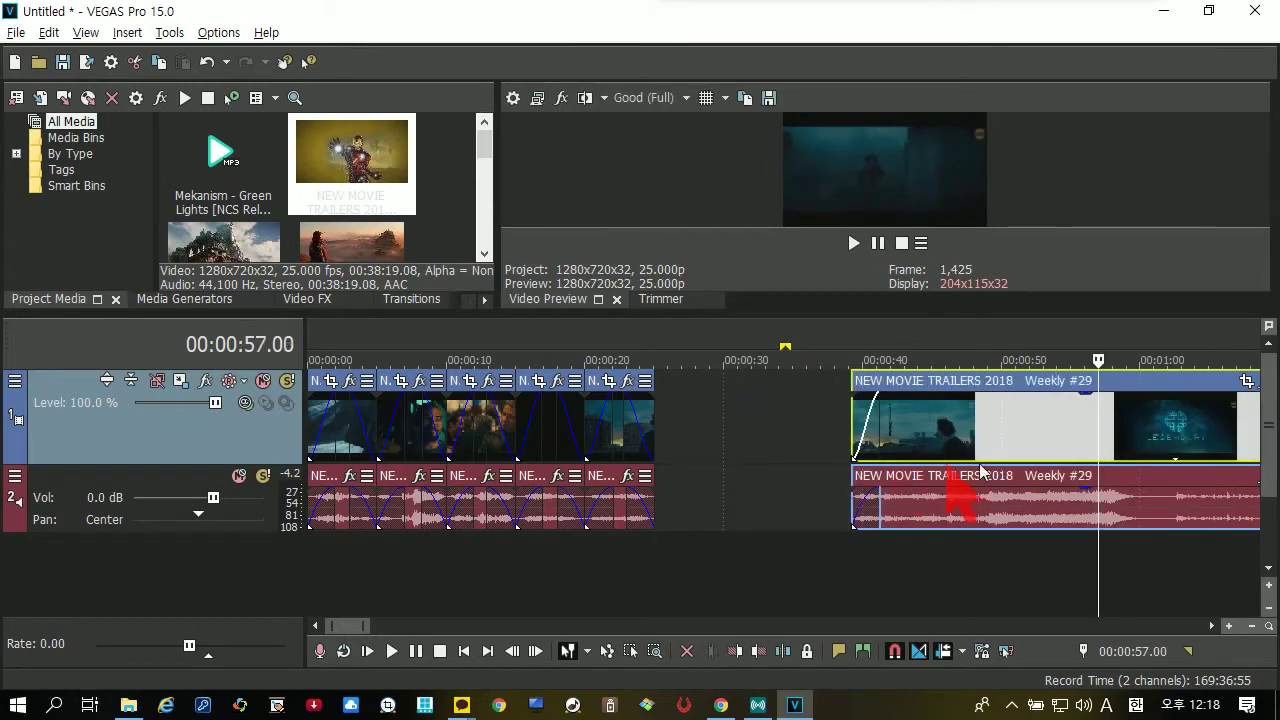
{"action": "key", "text": "ctrl+z"}
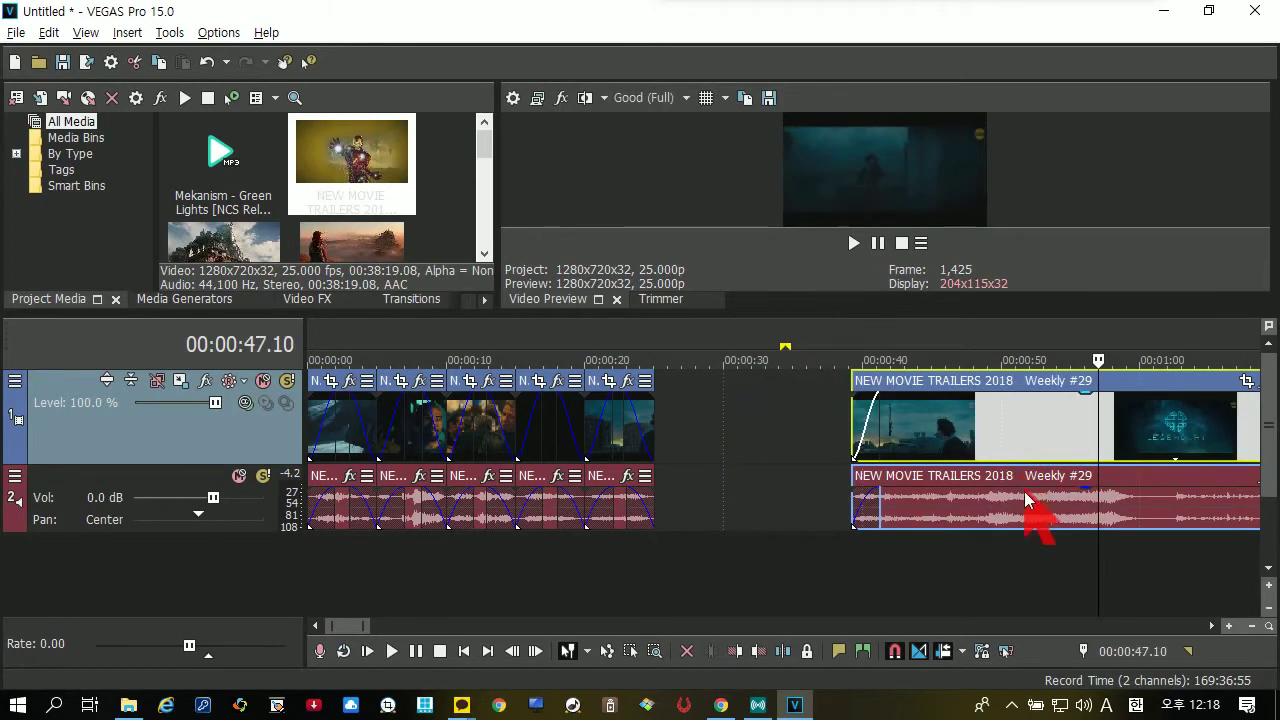
Step: Split the last clip's video and audio at 00:00:47.20 and delete the portion after the split
{"action": "scroll", "coordinate": [1028, 513], "scroll_direction": "down", "scroll_amount": 3}
{"action": "scroll", "coordinate": [650, 565], "scroll_direction": "up", "scroll_amount": 3}
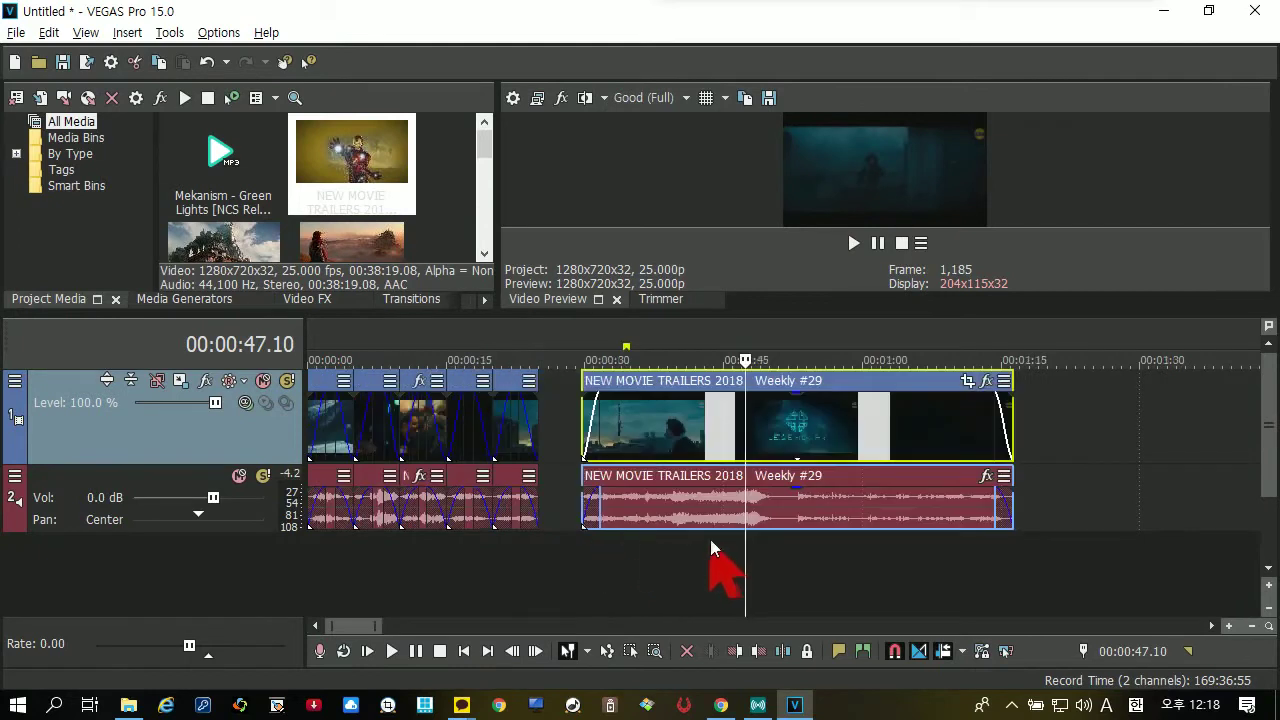
{"action": "key", "text": "space"}
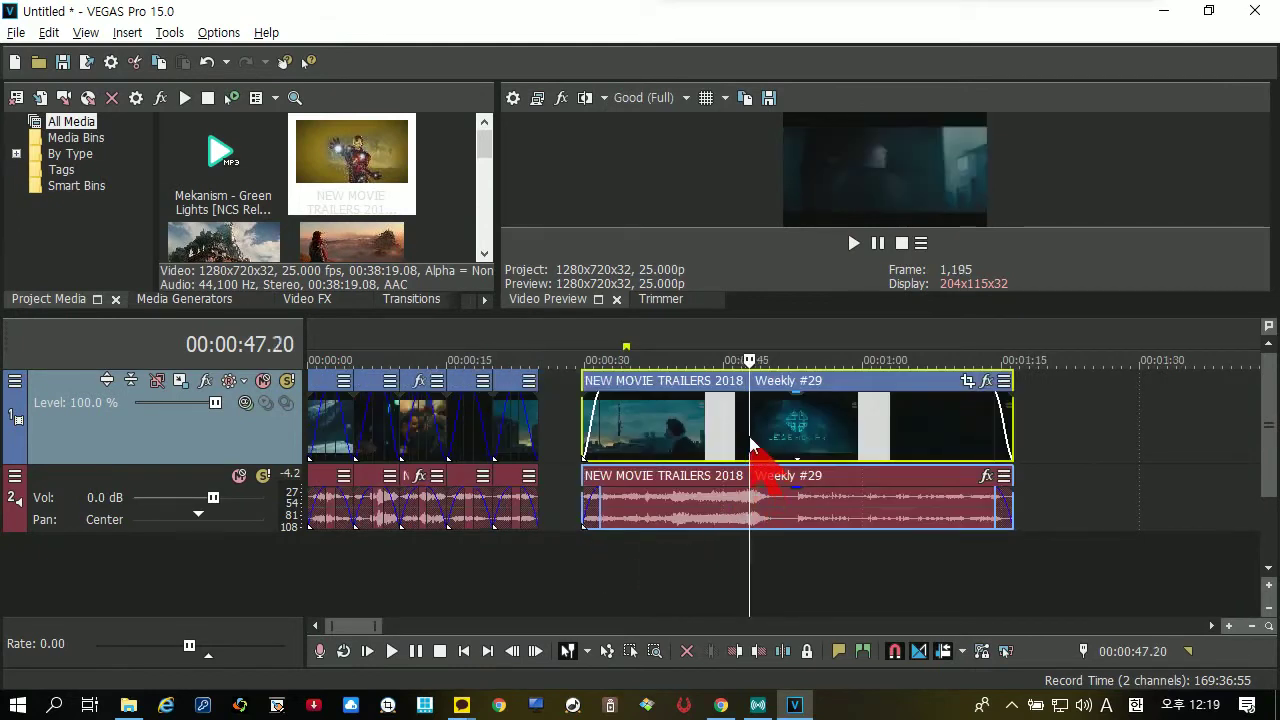
{"action": "key", "text": "s"}
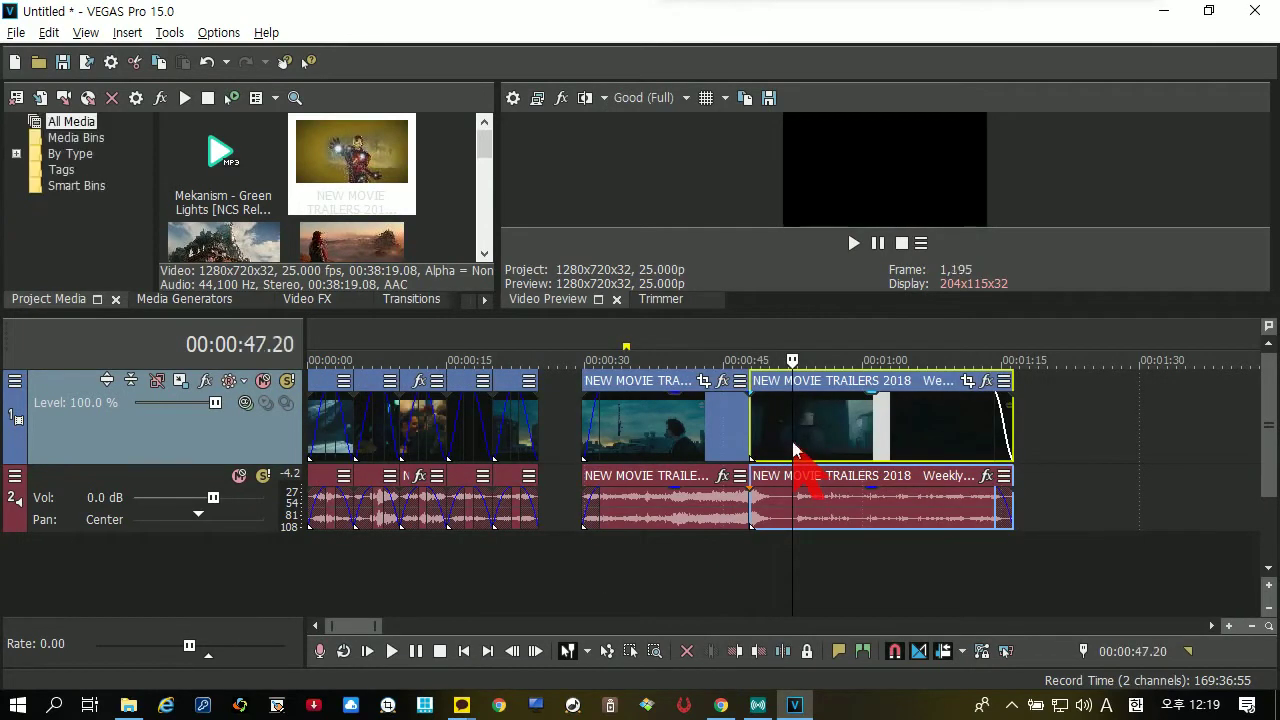
{"action": "key", "text": "Delete"}
{"action": "left_click", "coordinate": [707, 544]}
{"action": "scroll", "coordinate": [707, 544], "scroll_direction": "up", "scroll_amount": 5}
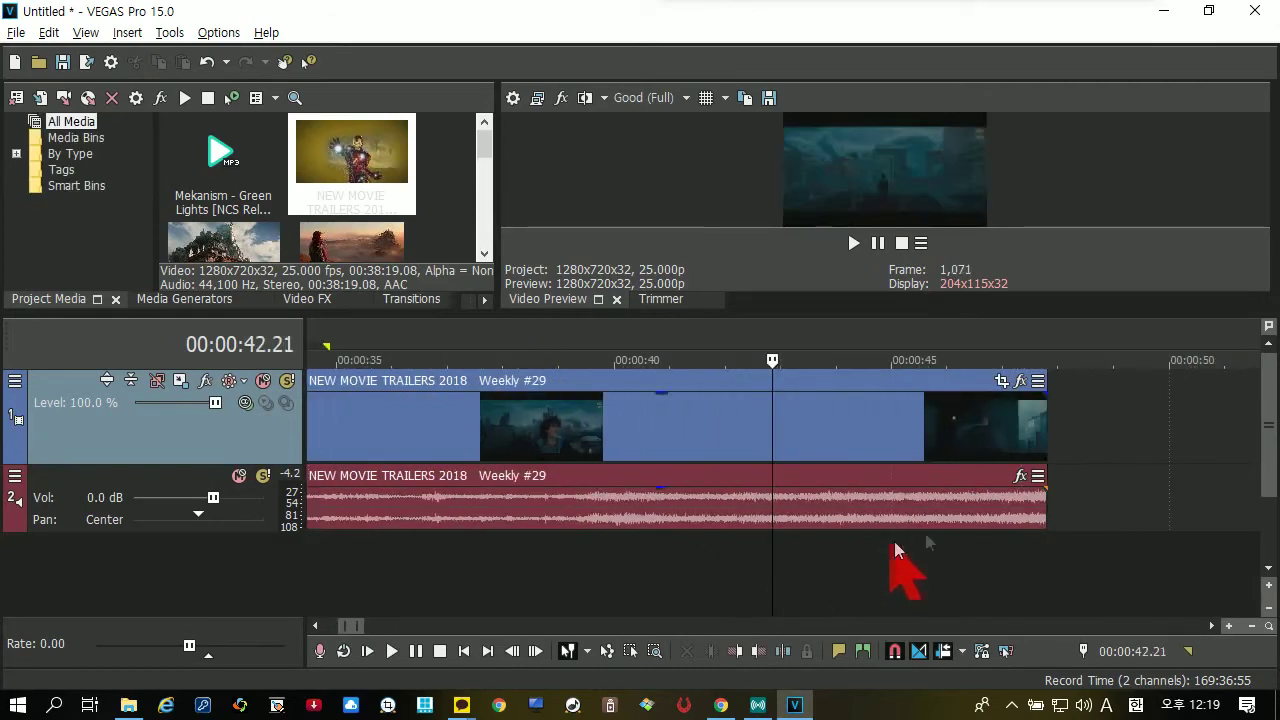
Step: Add a fade-out of about two seconds to the end of the last clip's audio and play it back
{"action": "left_click_drag", "start_coordinate": [1045, 487], "coordinate": [920, 487]}
{"action": "left_click", "coordinate": [910, 533]}
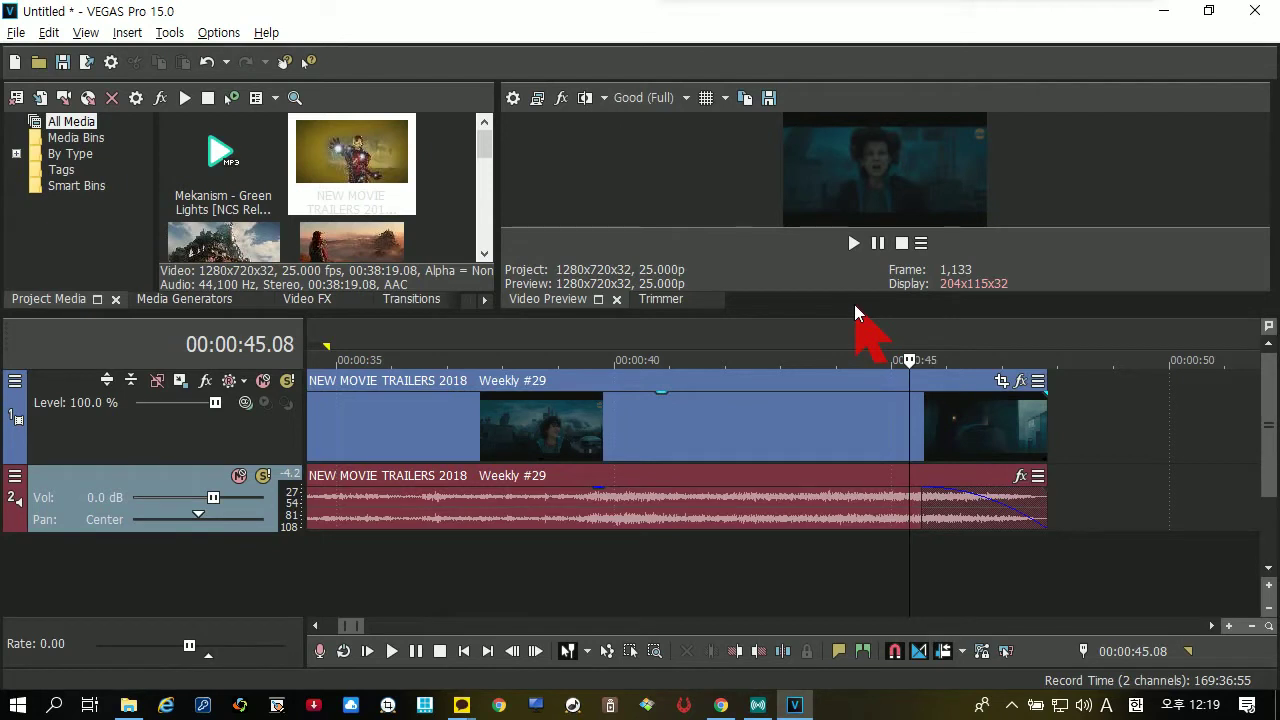
{"action": "left_click", "coordinate": [785, 558]}
{"action": "key", "text": "space"}
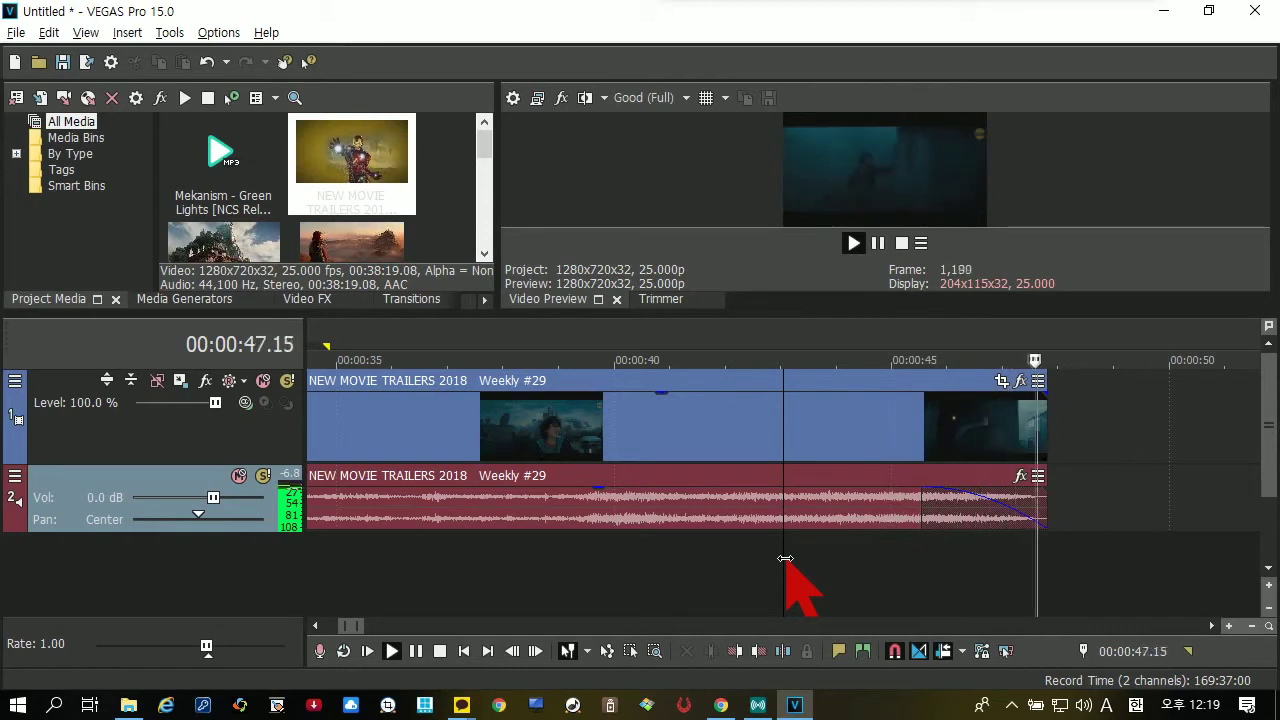
{"action": "key", "text": "space"}
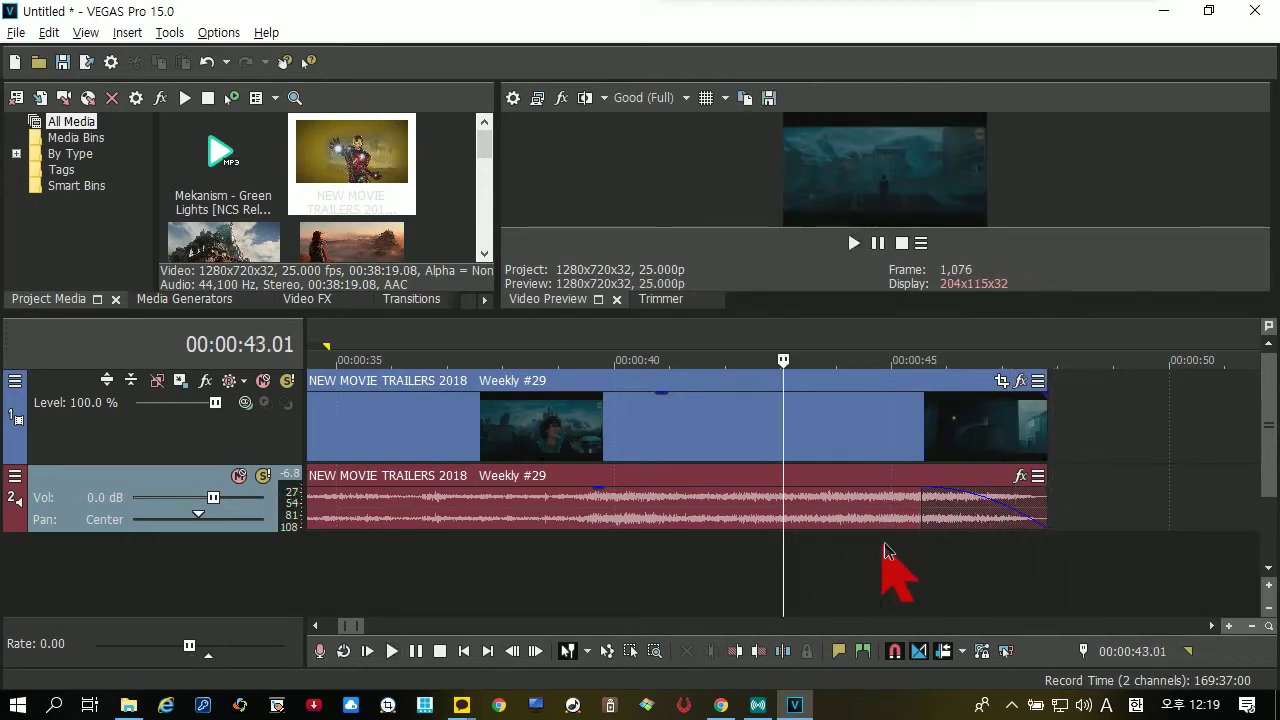
{"action": "key", "text": "space"}
{"action": "scroll", "coordinate": [889, 545], "scroll_direction": "up", "scroll_amount": 2}
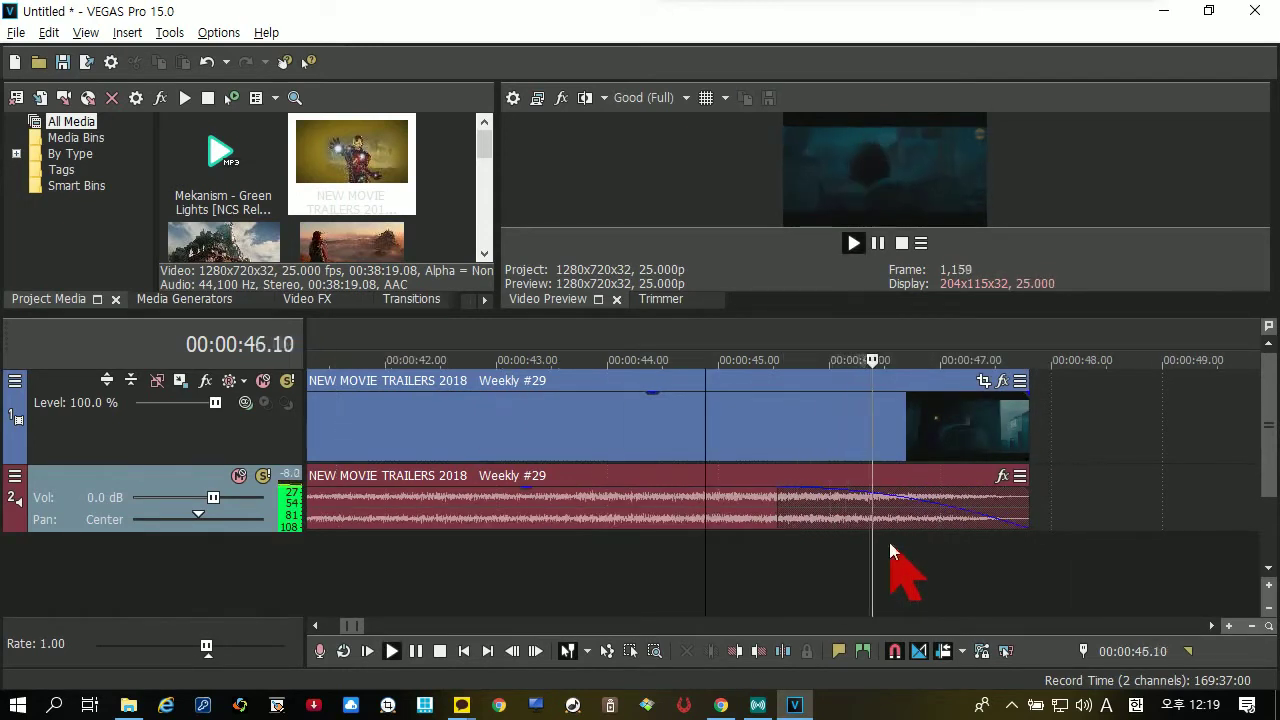
{"action": "key", "text": "space"}
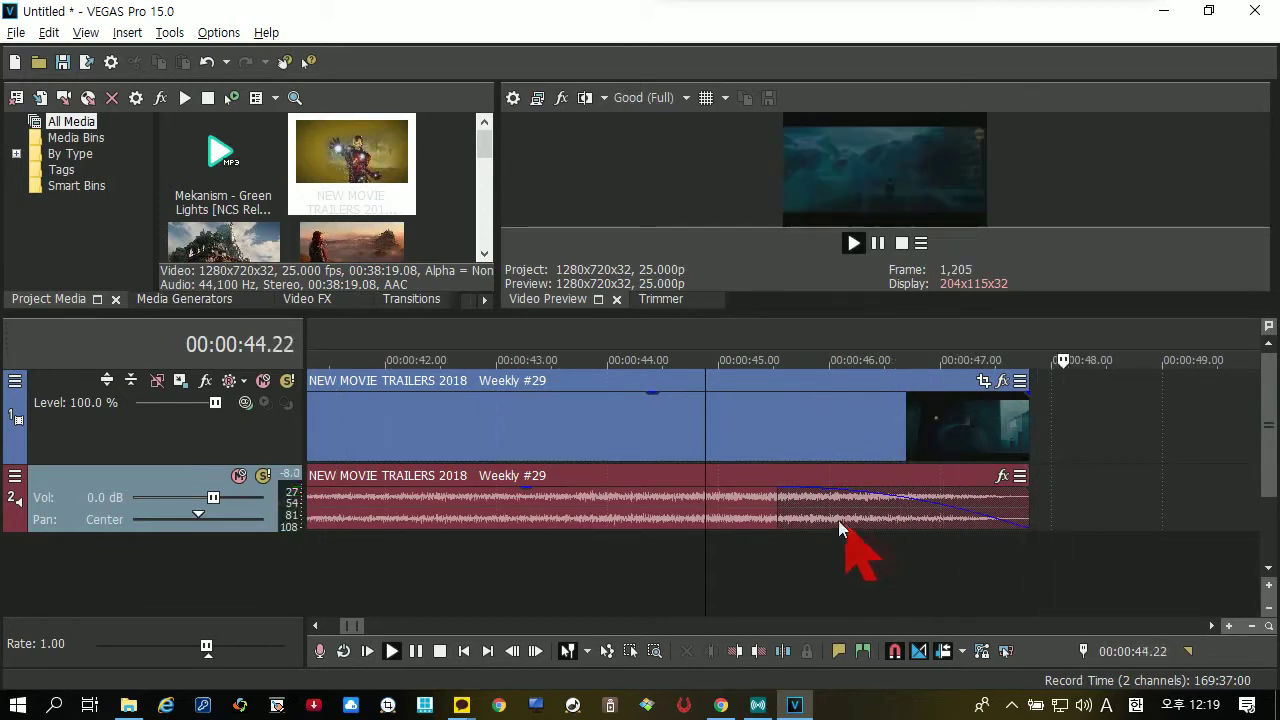
Step: Slightly shorten the last clip's audio fade-out and play it back from 00:00:44.22
{"action": "left_click", "coordinate": [784, 510]}
{"action": "left_click_drag", "start_coordinate": [786, 507], "coordinate": [798, 484]}
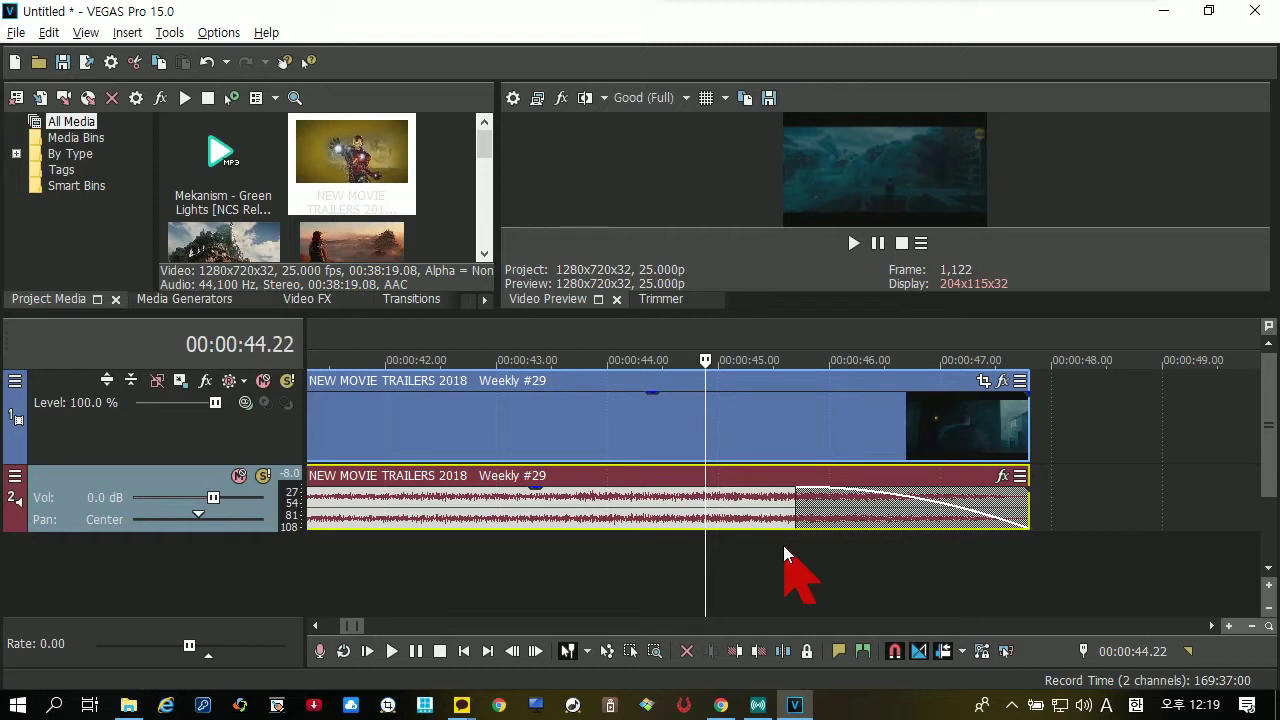
{"action": "key", "text": "space"}
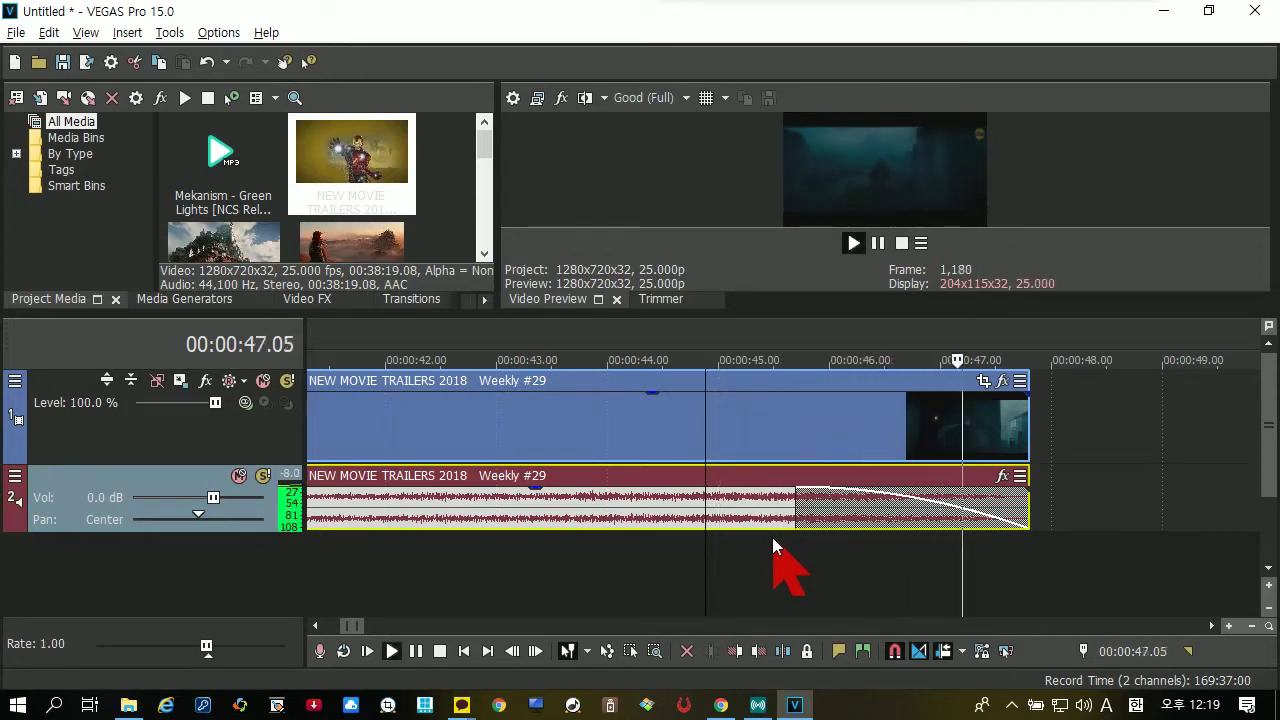
{"action": "key", "text": "space"}
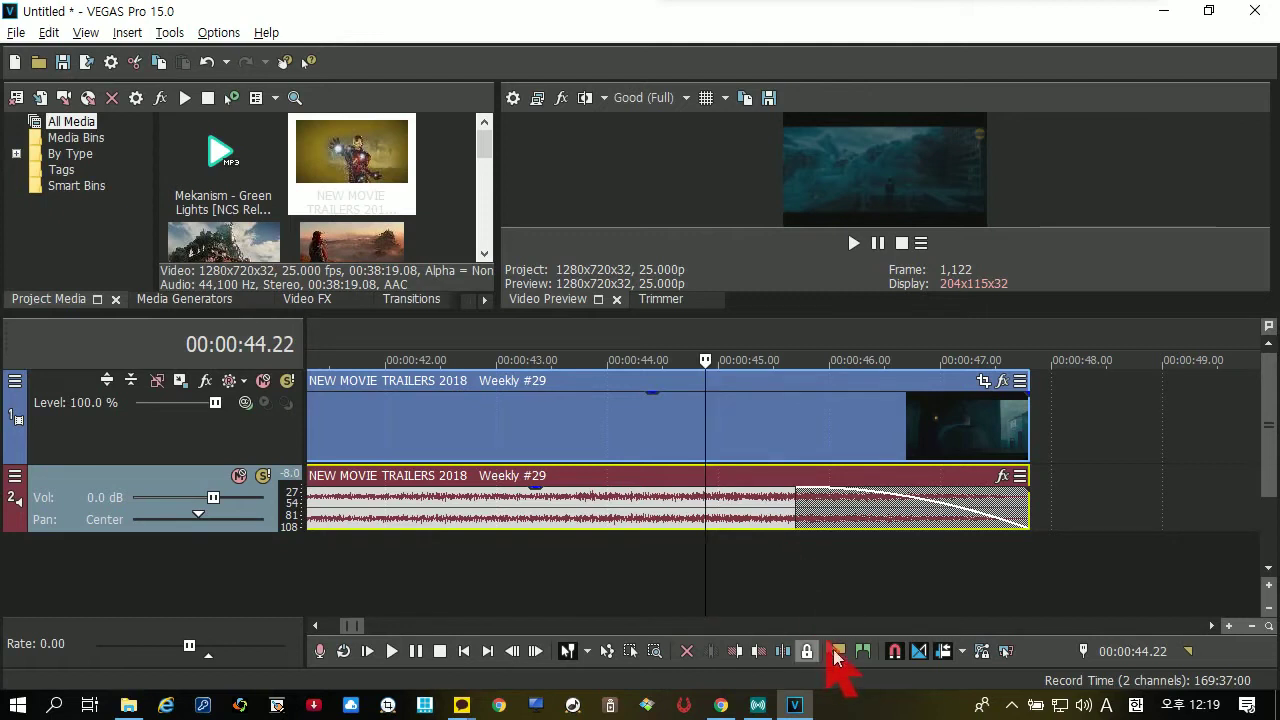
Step: Lengthen the last clip's audio fade-out so it starts at about 00:00:42.10, and play it back
{"action": "scroll", "coordinate": [830, 585], "scroll_direction": "down", "scroll_amount": 2}
{"action": "left_click_drag", "start_coordinate": [832, 490], "coordinate": [593, 505]}
{"action": "left_click", "coordinate": [588, 547]}
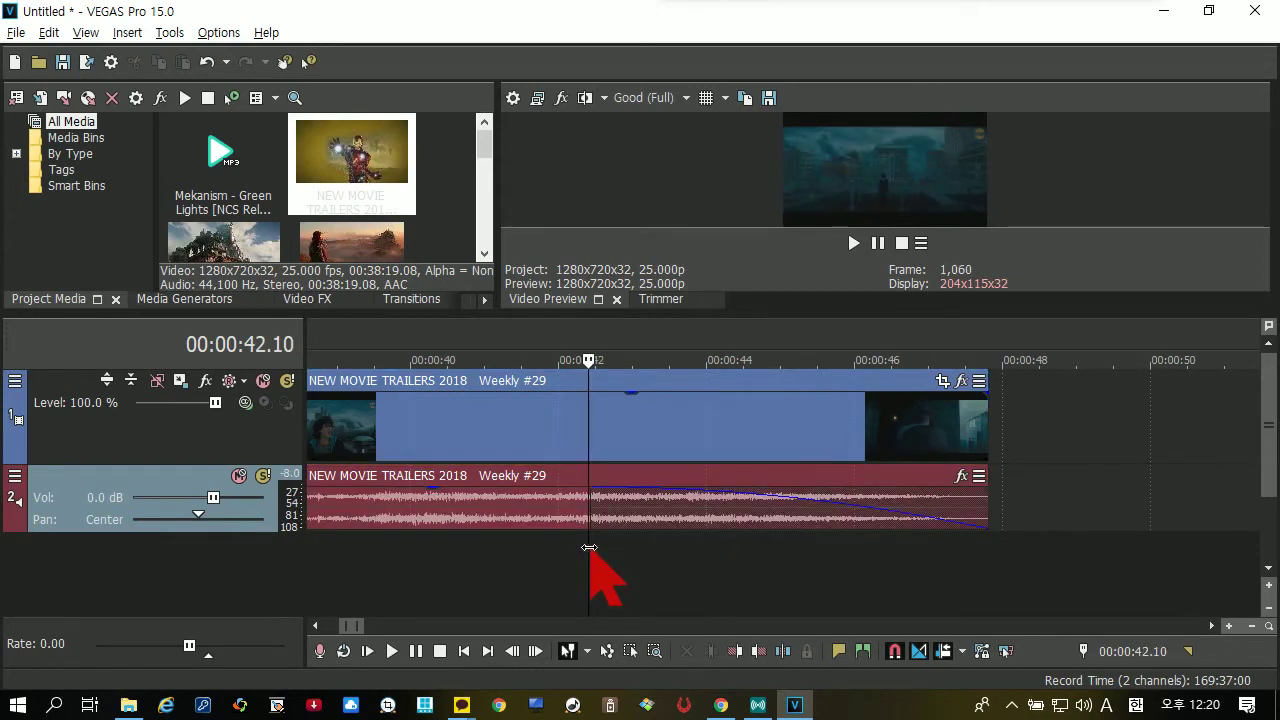
{"action": "key", "text": "space"}
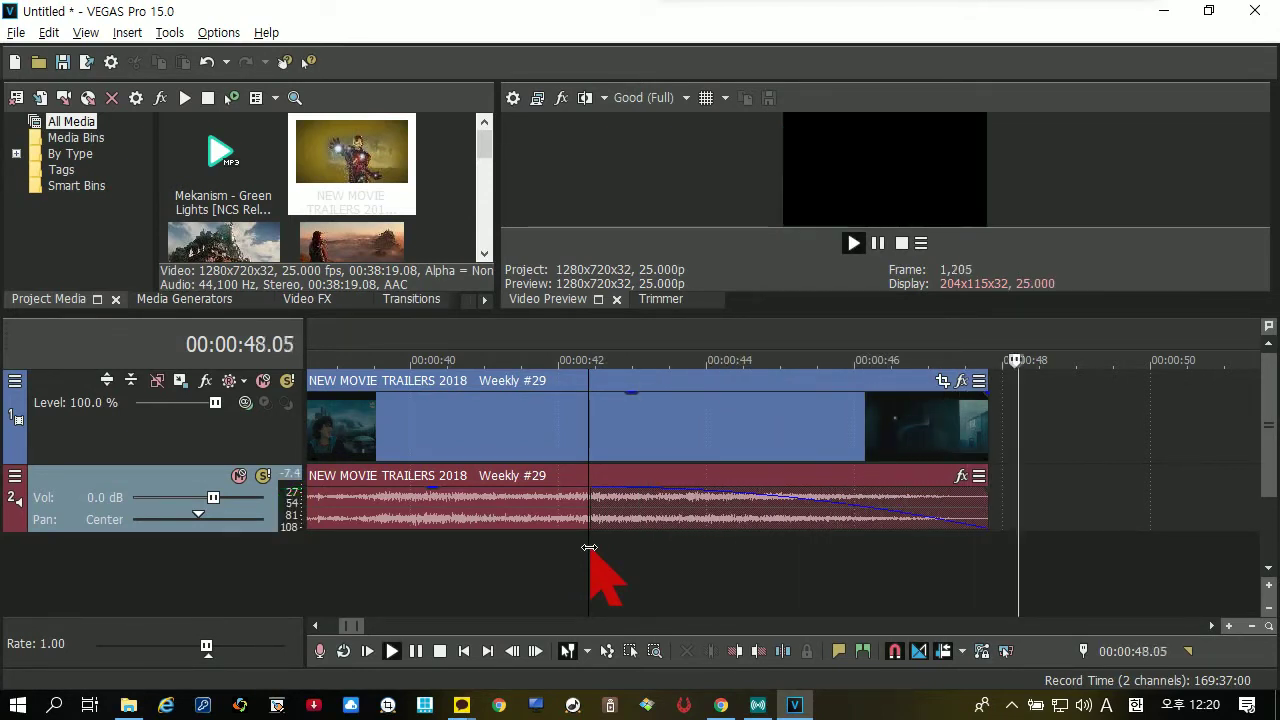
{"action": "key", "text": "space"}
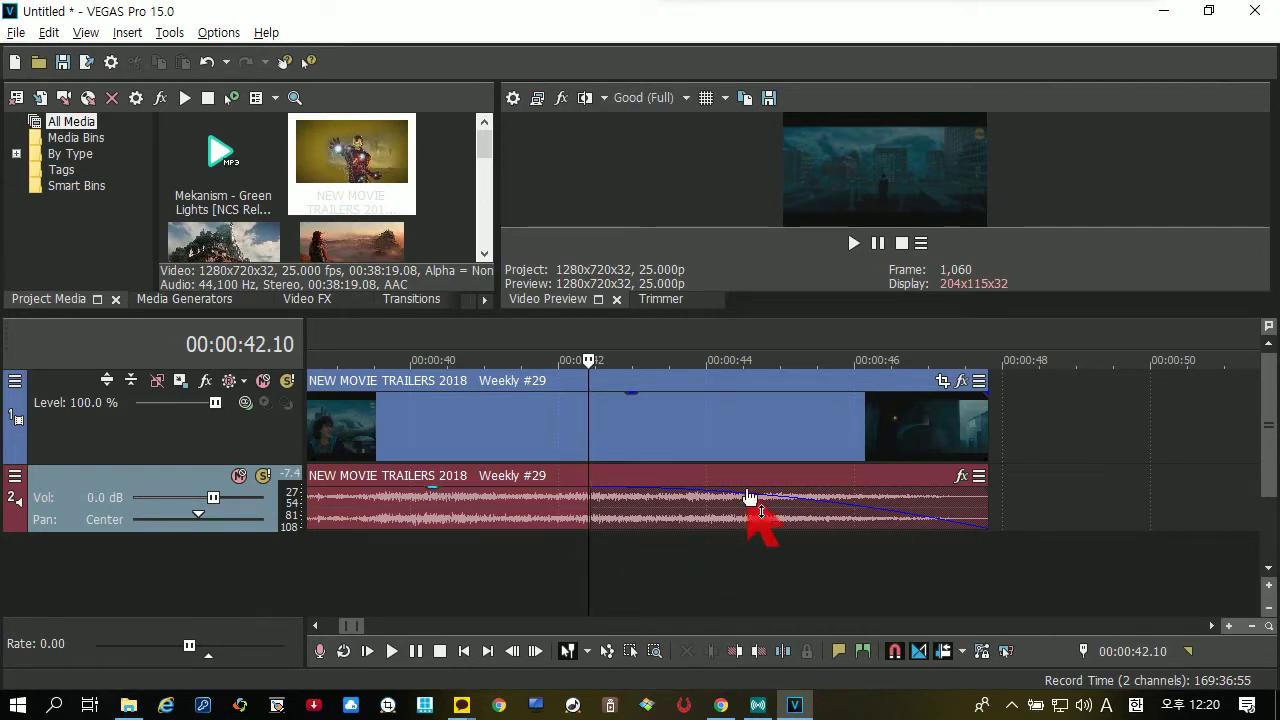
Step: Set the Fade Type of the last clip's audio fade-out to the third curve and play the clip's ending
{"action": "scroll", "coordinate": [750, 500], "scroll_direction": "down", "scroll_amount": 2}
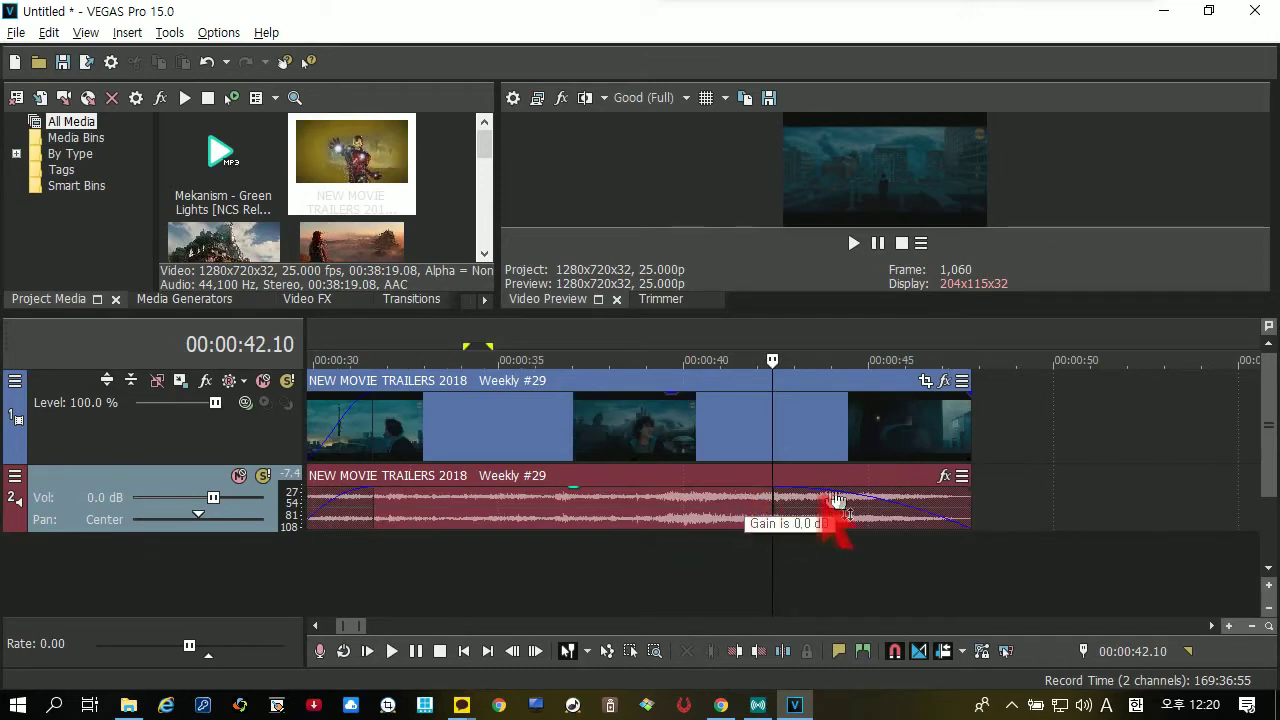
{"action": "right_click", "coordinate": [852, 493]}
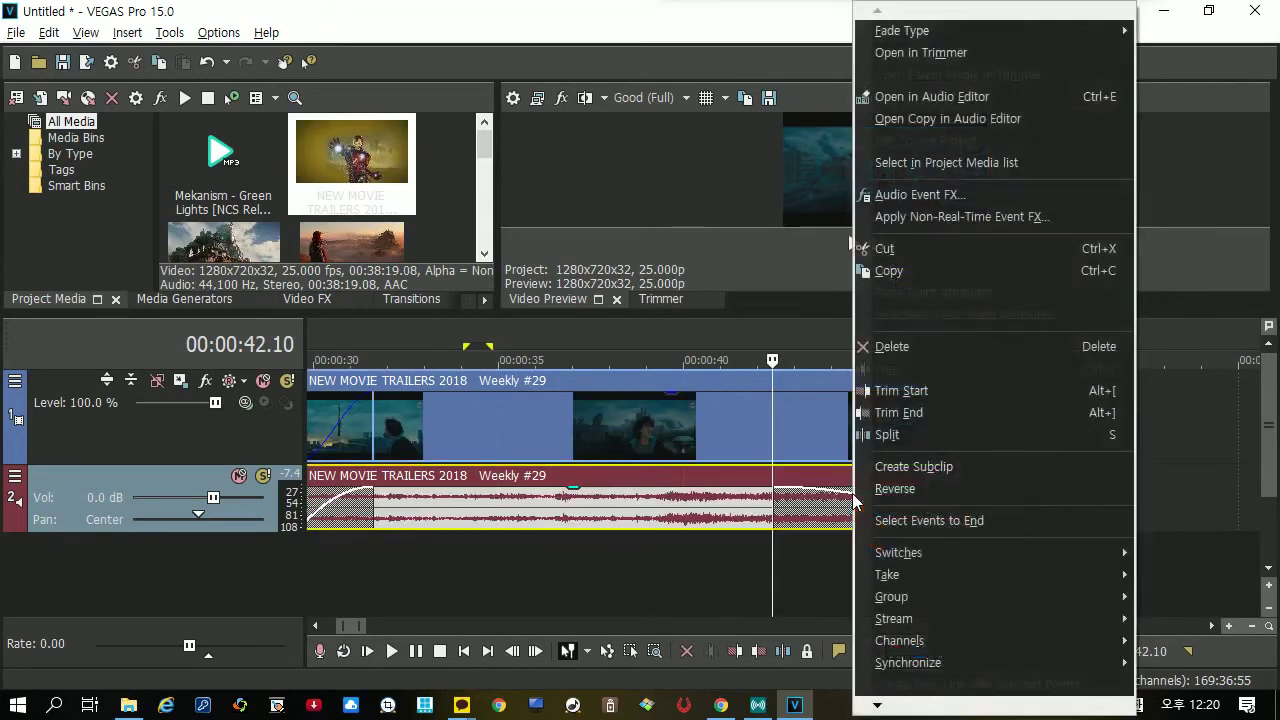
{"action": "mouse_move", "coordinate": [1017, 39]}
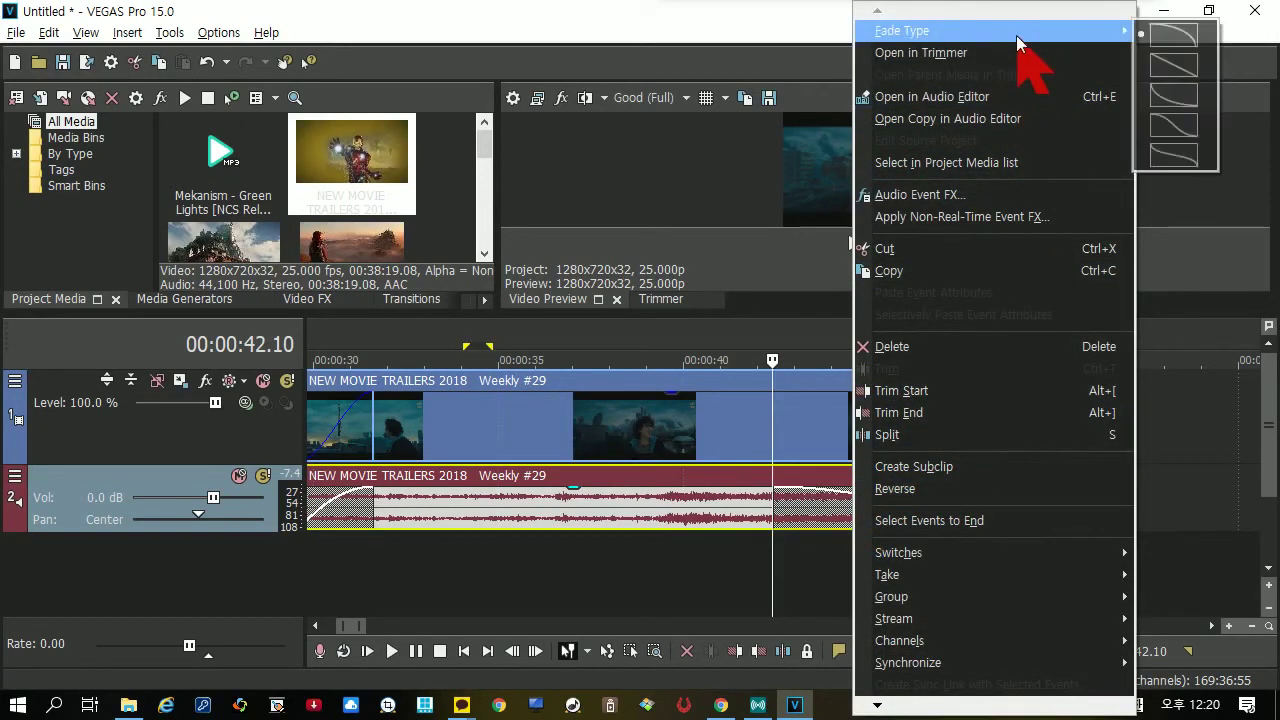
{"action": "left_click", "coordinate": [1174, 96]}
{"action": "left_click", "coordinate": [753, 559]}
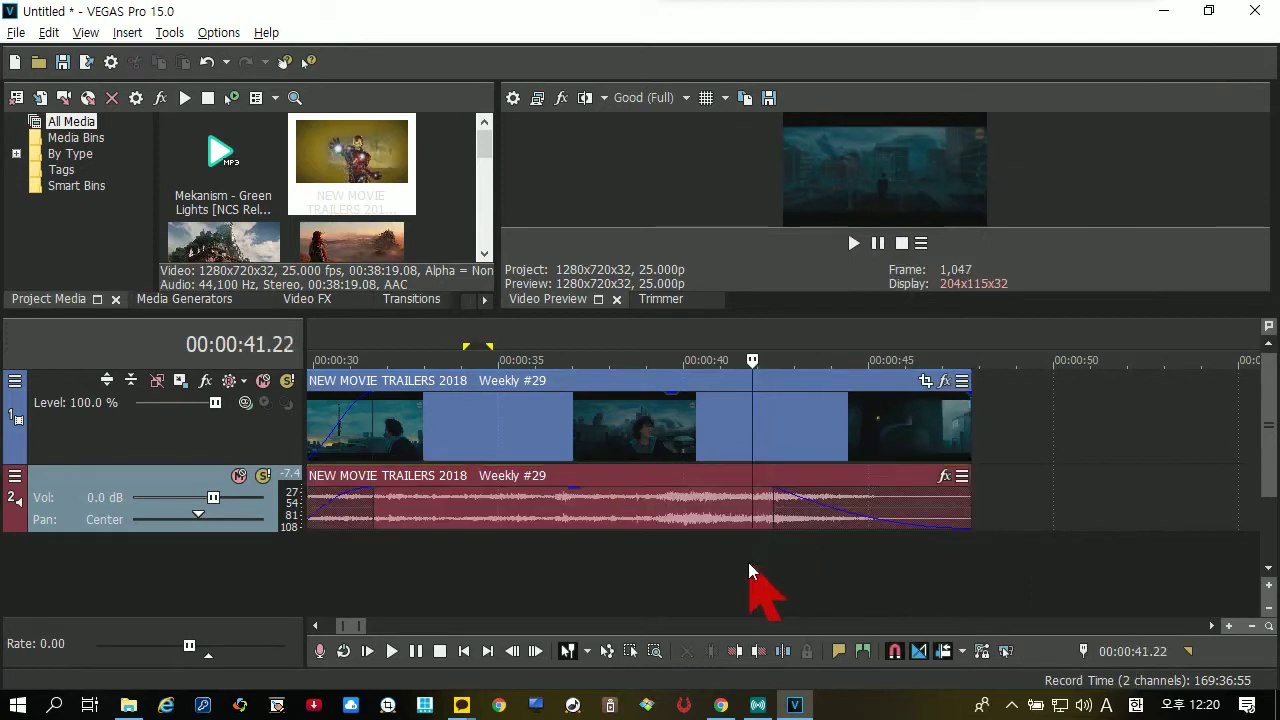
{"action": "key", "text": "space"}
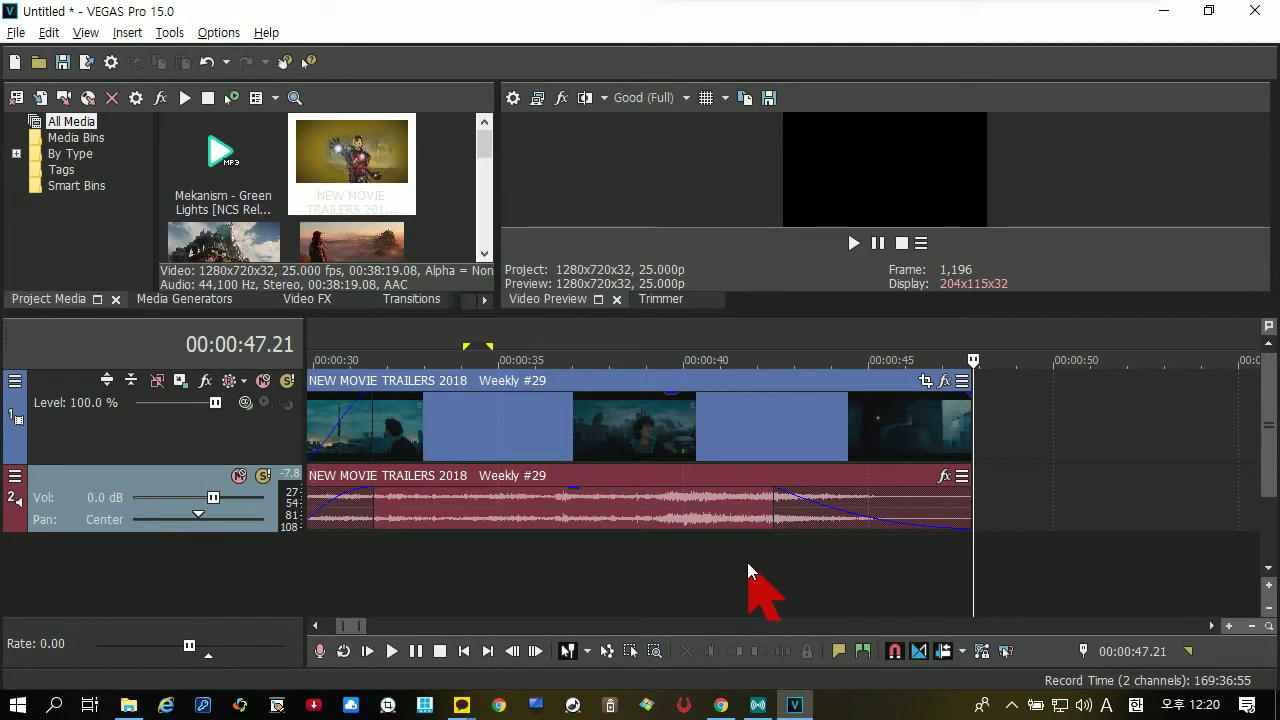
{"action": "left_click", "coordinate": [733, 550]}
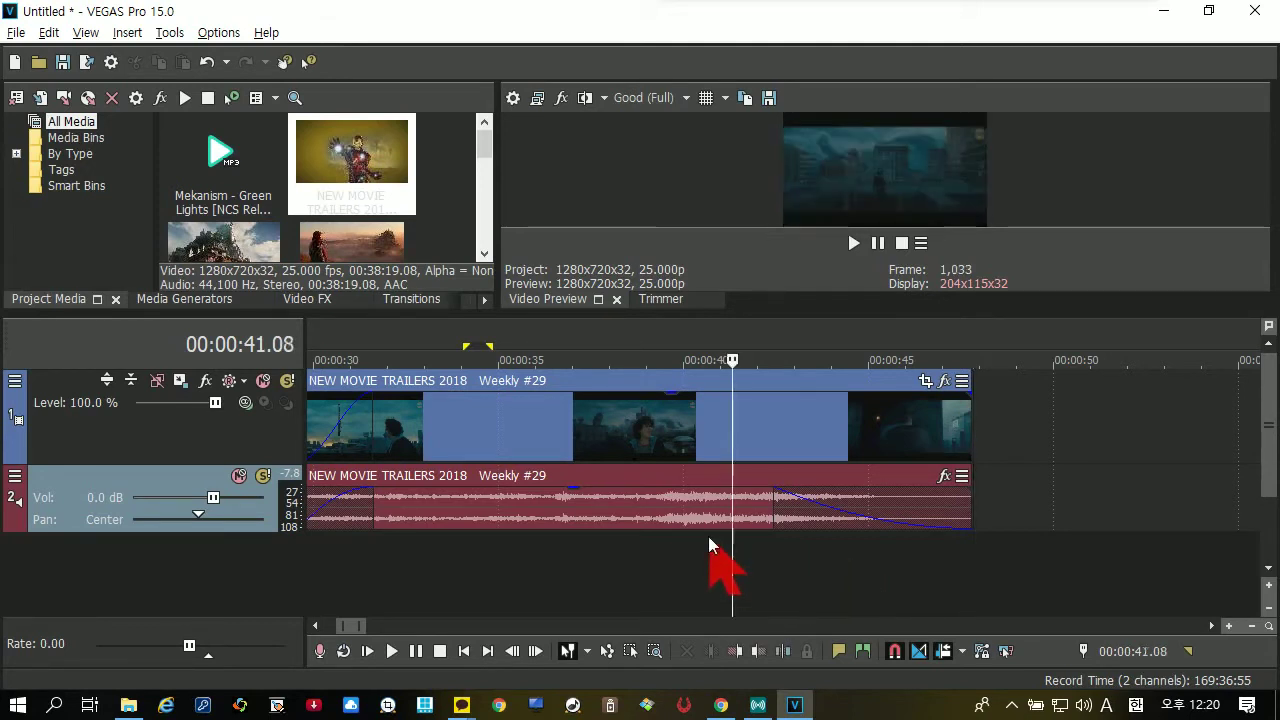
{"action": "key", "text": "space"}
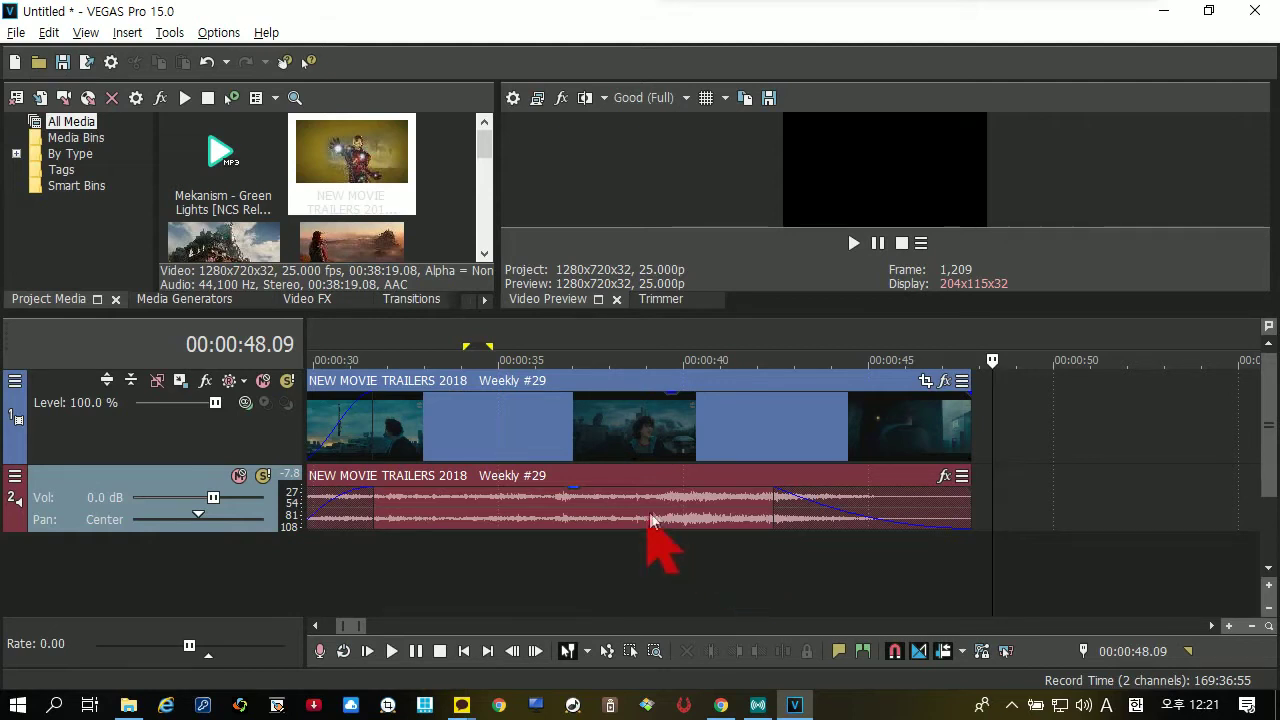
Step: Extend the last clip's audio fade-out to 00:00:06.04 and add a short fade-out to its video
{"action": "left_click_drag", "start_coordinate": [774, 520], "coordinate": [747, 515]}
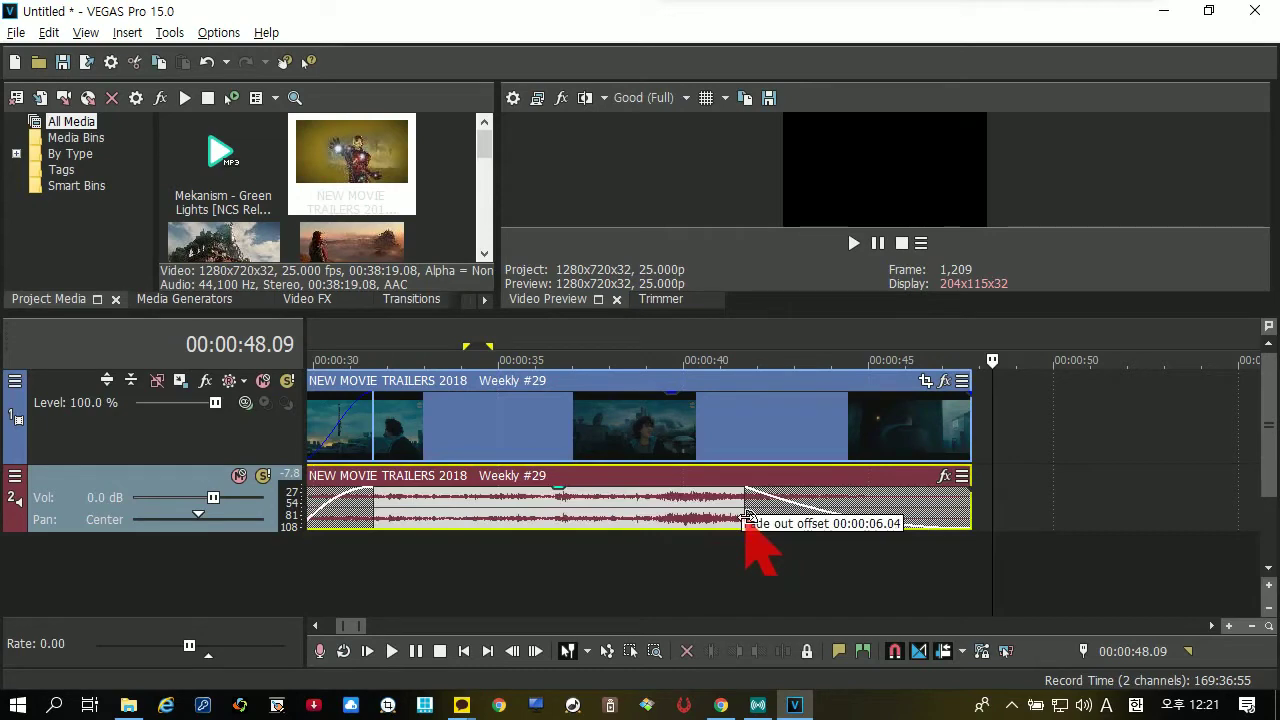
{"action": "left_click_drag", "start_coordinate": [975, 397], "coordinate": [924, 385]}
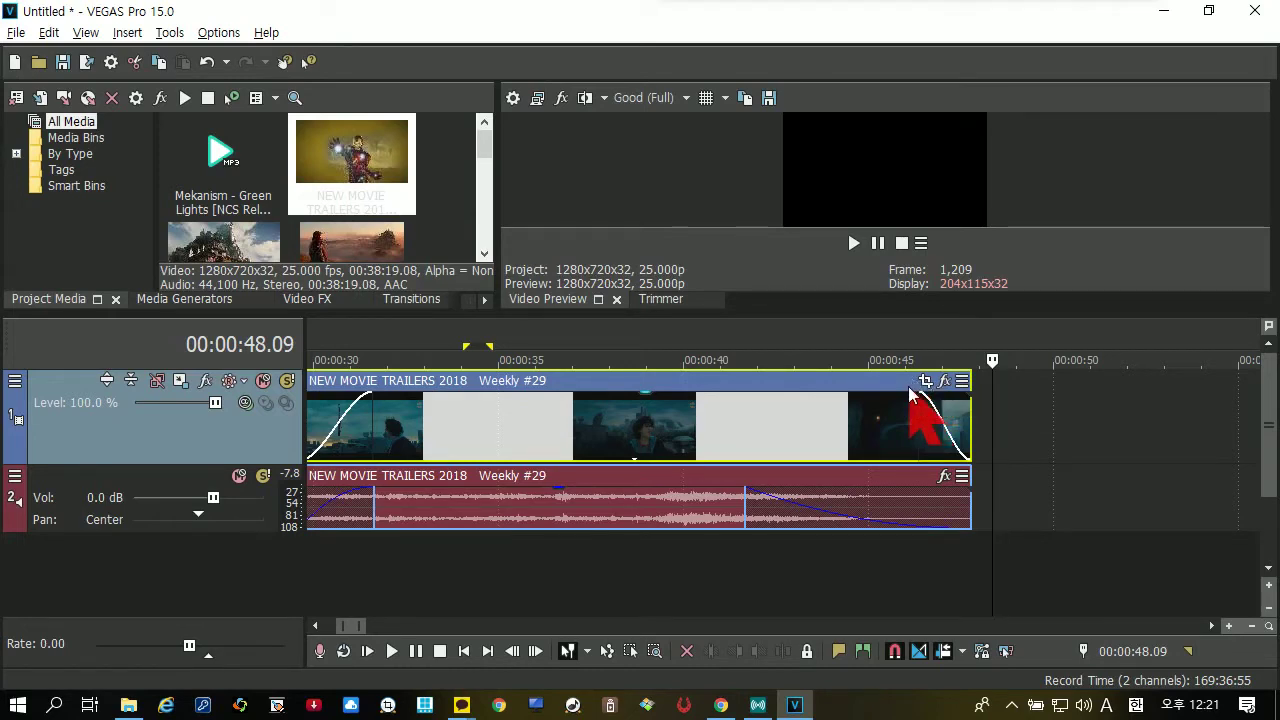
Step: Delete the detached last clip's linked video and audio, keeping the five adjoining clips
{"action": "scroll", "coordinate": [760, 540], "scroll_direction": "down", "scroll_amount": 5}
{"action": "scroll", "coordinate": [537, 600], "scroll_direction": "up", "scroll_amount": 3}
{"action": "left_click", "coordinate": [578, 482]}
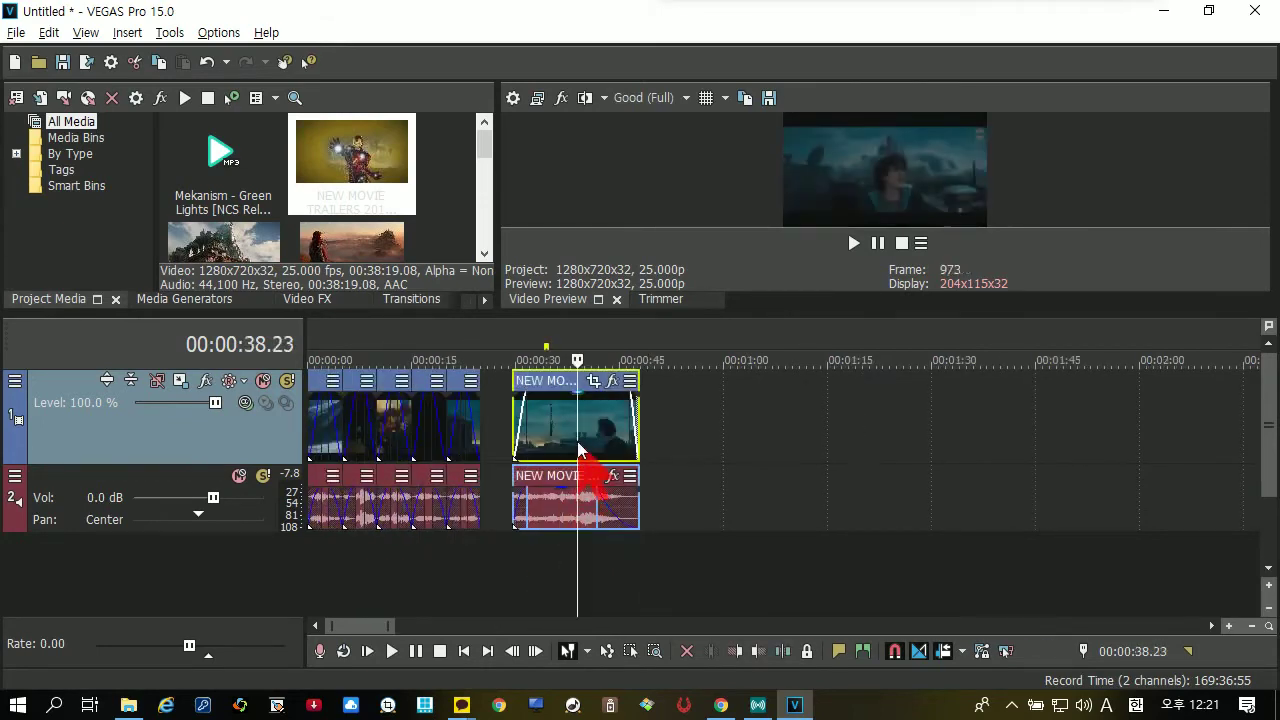
{"action": "key", "text": "Delete"}
{"action": "scroll", "coordinate": [586, 466], "scroll_direction": "up", "scroll_amount": 3}
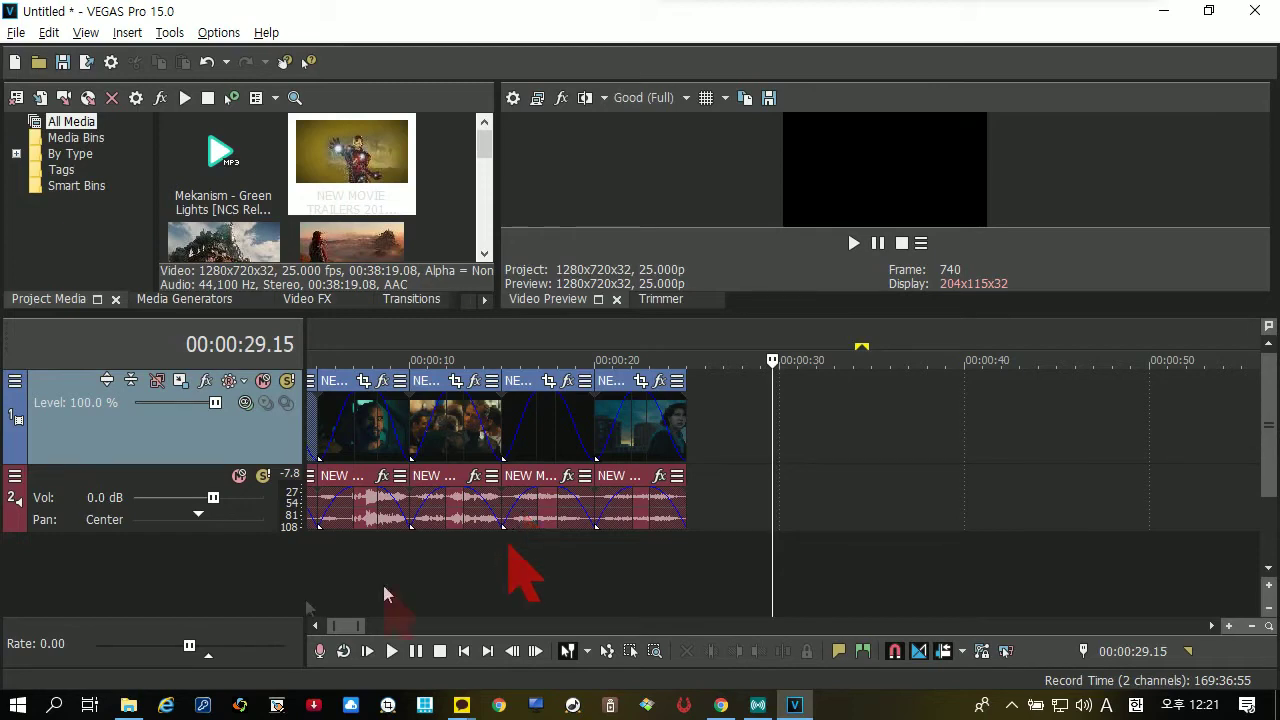
Step: Move the second clip and the clips after it earlier, overlapping the first clip by 2.01 seconds
{"action": "scroll", "coordinate": [320, 588], "scroll_direction": "down", "scroll_amount": 2}
{"action": "left_click", "coordinate": [328, 575]}
{"action": "scroll", "coordinate": [328, 569], "scroll_direction": "up", "scroll_amount": 4}
{"action": "scroll", "coordinate": [328, 569], "scroll_direction": "up", "scroll_amount": 2}
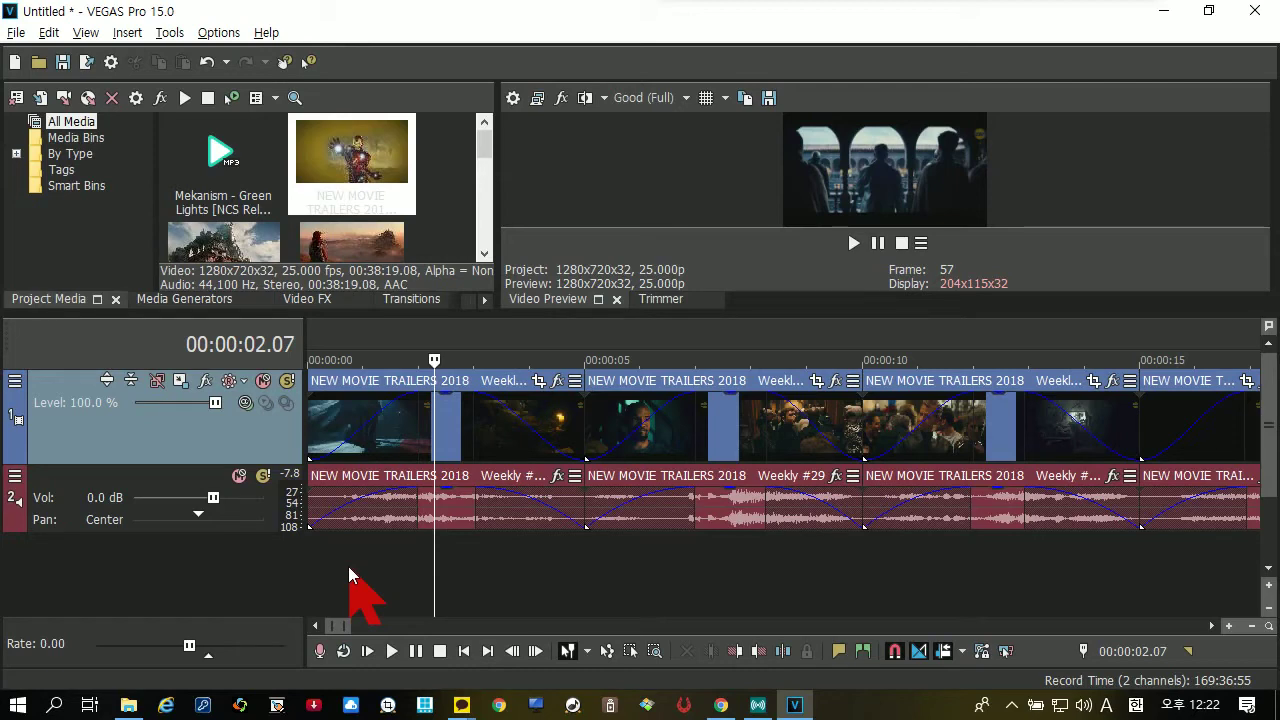
{"action": "scroll", "coordinate": [418, 566], "scroll_direction": "down", "scroll_amount": 1}
{"action": "scroll", "coordinate": [419, 563], "scroll_direction": "up", "scroll_amount": 1}
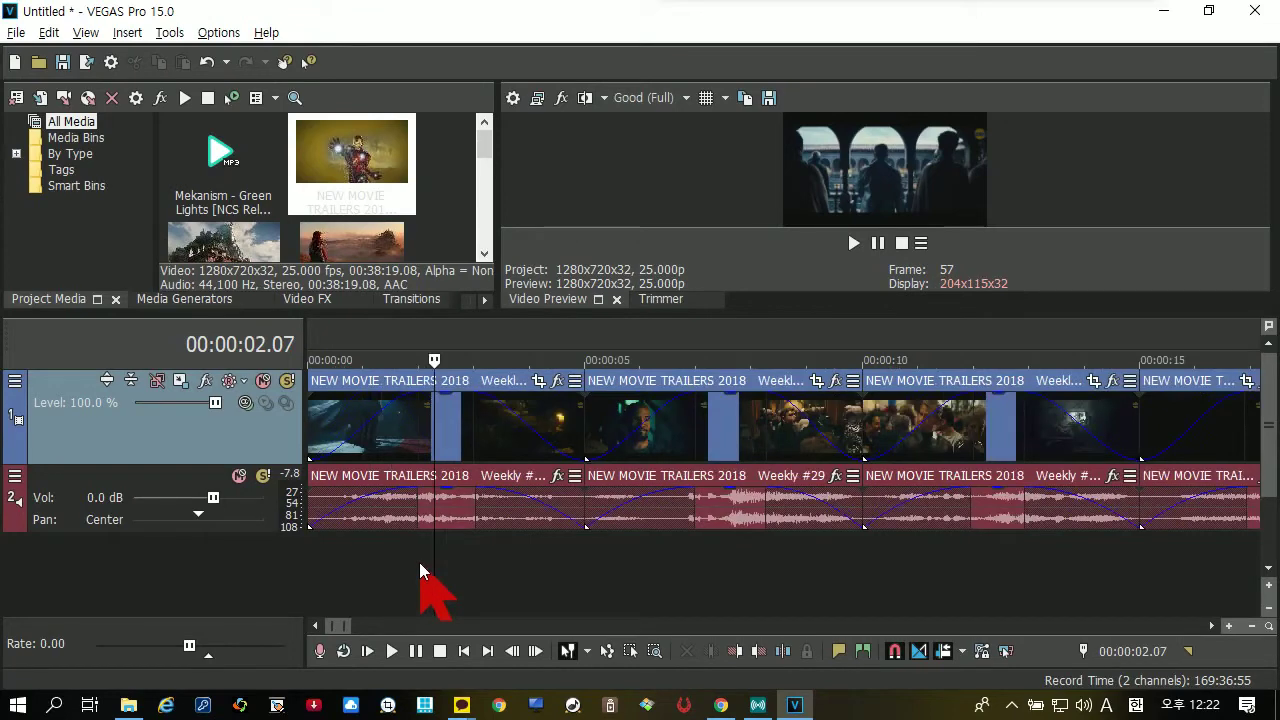
{"action": "scroll", "coordinate": [460, 562], "scroll_direction": "down", "scroll_amount": 1}
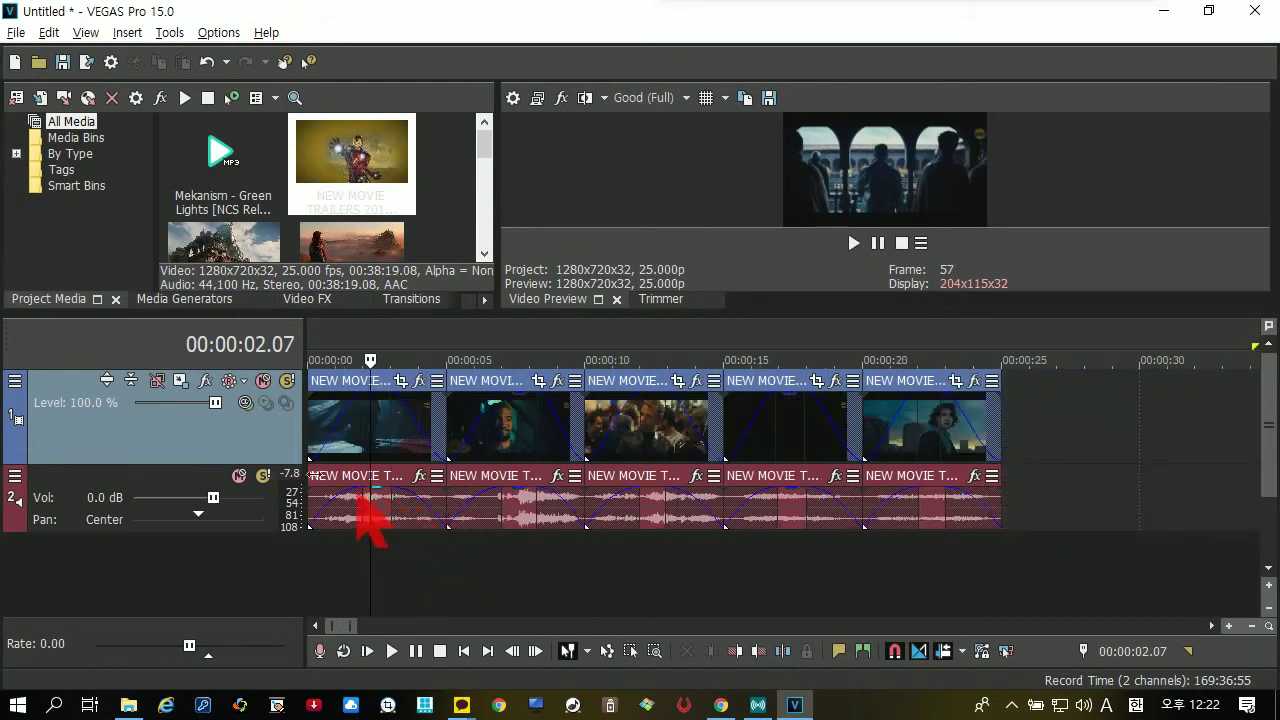
{"action": "left_click_drag", "start_coordinate": [197, 465], "coordinate": [198, 440]}
{"action": "left_click", "coordinate": [530, 421]}
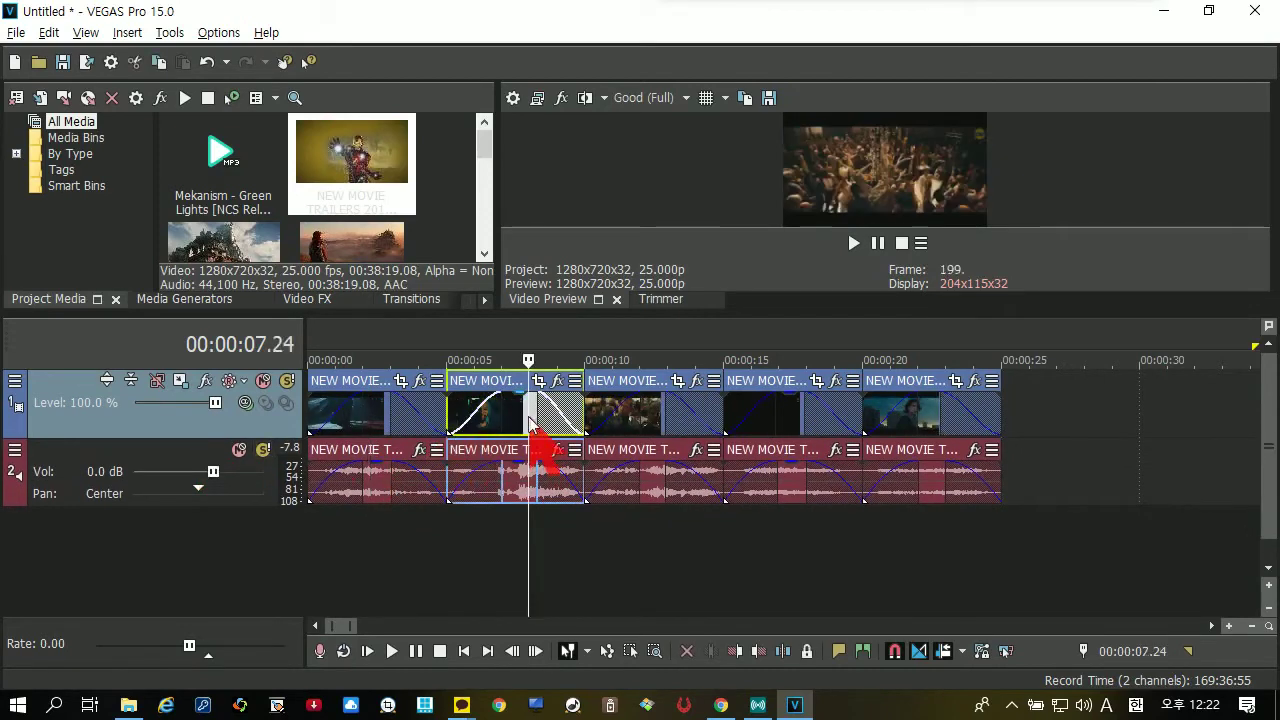
{"action": "left_click_drag", "start_coordinate": [519, 420], "coordinate": [451, 428]}
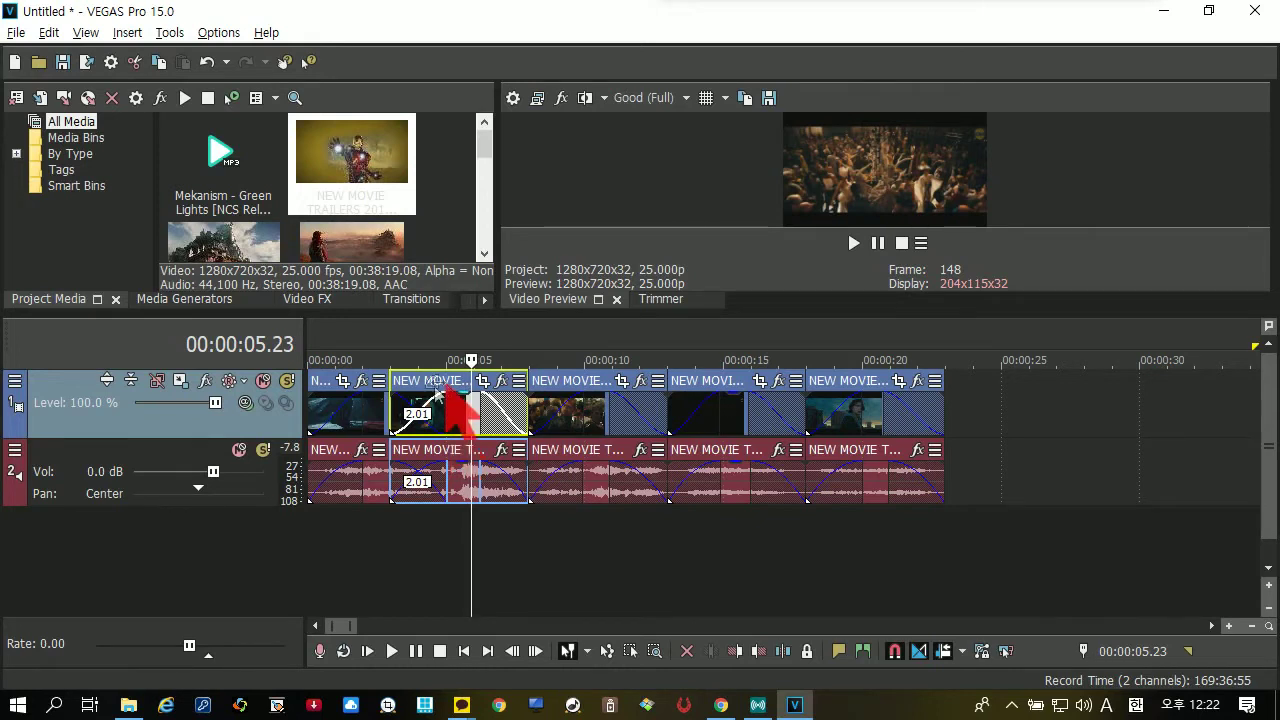
Step: Place the playhead at 00:00:02.24, where the first two clips begin to overlap, and enlarge the video preview
{"action": "left_click_drag", "start_coordinate": [164, 438], "coordinate": [165, 462]}
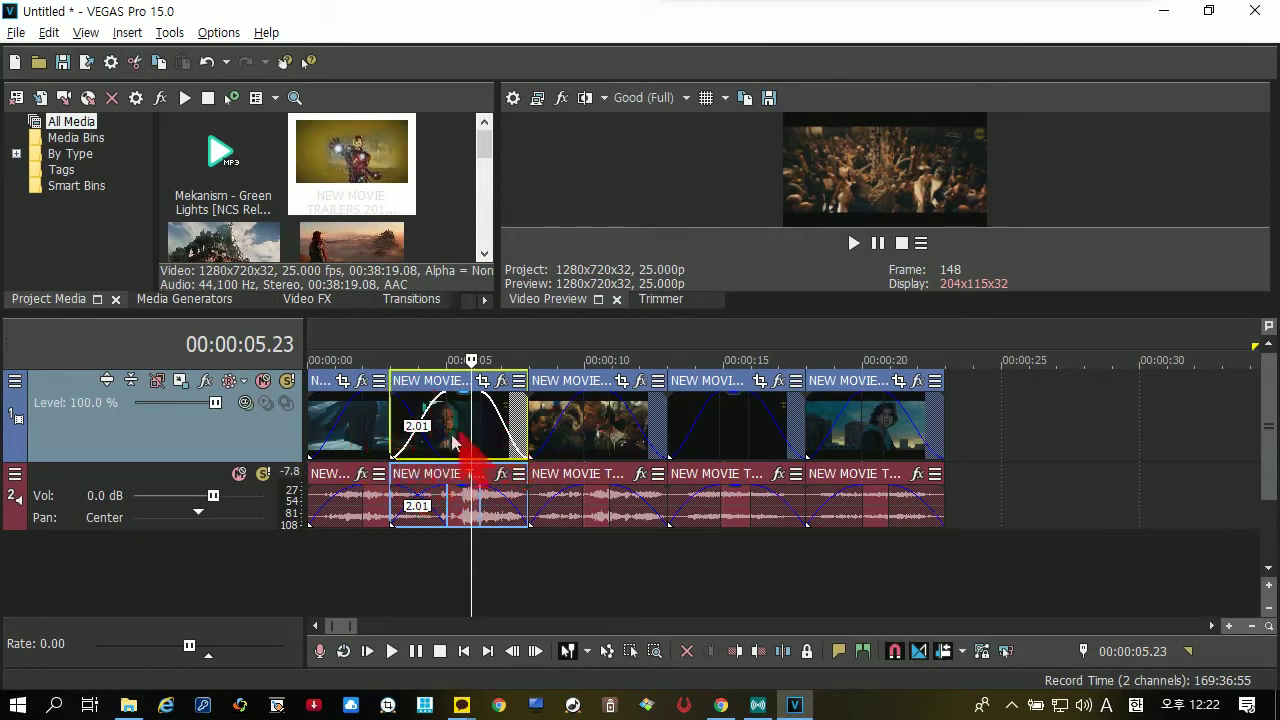
{"action": "left_click", "coordinate": [393, 360]}
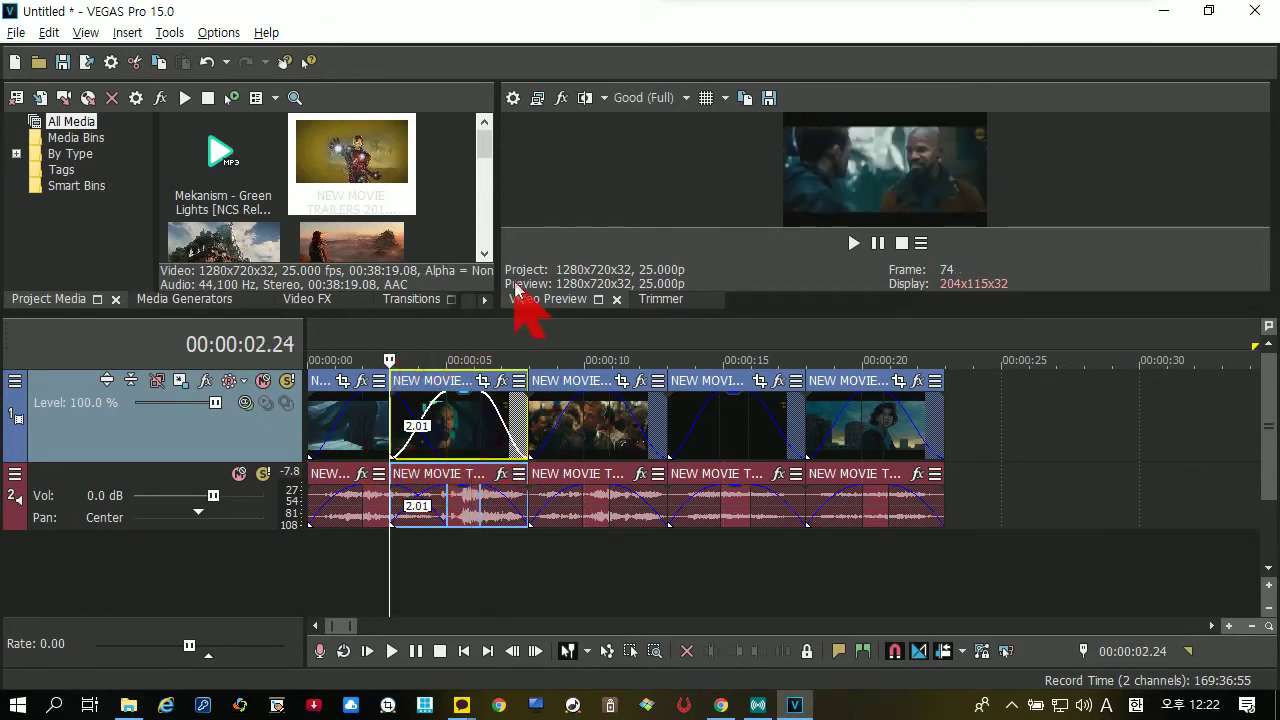
{"action": "left_click_drag", "start_coordinate": [514, 317], "coordinate": [392, 500]}
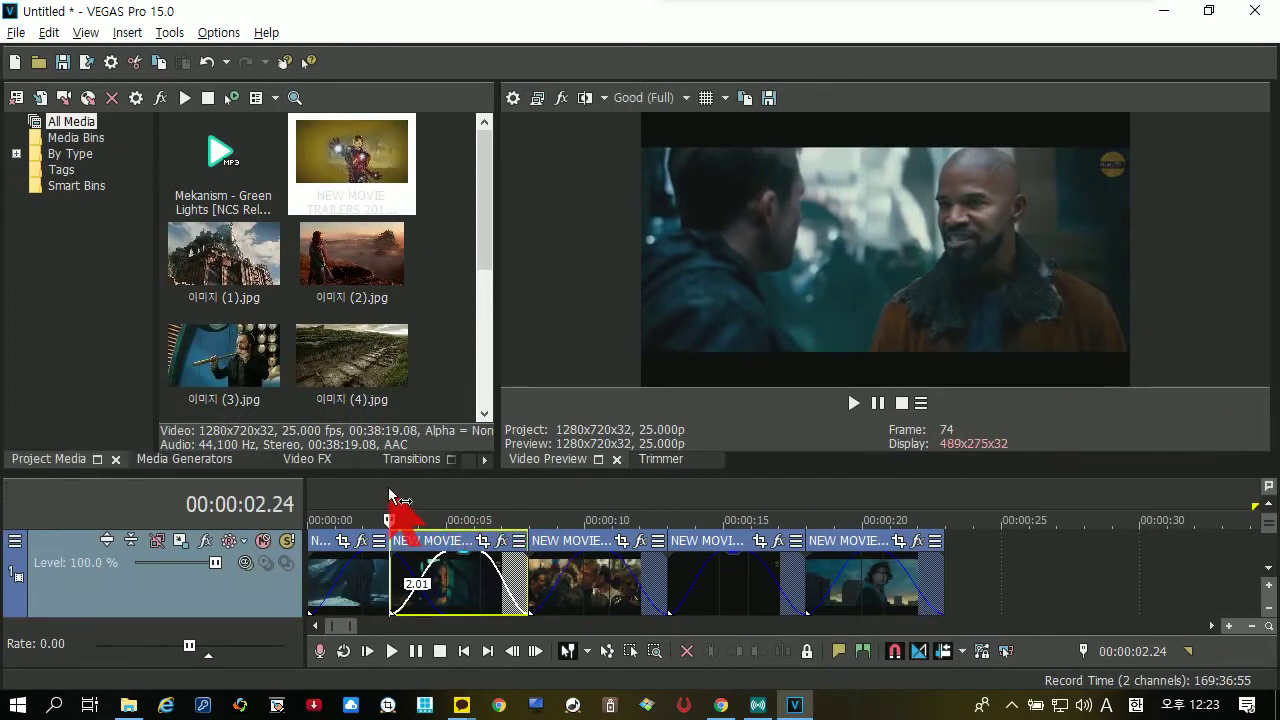
Step: Play the overlap between the first and second clips twice from 00:00:02.24
{"action": "key", "text": "space"}
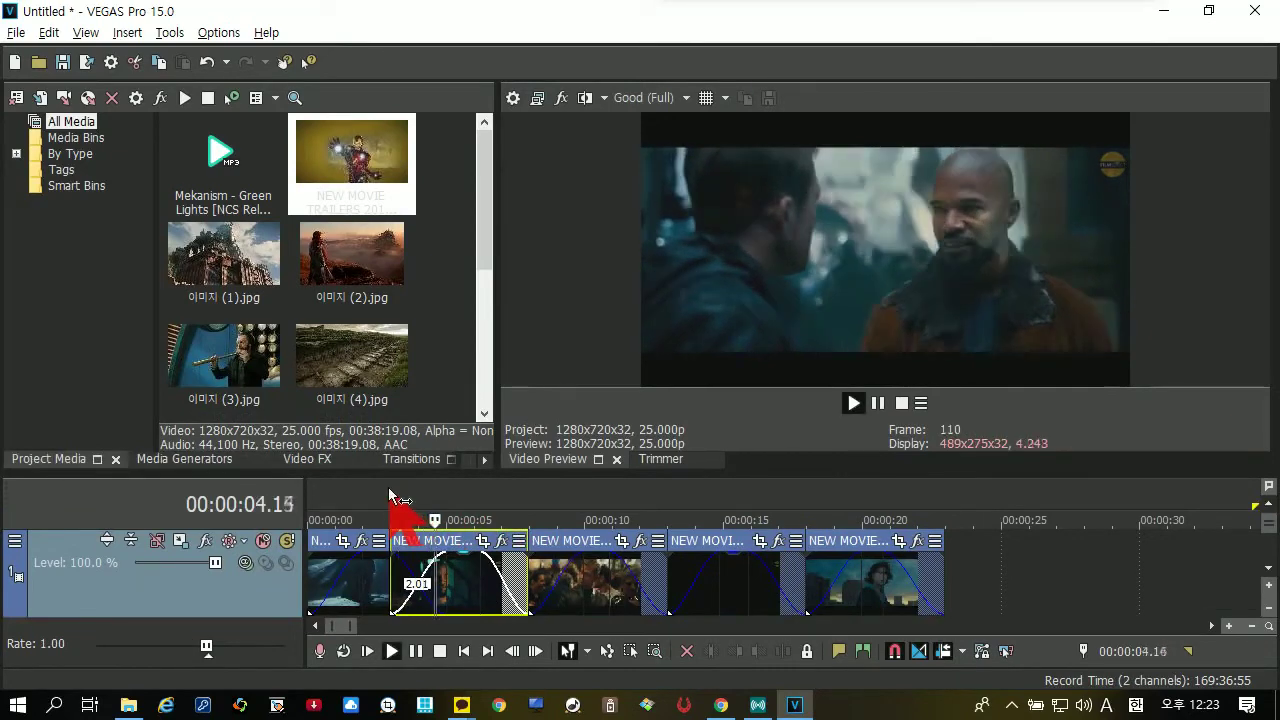
{"action": "key", "text": "space"}
{"action": "key", "text": "space"}
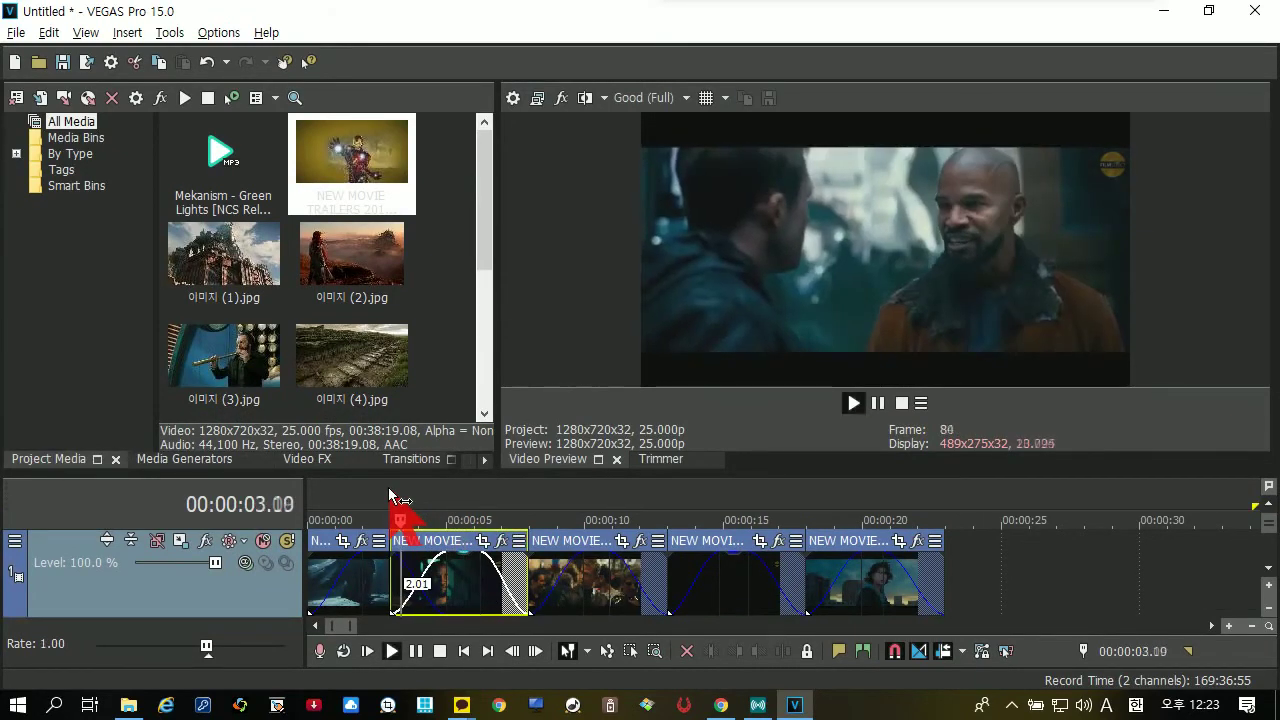
{"action": "key", "text": "space"}
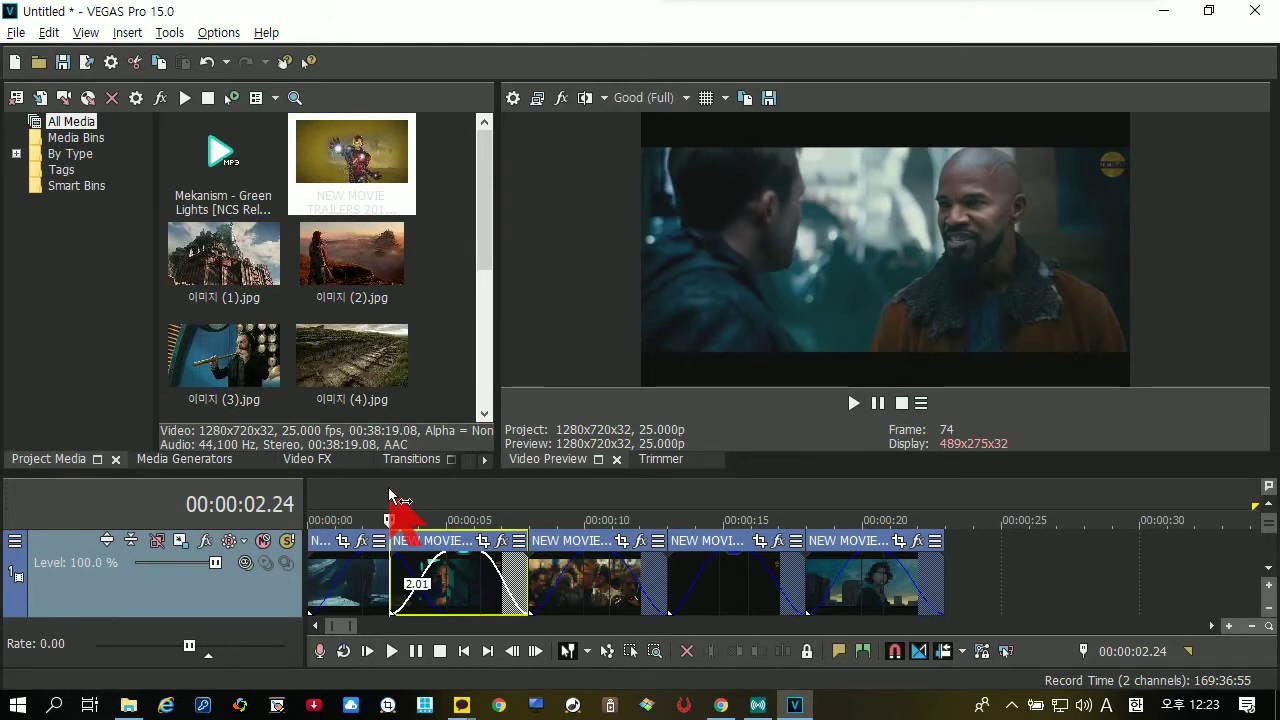
Step: Set the video preview quality to Good at Half resolution
{"action": "left_click", "coordinate": [612, 98]}
{"action": "left_click", "coordinate": [615, 118]}
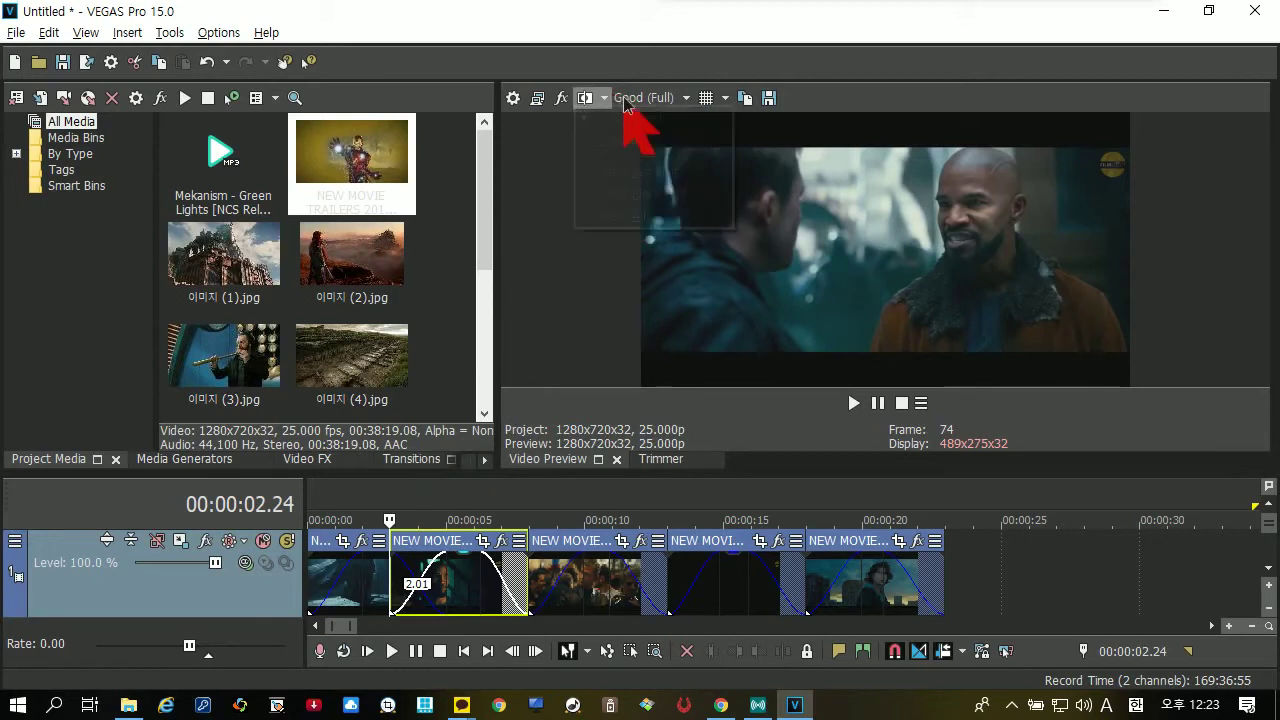
{"action": "left_click", "coordinate": [683, 100]}
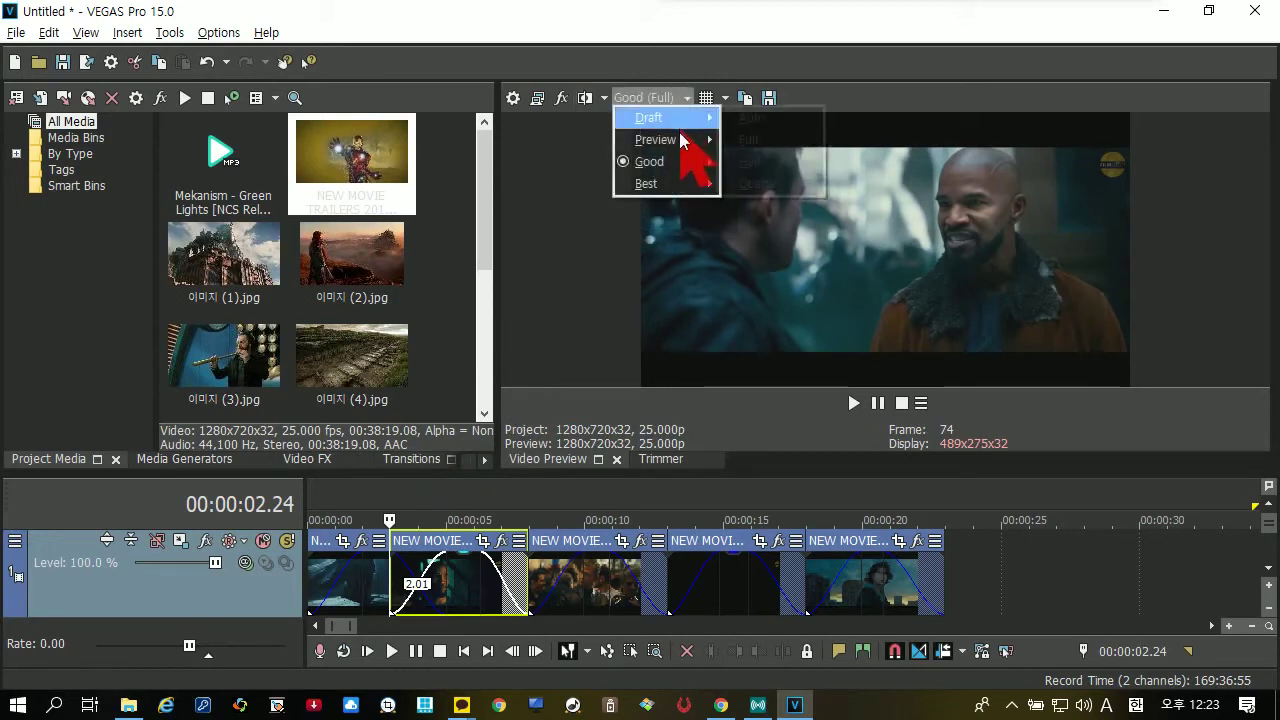
{"action": "mouse_move", "coordinate": [690, 162]}
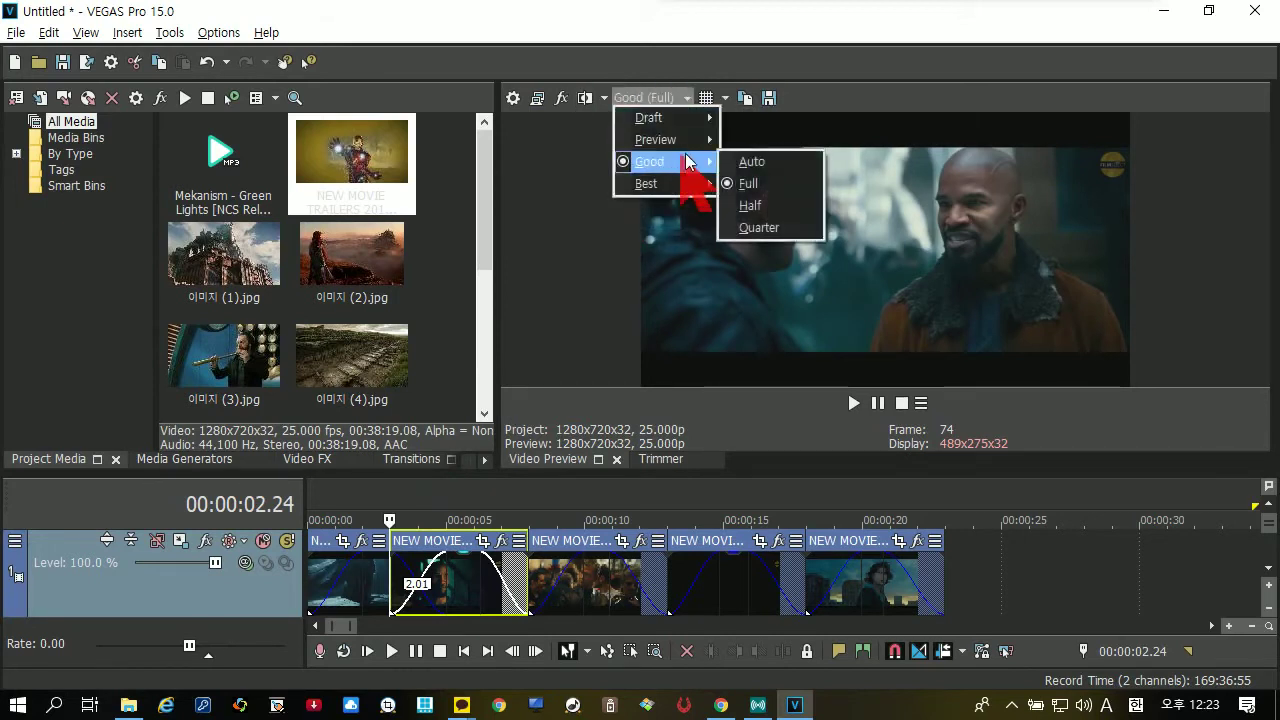
{"action": "left_click", "coordinate": [743, 205]}
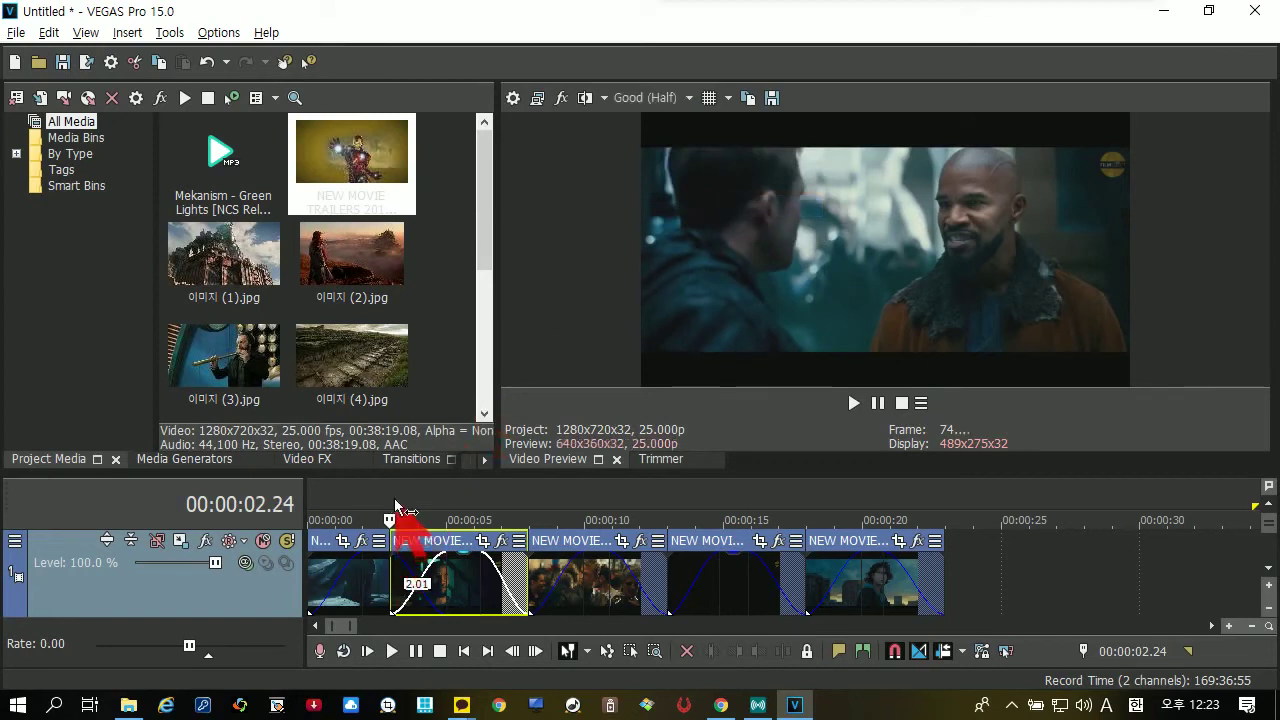
Step: Play the overlap between the first two clips from 00:00:02.24 at the reduced preview quality
{"action": "key", "text": "space"}
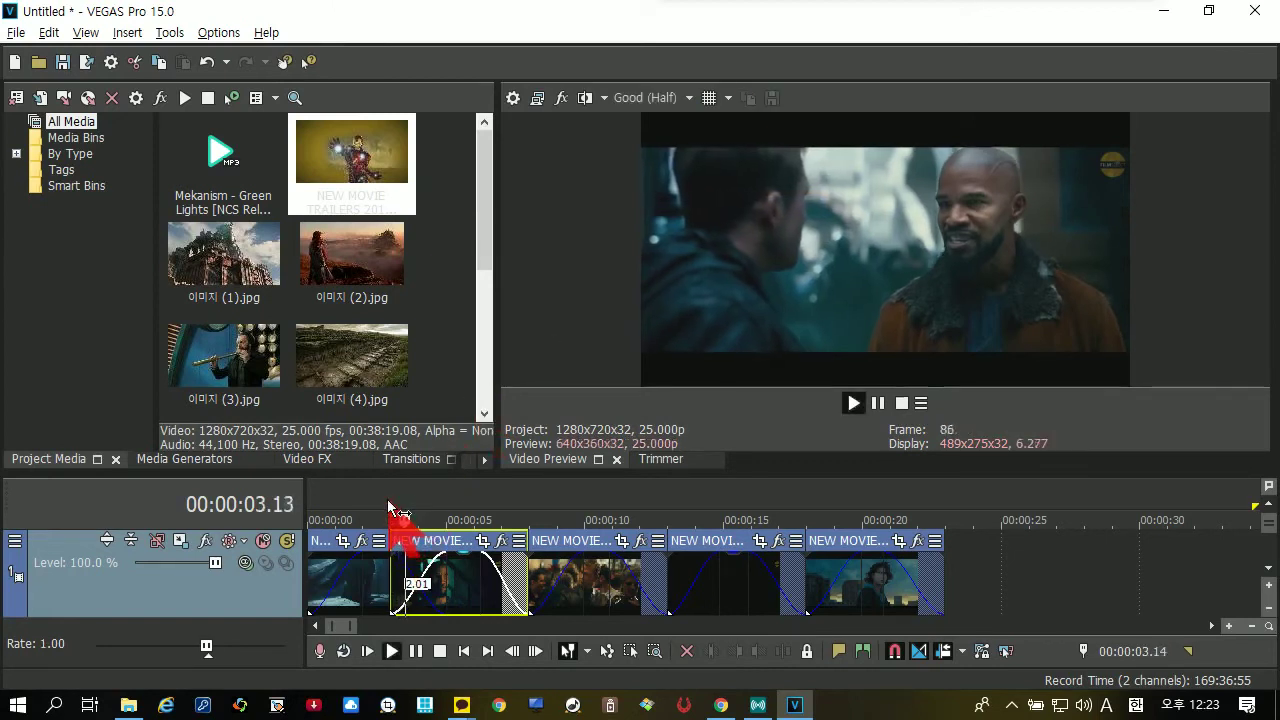
{"action": "key", "text": "space"}
{"action": "key", "text": "space"}
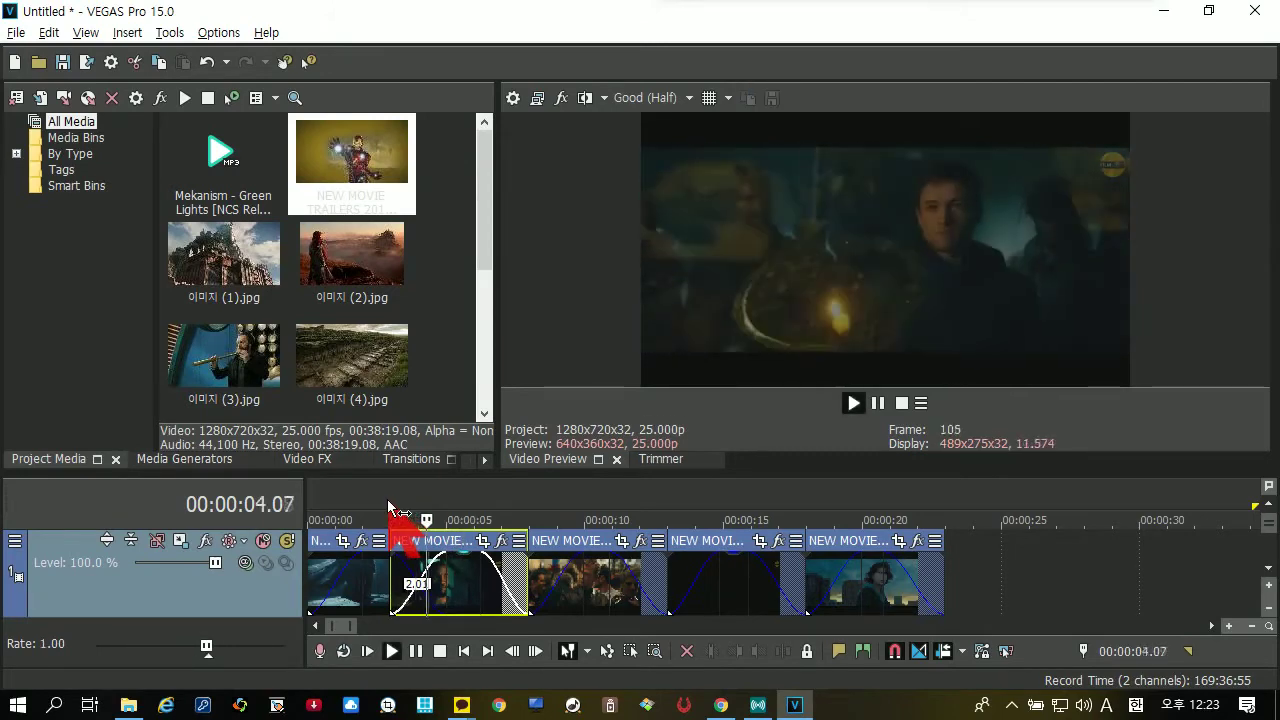
{"action": "key", "text": "space"}
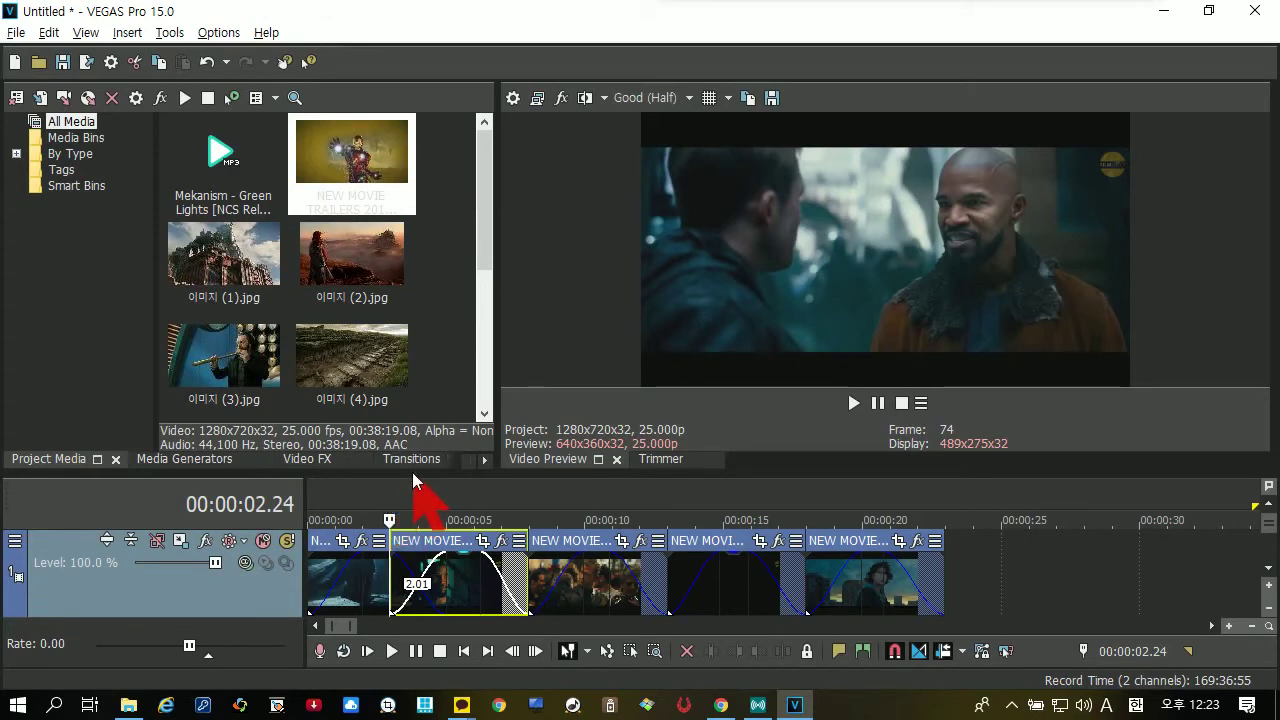
Step: Enlarge the timeline area and move the third clip and those after it earlier, overlapping the second clip by 2.00 seconds
{"action": "left_click_drag", "start_coordinate": [412, 472], "coordinate": [411, 320]}
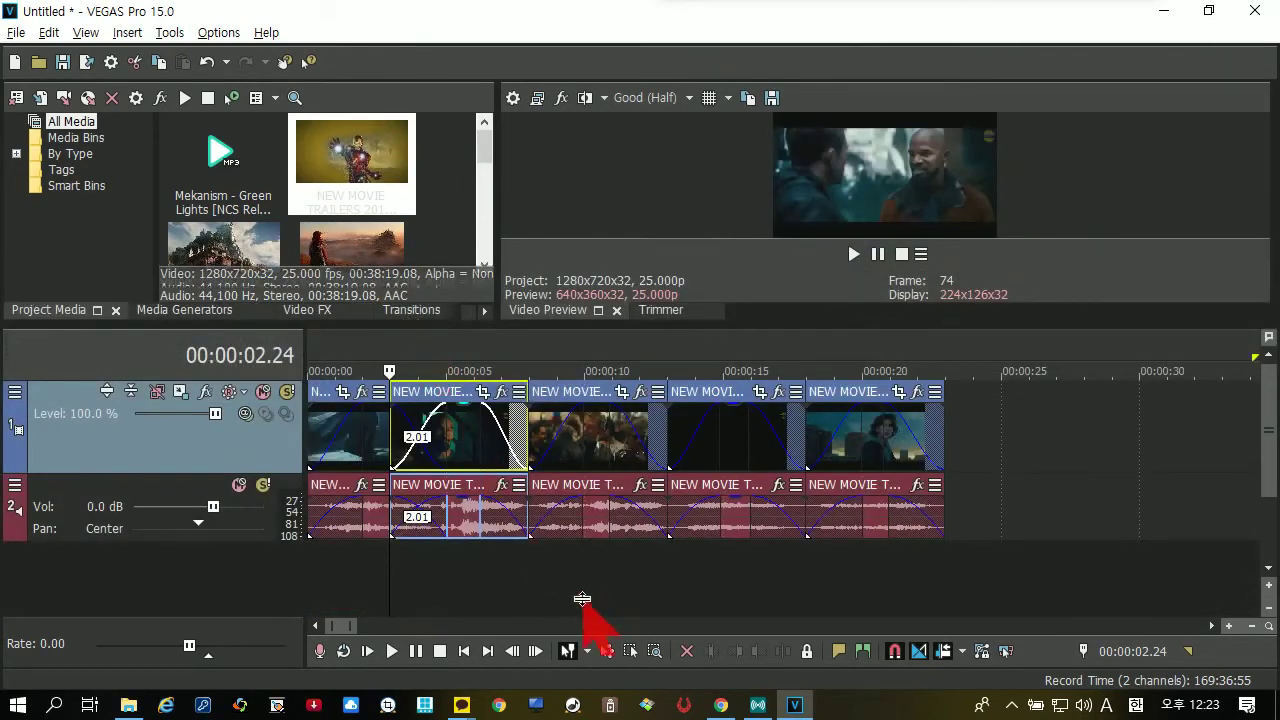
{"action": "scroll", "coordinate": [628, 585], "scroll_direction": "up", "scroll_amount": 3}
{"action": "scroll", "coordinate": [631, 574], "scroll_direction": "up", "scroll_amount": 1}
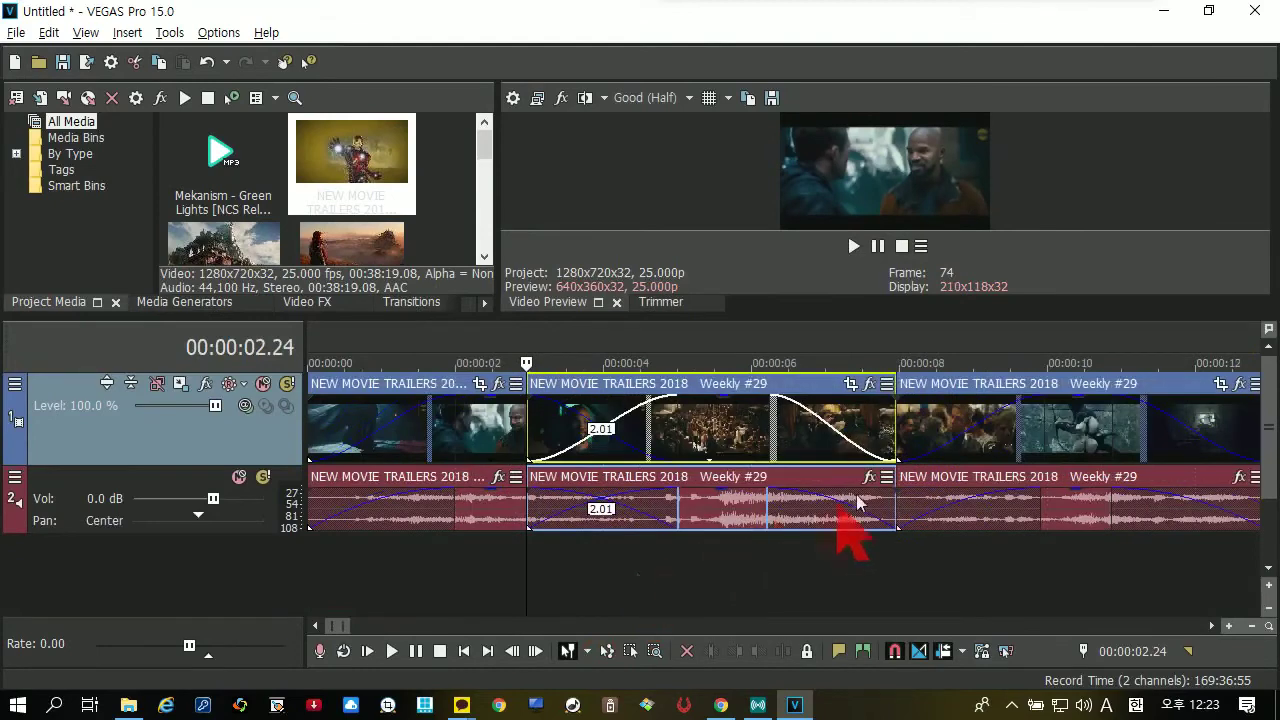
{"action": "left_click", "coordinate": [733, 440]}
{"action": "scroll", "coordinate": [586, 460], "scroll_direction": "down", "scroll_amount": 3}
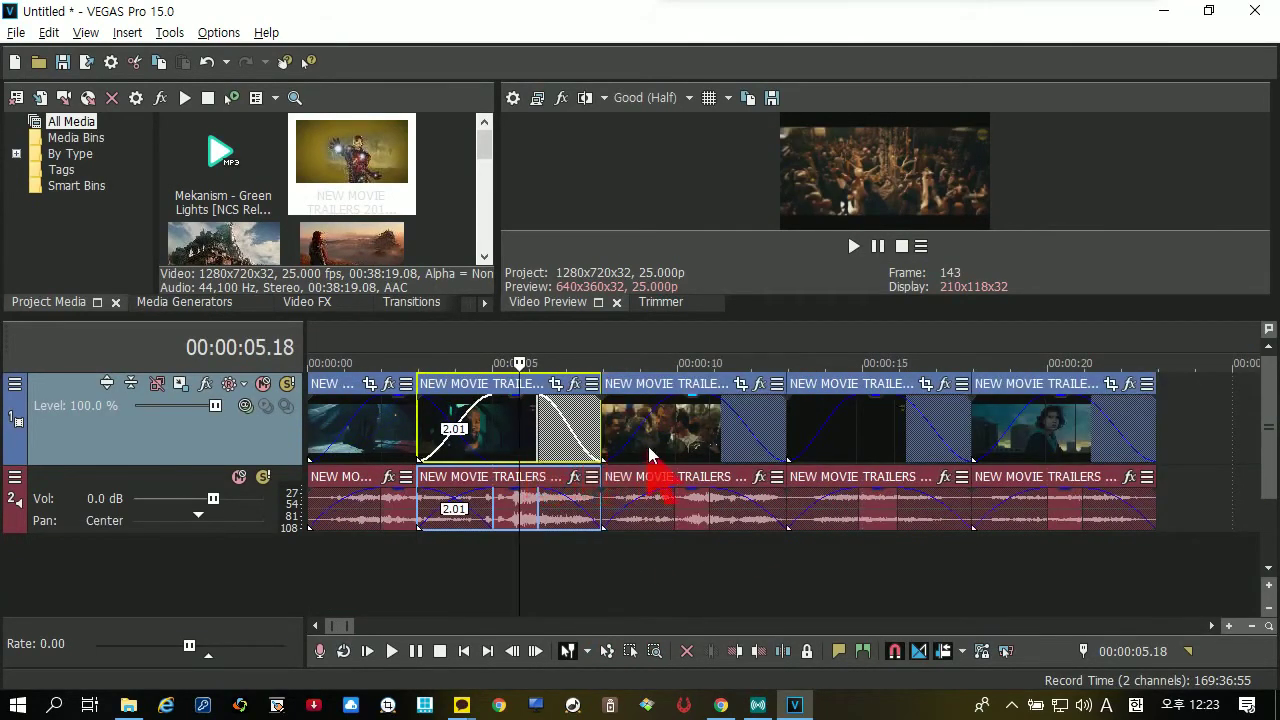
{"action": "left_click_drag", "start_coordinate": [703, 447], "coordinate": [620, 447]}
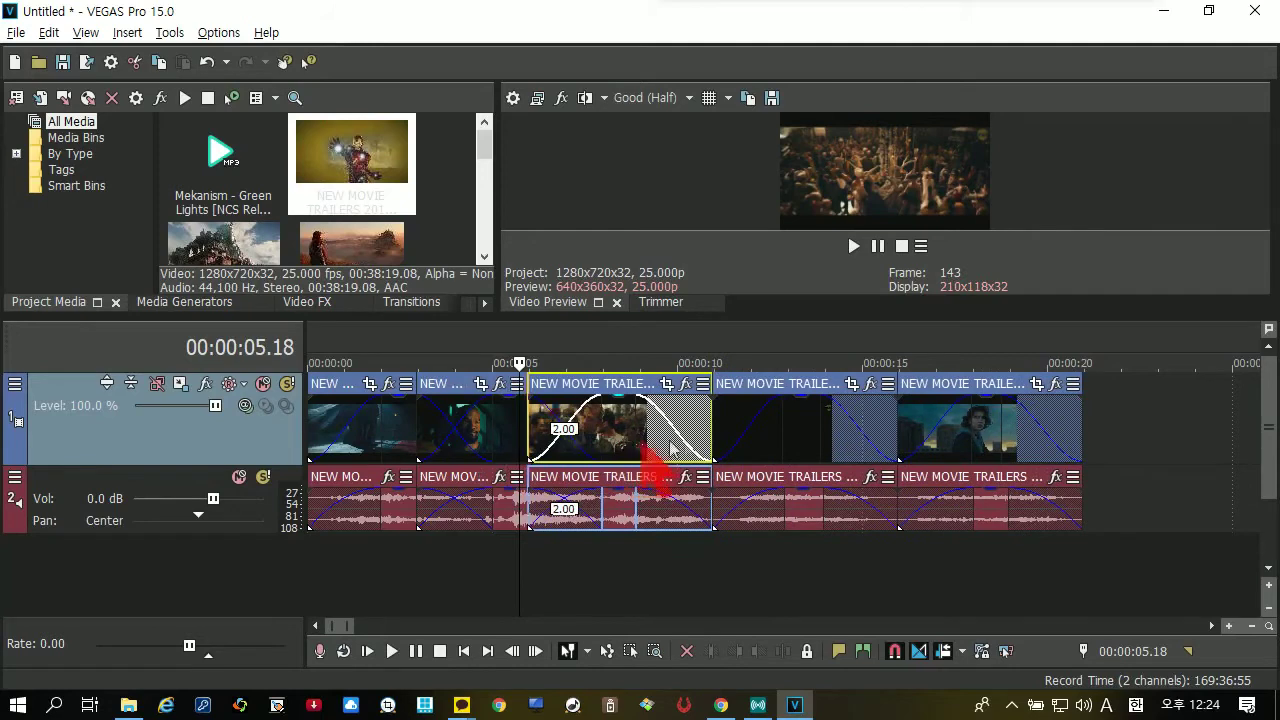
Step: Move the fourth and fifth clips earlier so each overlaps the clip before it by 2.00 seconds
{"action": "left_click", "coordinate": [807, 451]}
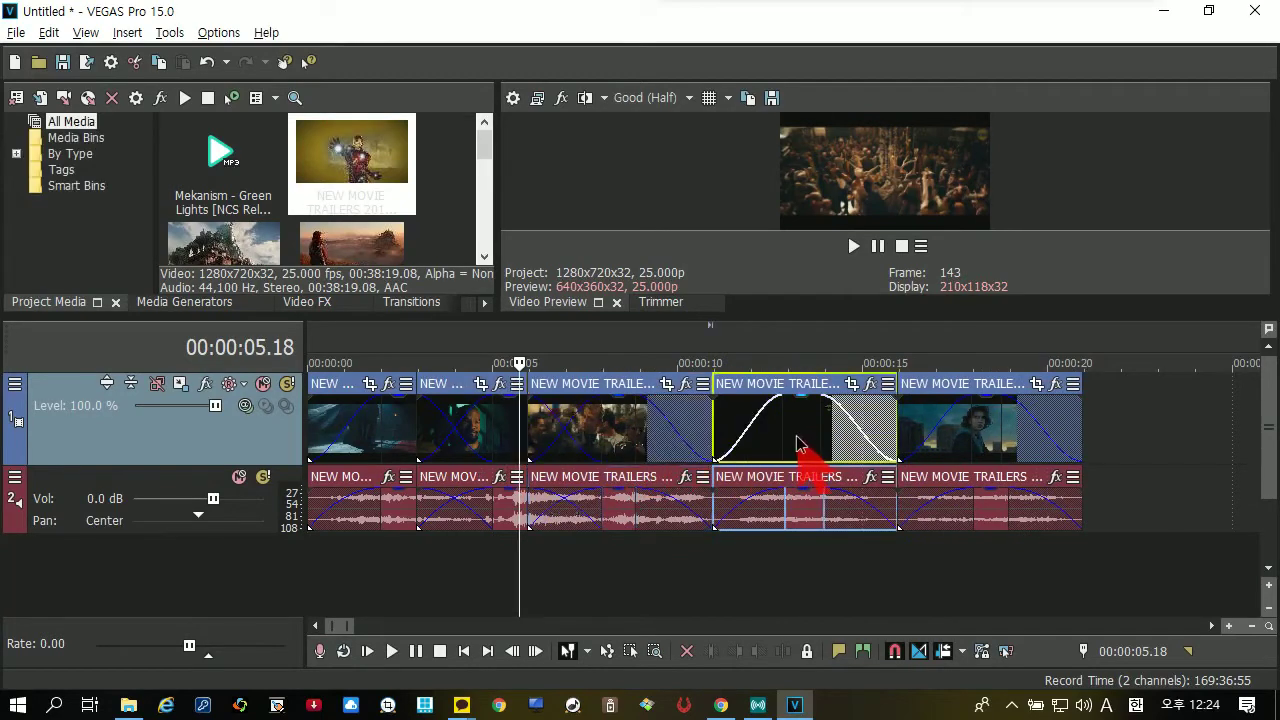
{"action": "left_click_drag", "start_coordinate": [786, 451], "coordinate": [731, 443]}
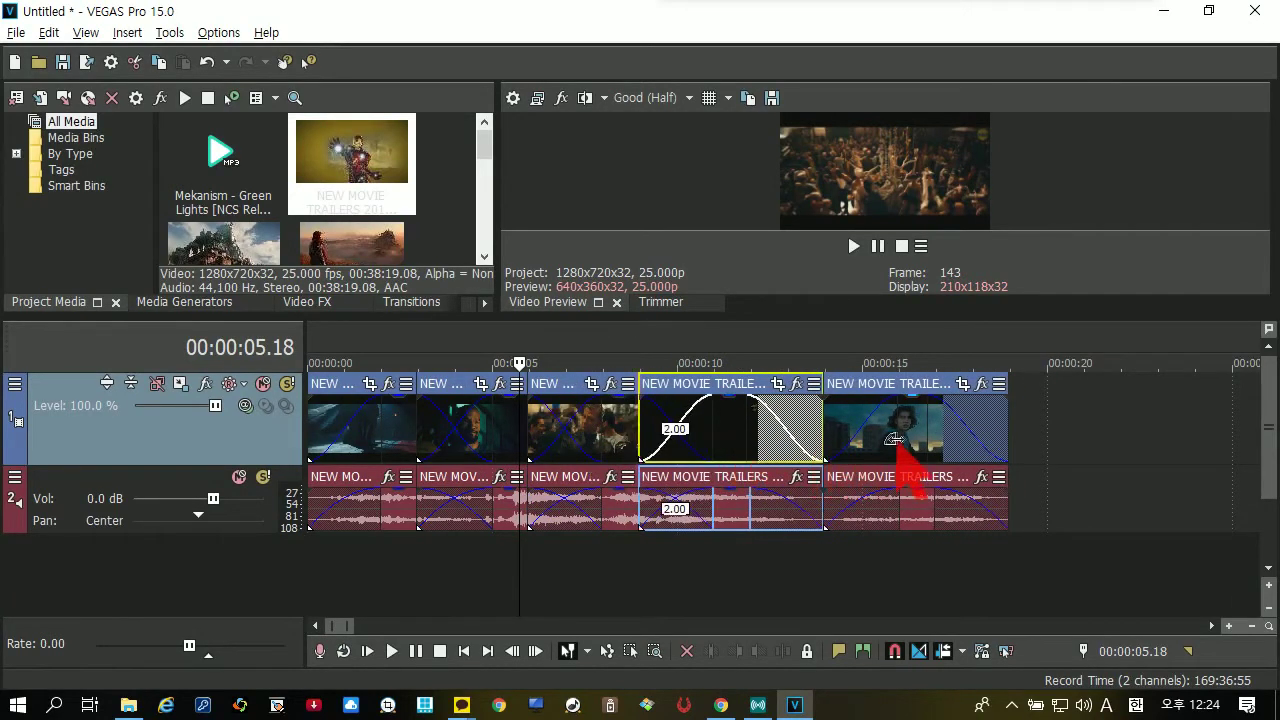
{"action": "left_click_drag", "start_coordinate": [895, 443], "coordinate": [834, 447]}
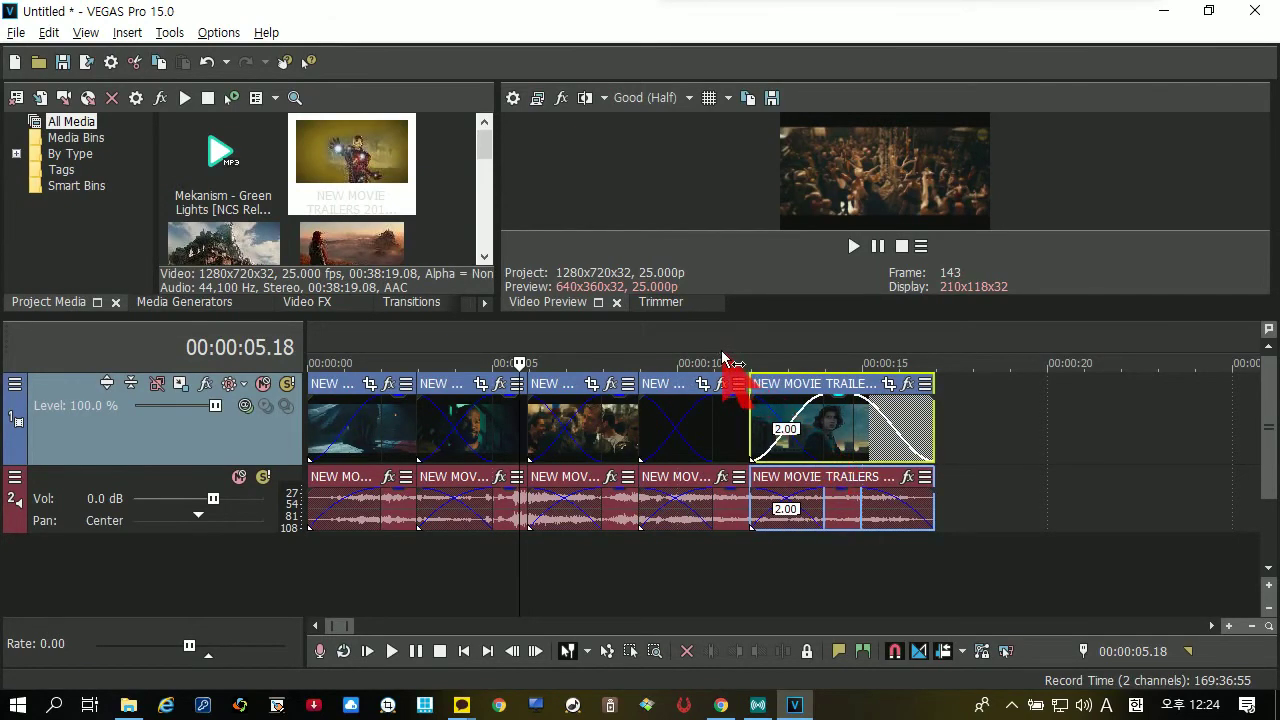
Step: View the video preview full screen, return to the editing layout and slightly enlarge the preview area
{"action": "left_click", "coordinate": [538, 99]}
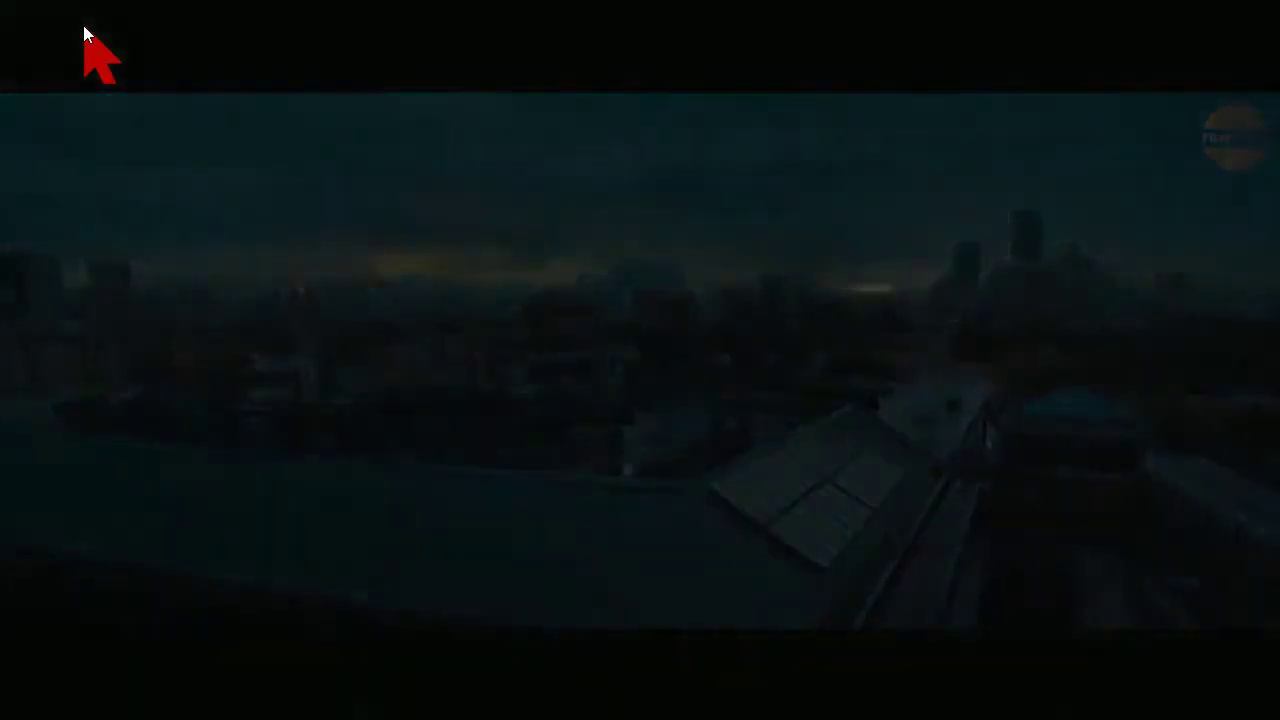
{"action": "key", "text": "Escape"}
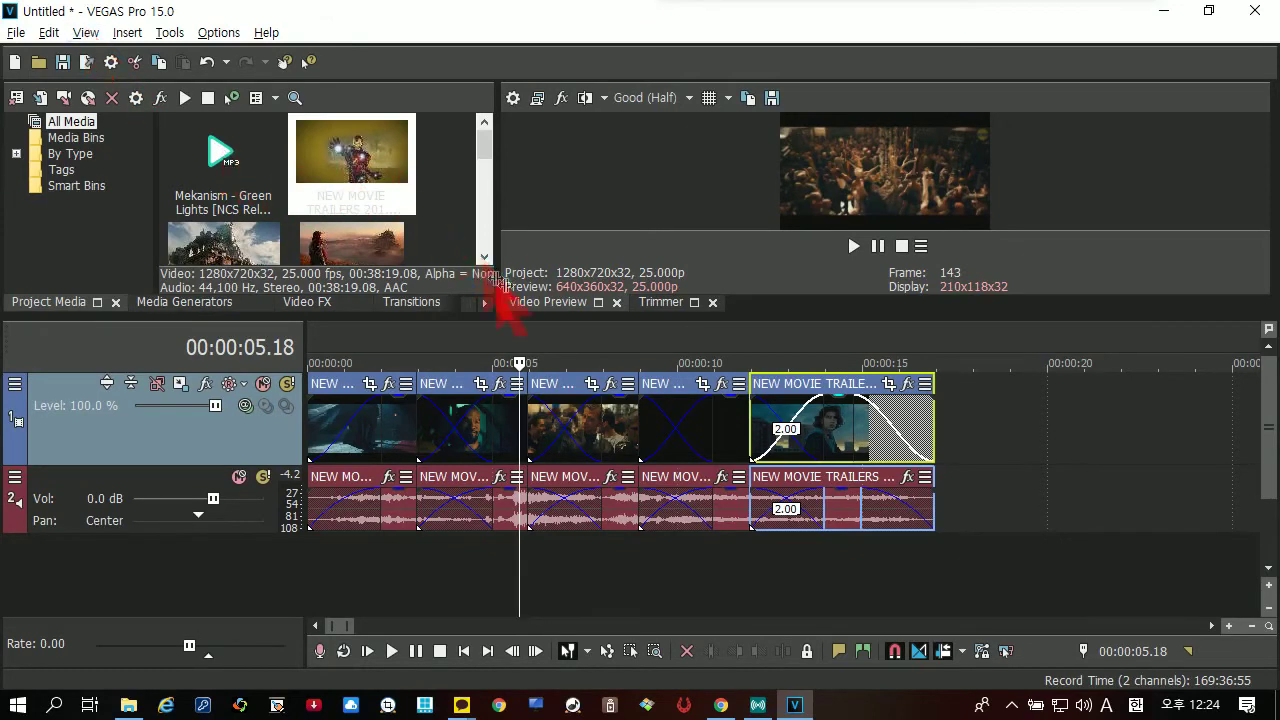
{"action": "left_click_drag", "start_coordinate": [508, 318], "coordinate": [509, 355]}
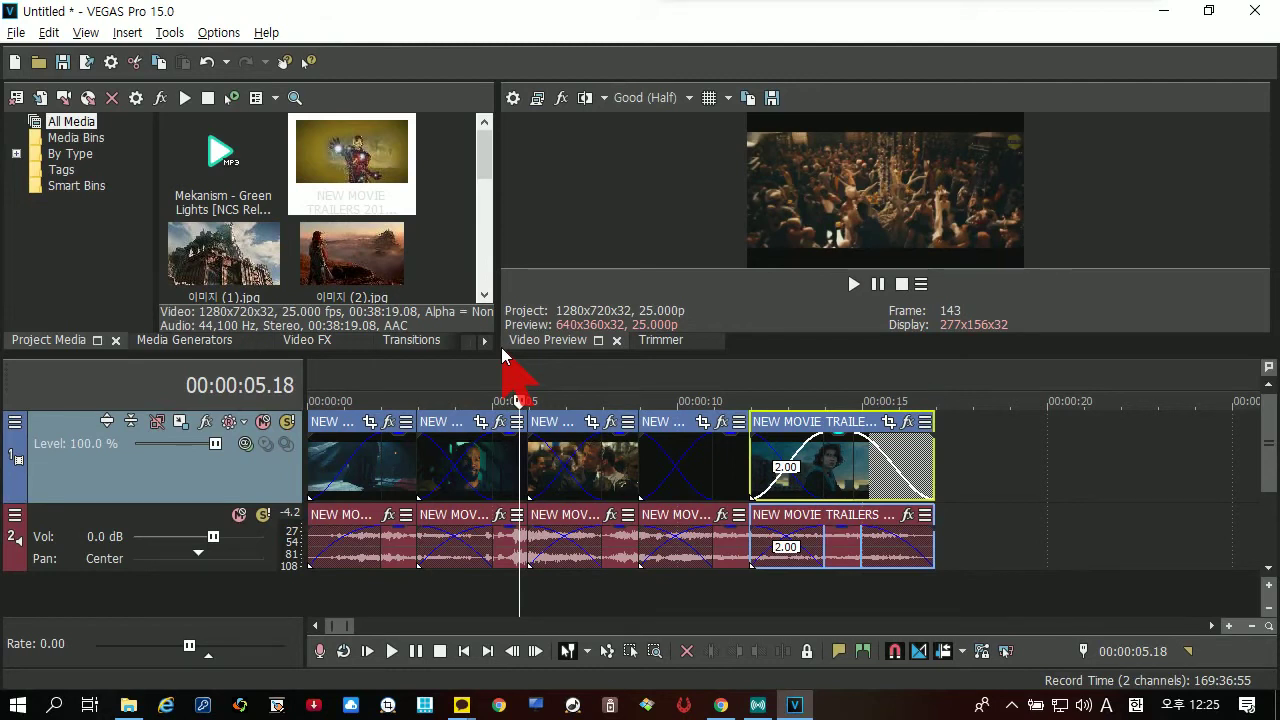
{"action": "left_click", "coordinate": [27, 338]}
{"action": "left_click", "coordinate": [27, 344]}
{"action": "left_click", "coordinate": [27, 342]}
{"action": "left_click", "coordinate": [28, 343]}
{"action": "left_click", "coordinate": [29, 343]}
{"action": "left_click", "coordinate": [30, 343]}
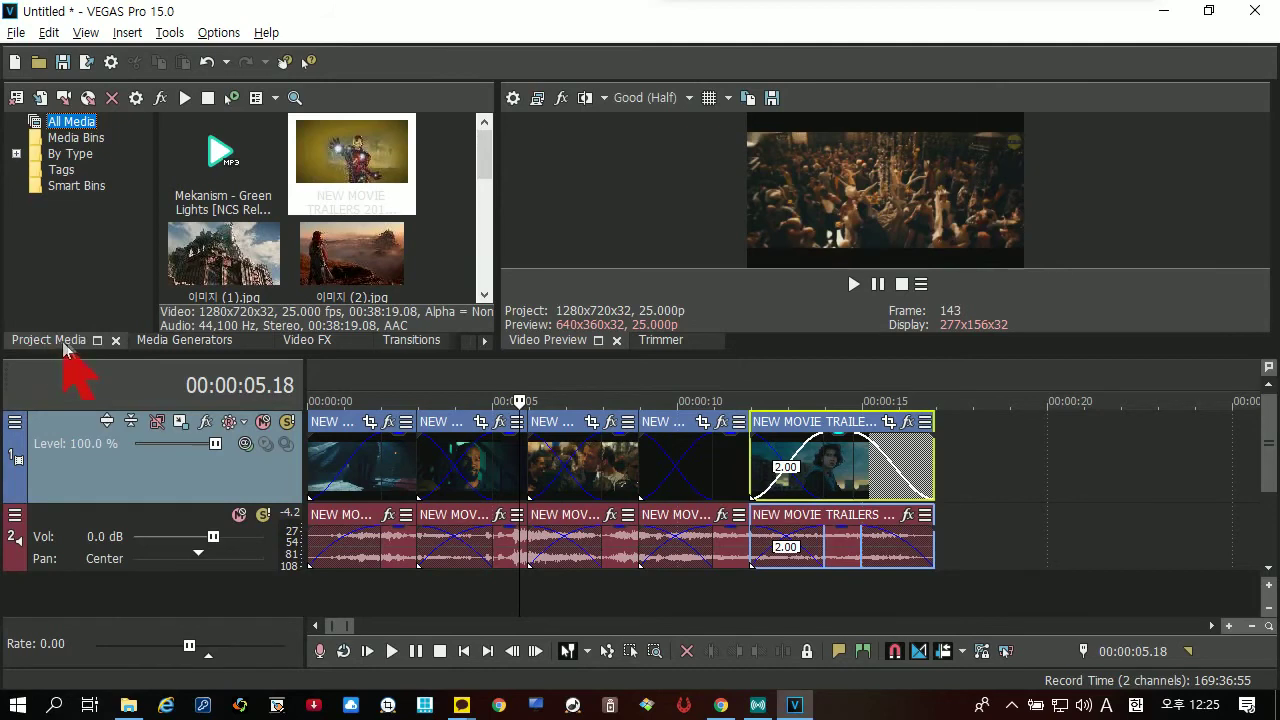
Step: Open the Transitions library and resize its area so both the transition list and the presets have room
{"action": "left_click", "coordinate": [192, 345]}
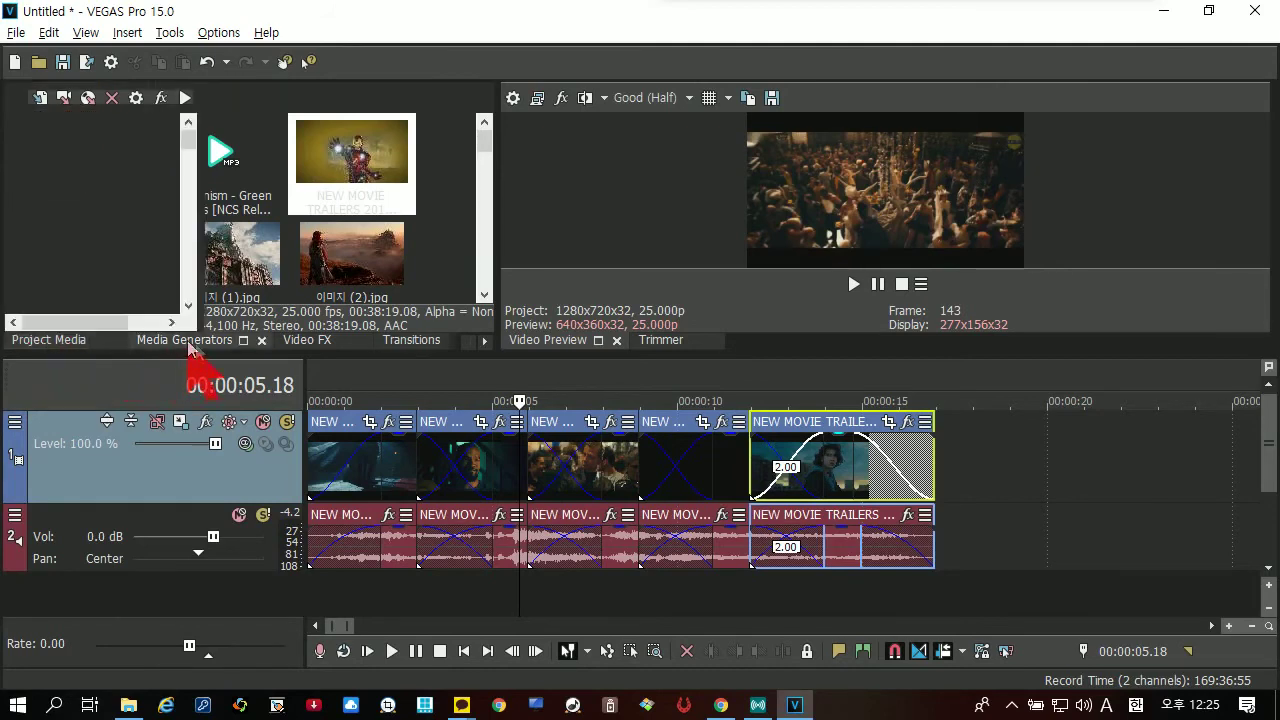
{"action": "left_click", "coordinate": [413, 343]}
{"action": "left_click", "coordinate": [388, 336]}
{"action": "left_click_drag", "start_coordinate": [495, 246], "coordinate": [524, 240]}
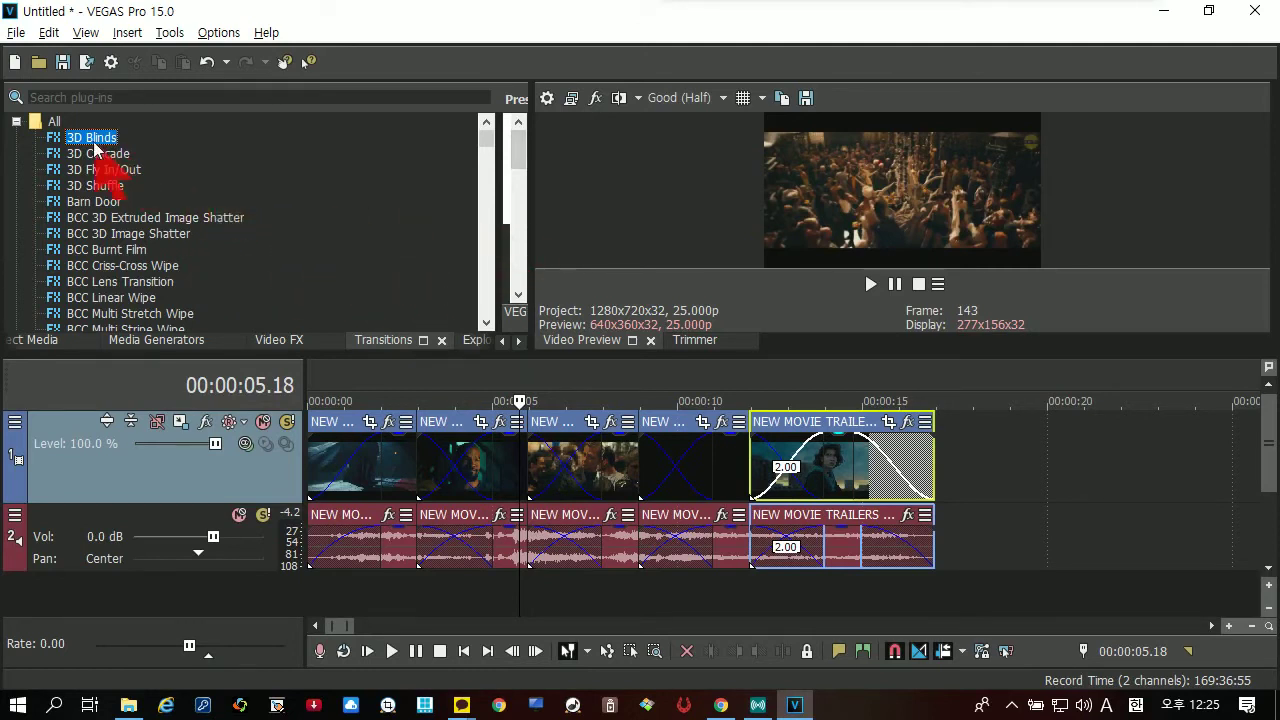
{"action": "left_click_drag", "start_coordinate": [530, 239], "coordinate": [757, 240]}
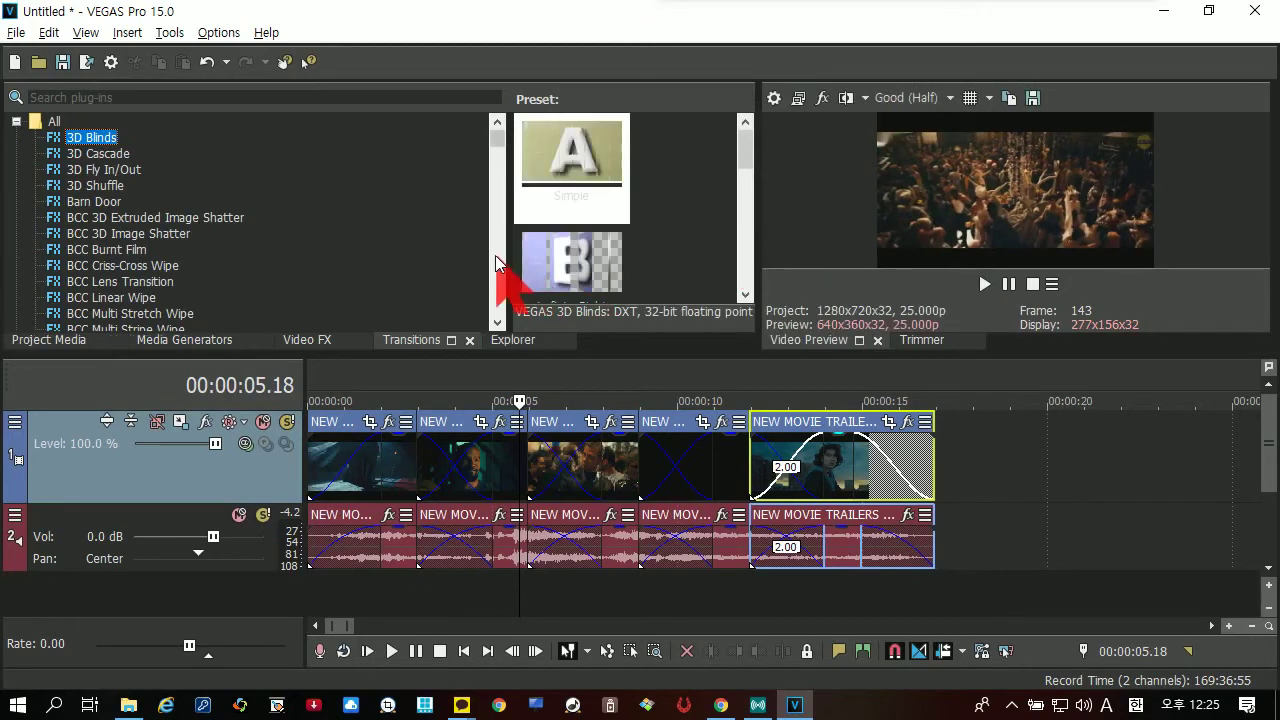
{"action": "left_click_drag", "start_coordinate": [495, 255], "coordinate": [322, 240]}
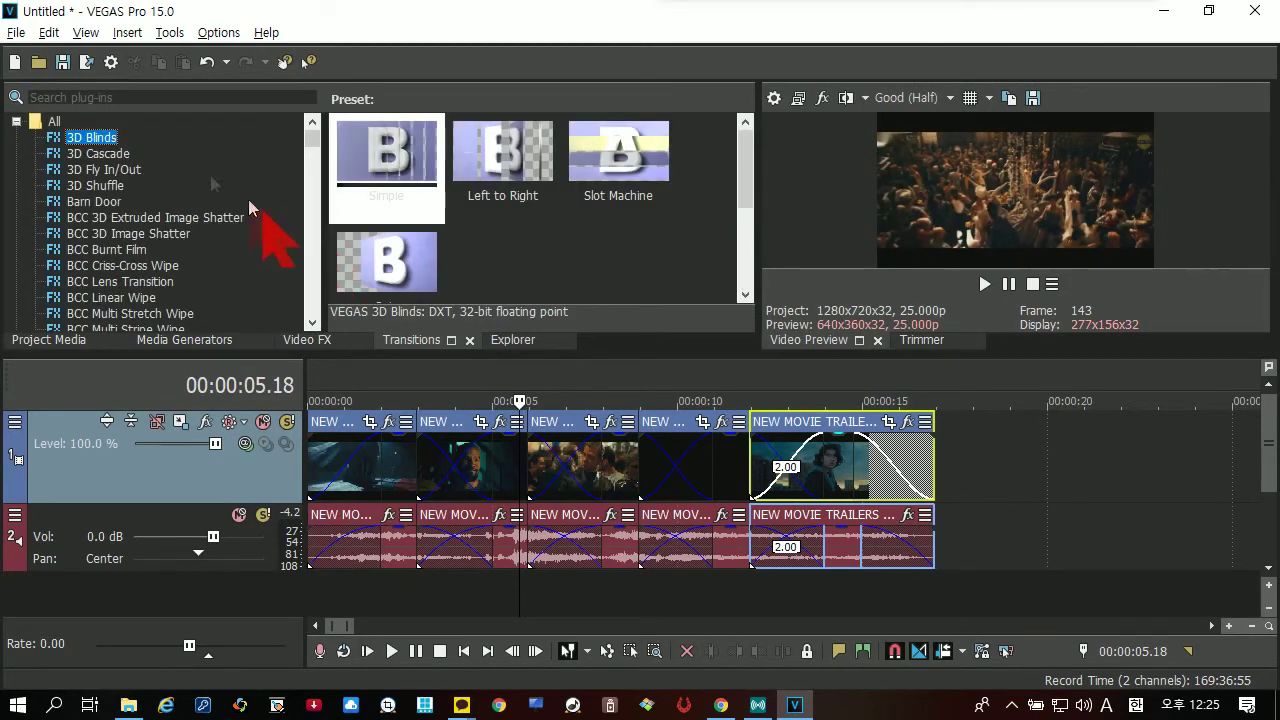
Step: Examine the presets of the 3D Cascade and 3D Blinds transitions, giving the library more height
{"action": "left_click", "coordinate": [100, 155]}
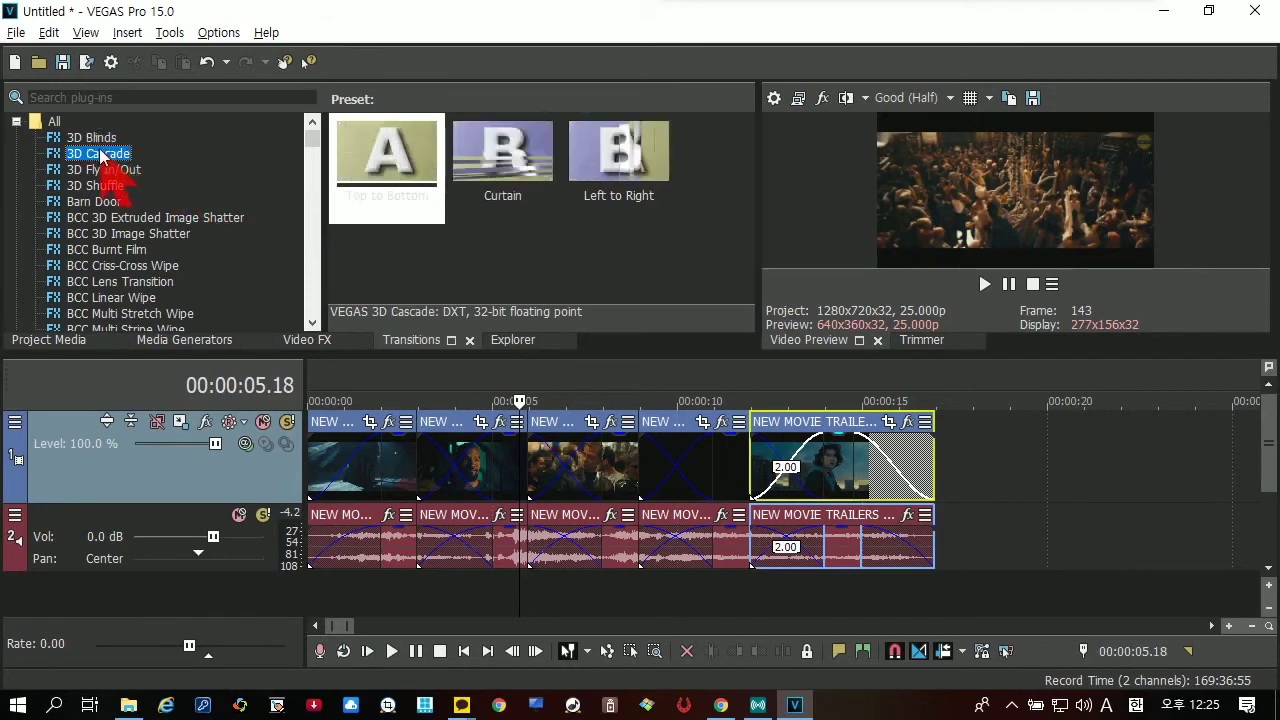
{"action": "left_click", "coordinate": [97, 140]}
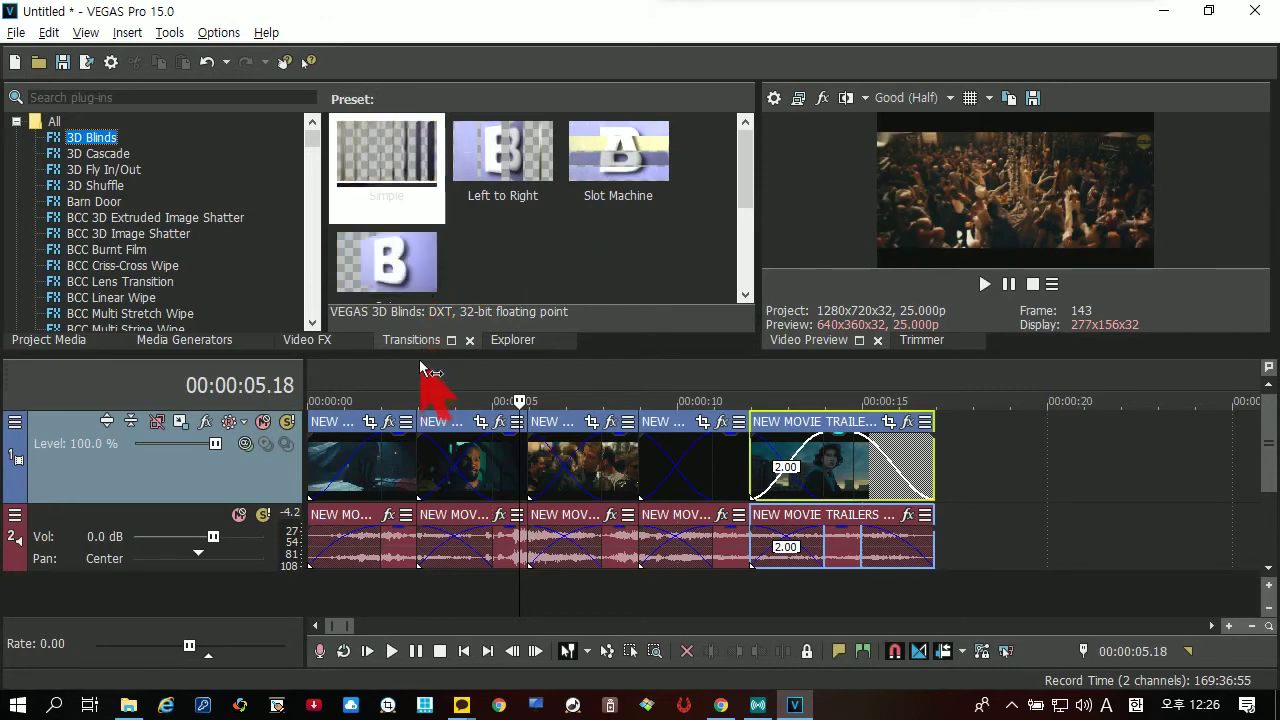
{"action": "left_click_drag", "start_coordinate": [420, 362], "coordinate": [399, 152]}
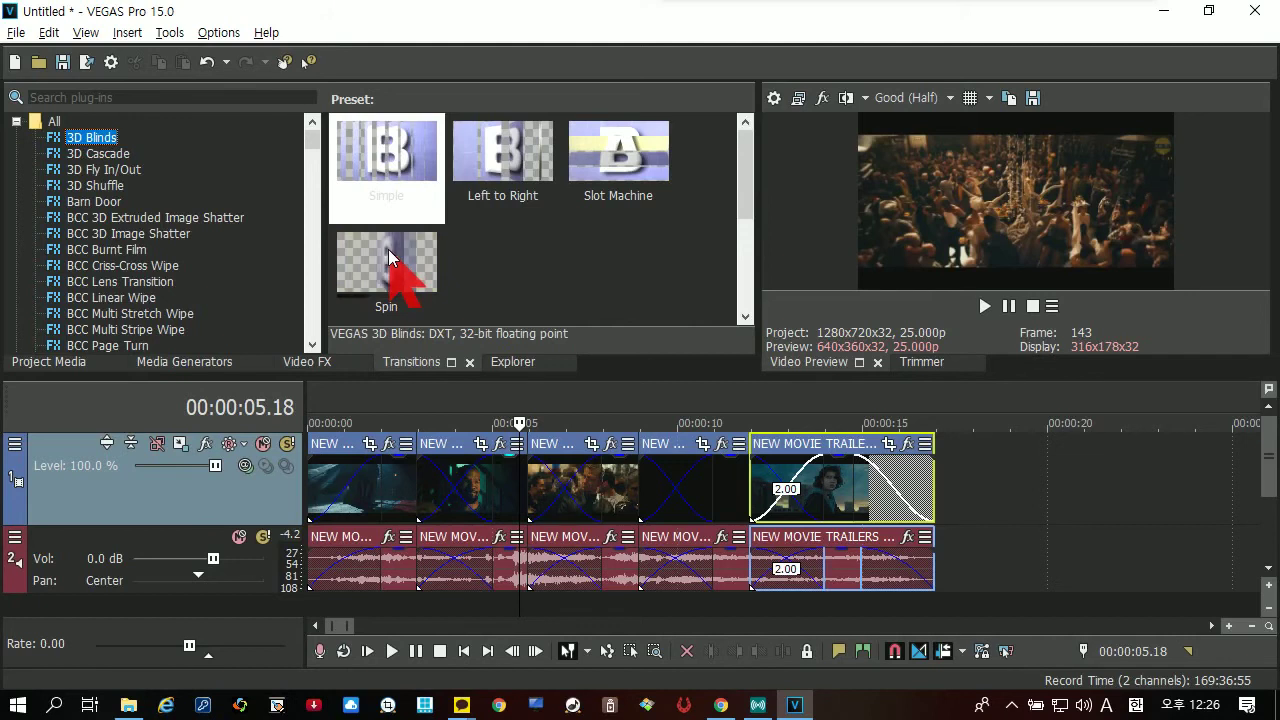
Step: Apply the 3D Shuffle transition's Bright Light preset to the overlap between the first and second clips
{"action": "left_click", "coordinate": [110, 188]}
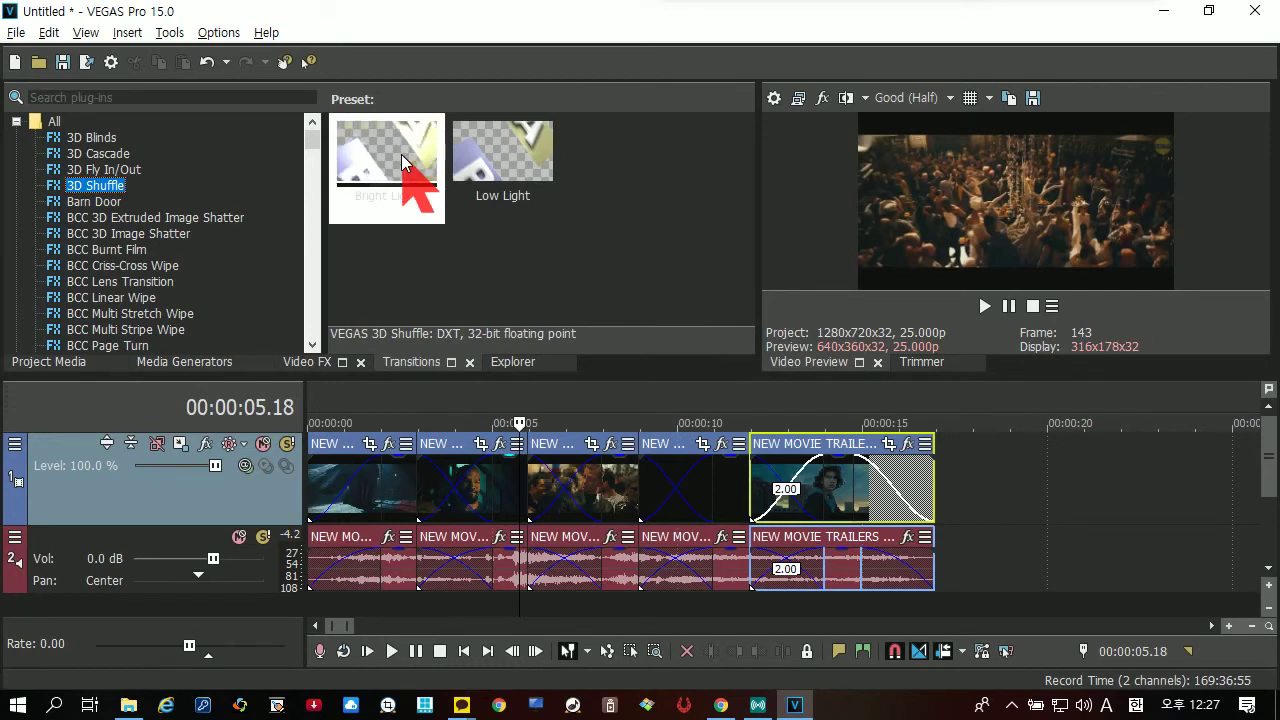
{"action": "mouse_move", "coordinate": [403, 163]}
{"action": "left_mouse_down"}
{"action": "mouse_move", "coordinate": [436, 484]}
{"action": "mouse_move", "coordinate": [458, 520]}
{"action": "mouse_move", "coordinate": [530, 512]}
{"action": "mouse_move", "coordinate": [470, 425]}
{"action": "mouse_move", "coordinate": [380, 188]}
{"action": "left_mouse_up"}
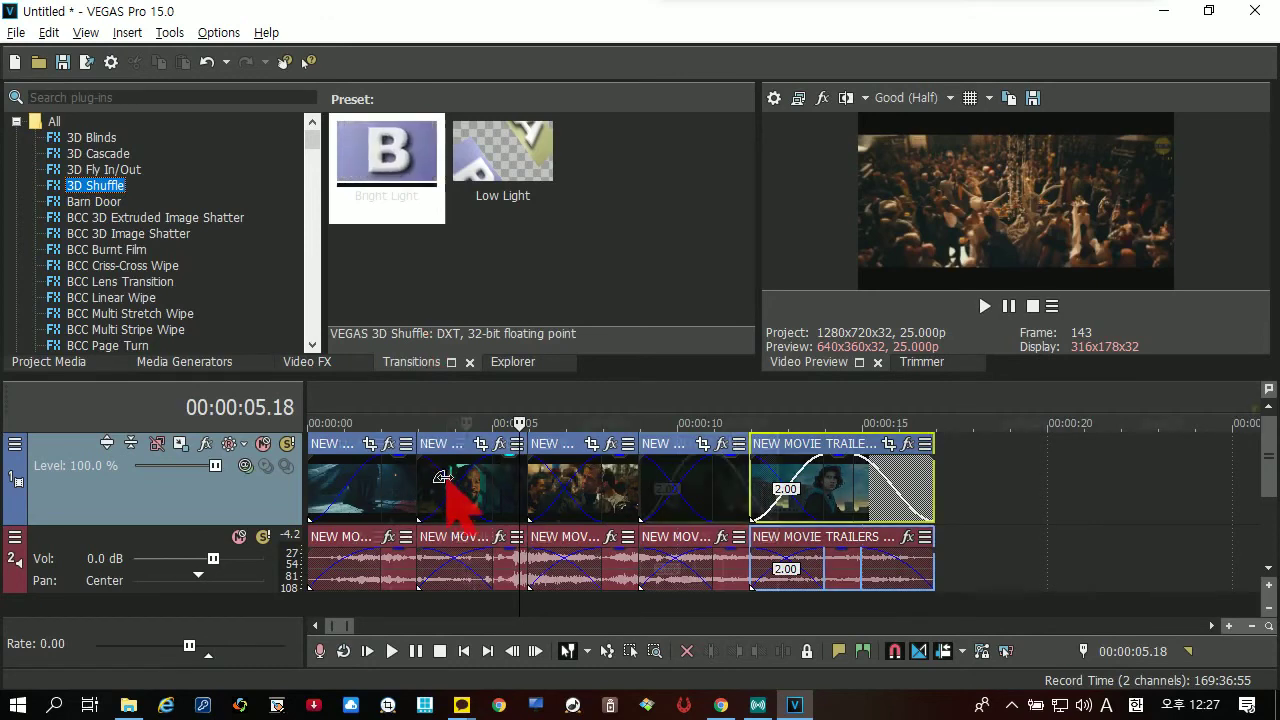
{"action": "scroll", "coordinate": [458, 520], "scroll_direction": "up", "scroll_amount": 2}
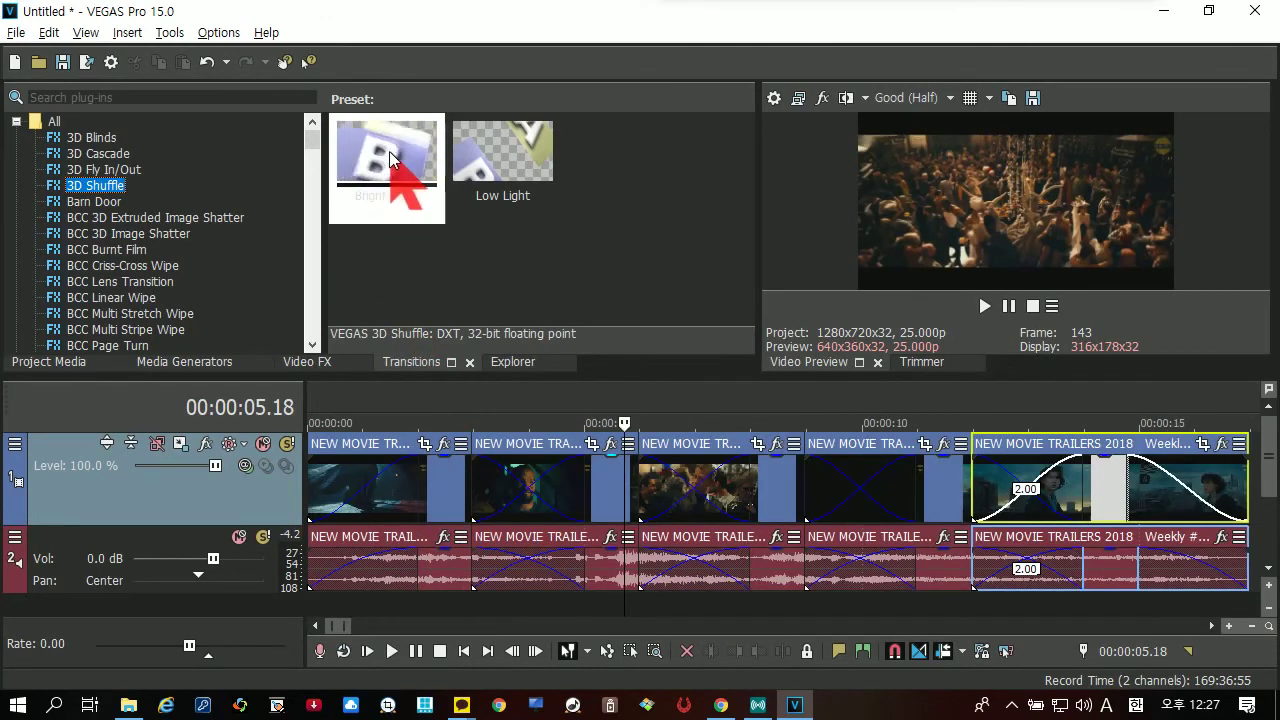
{"action": "left_click", "coordinate": [390, 160]}
{"action": "left_click_drag", "start_coordinate": [404, 175], "coordinate": [518, 496]}
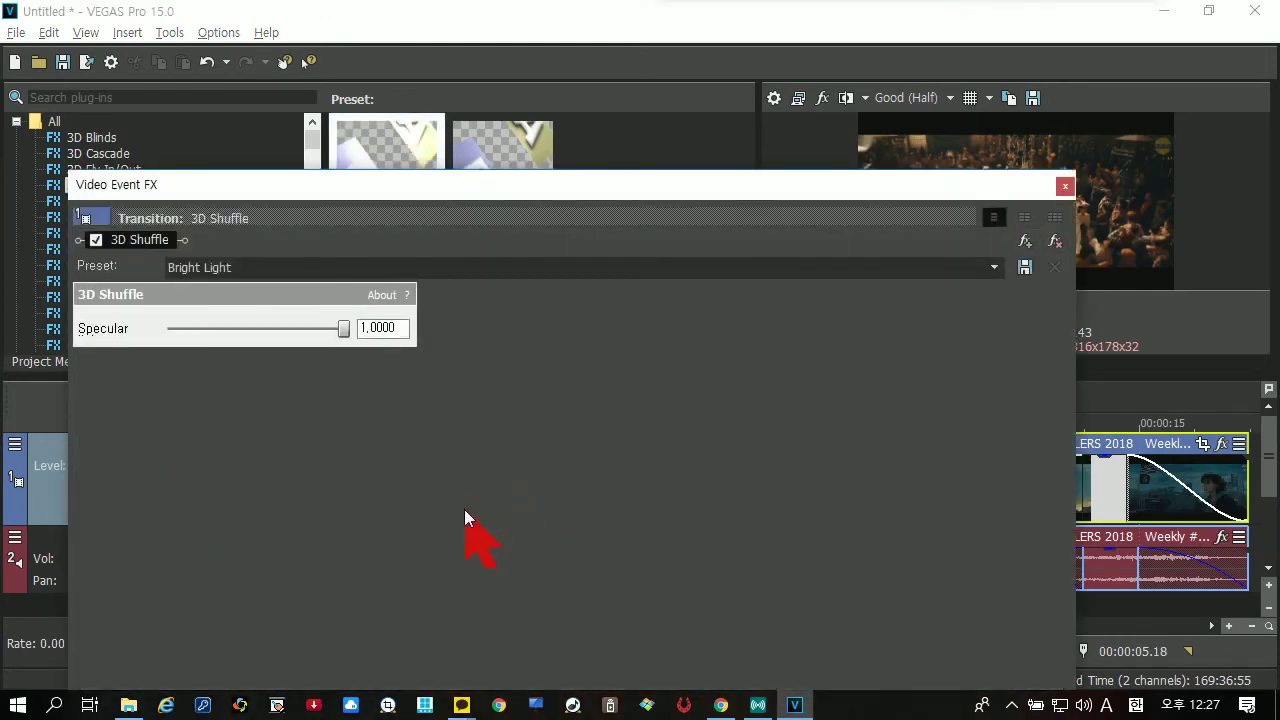
Step: Reposition and narrow the 3D Shuffle transition's settings window, and close it with the Bright Light preset kept
{"action": "left_click_drag", "start_coordinate": [349, 186], "coordinate": [348, 146]}
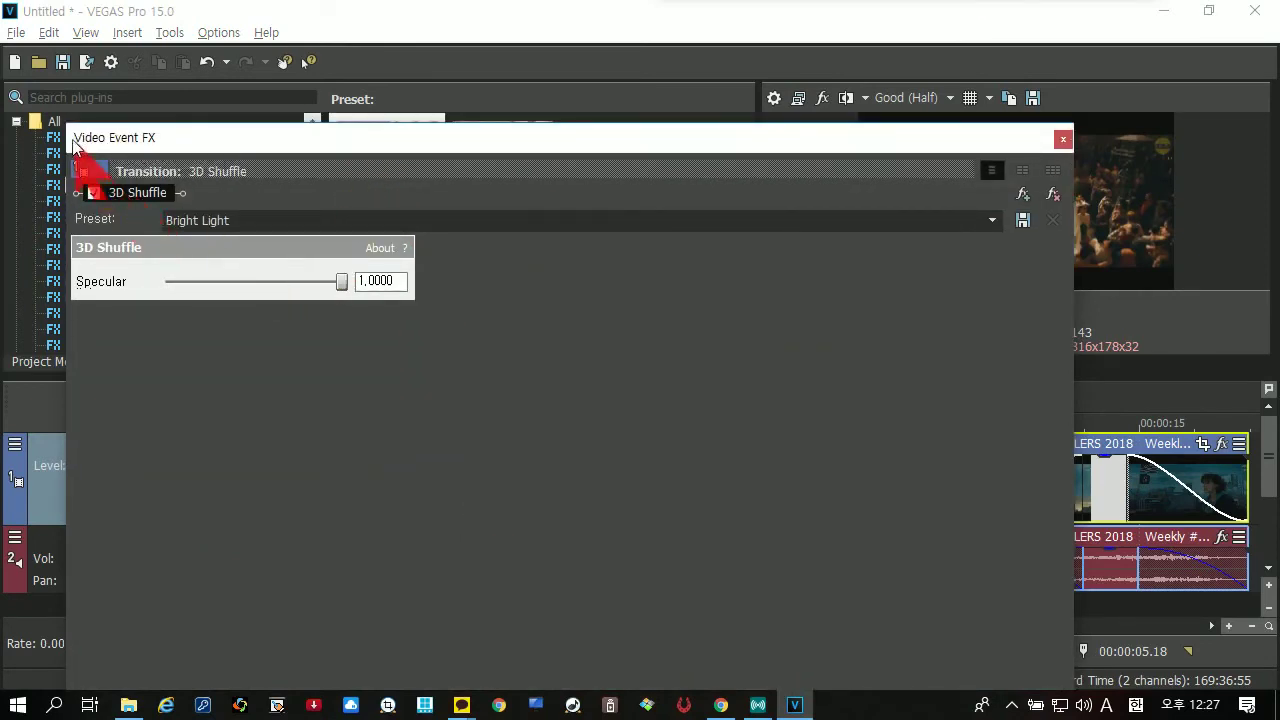
{"action": "left_click_drag", "start_coordinate": [62, 122], "coordinate": [194, 142]}
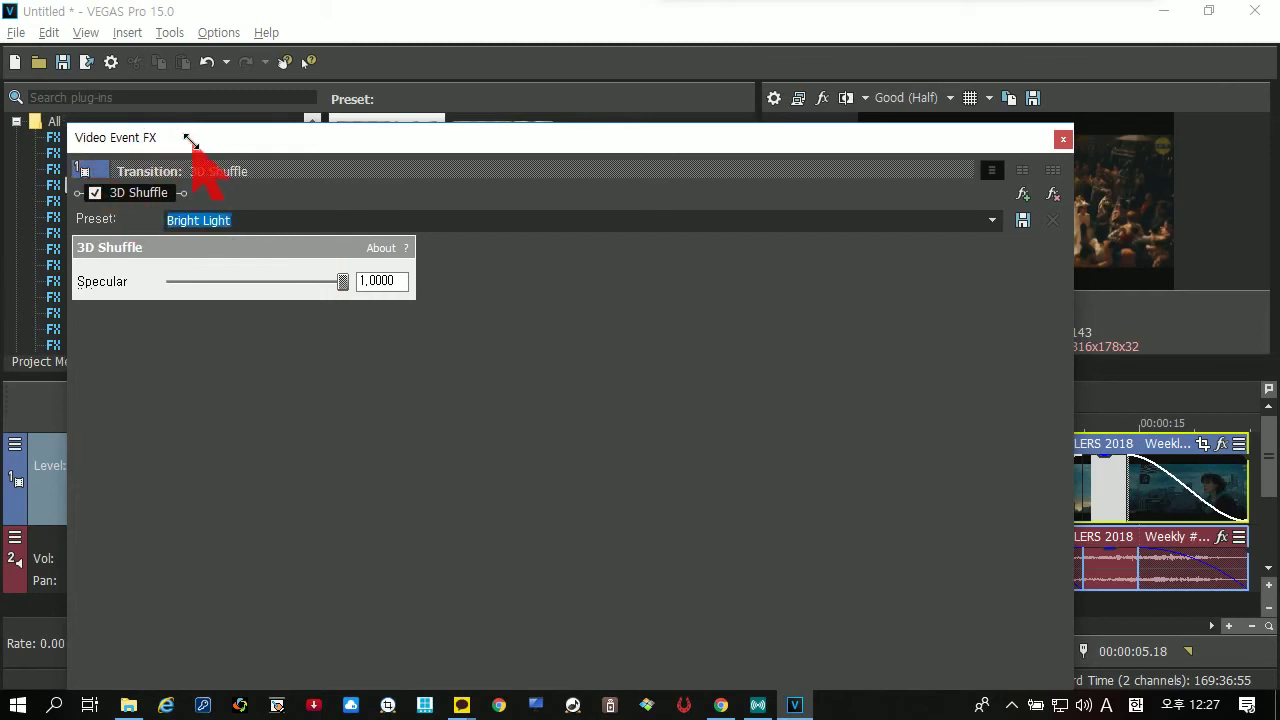
{"action": "left_click_drag", "start_coordinate": [272, 178], "coordinate": [516, 215]}
{"action": "left_click_drag", "start_coordinate": [517, 208], "coordinate": [270, 137]}
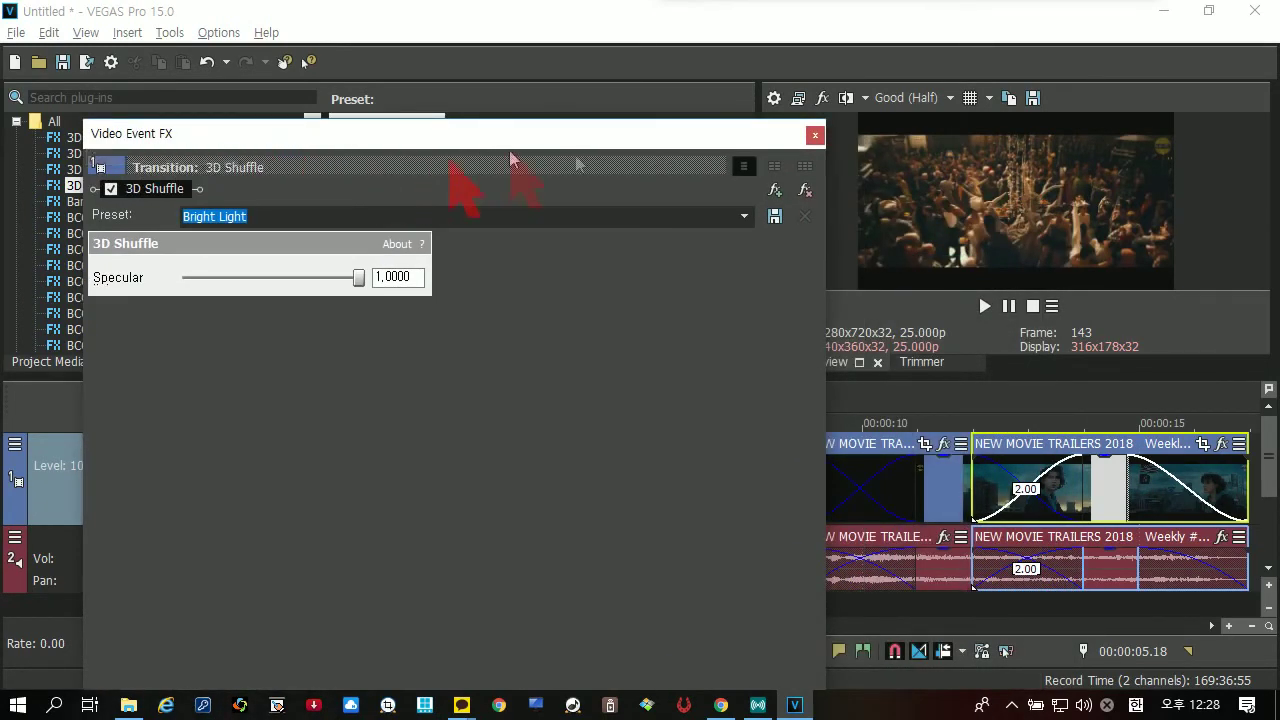
{"action": "left_click", "coordinate": [816, 137]}
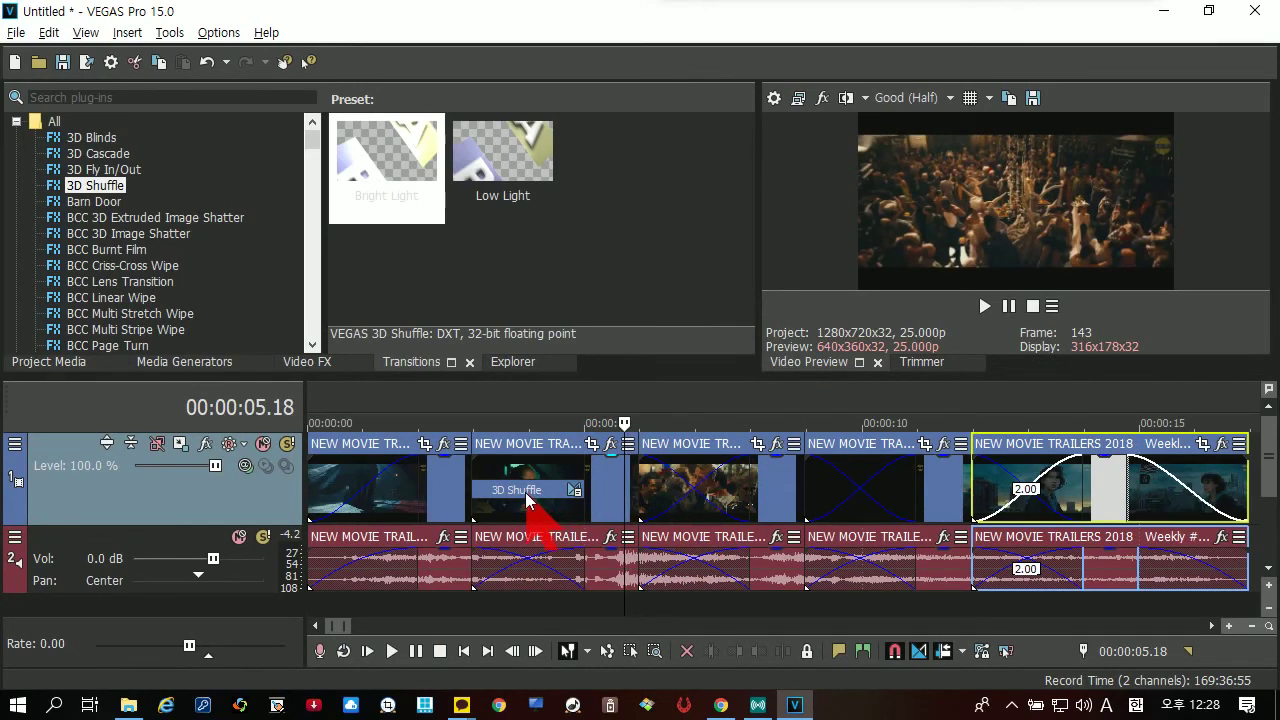
Step: Play the 3D Shuffle transition between the first two clips from 00:00:02.24
{"action": "left_click", "coordinate": [470, 410]}
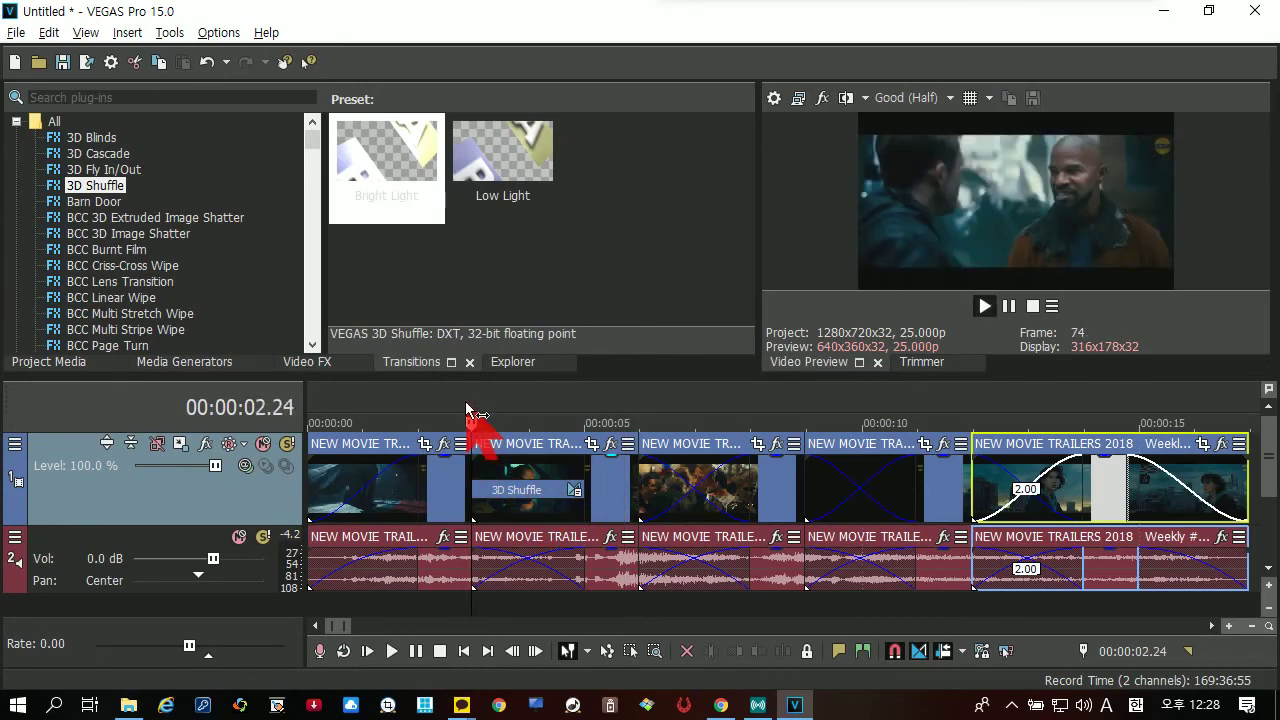
{"action": "key", "text": "space"}
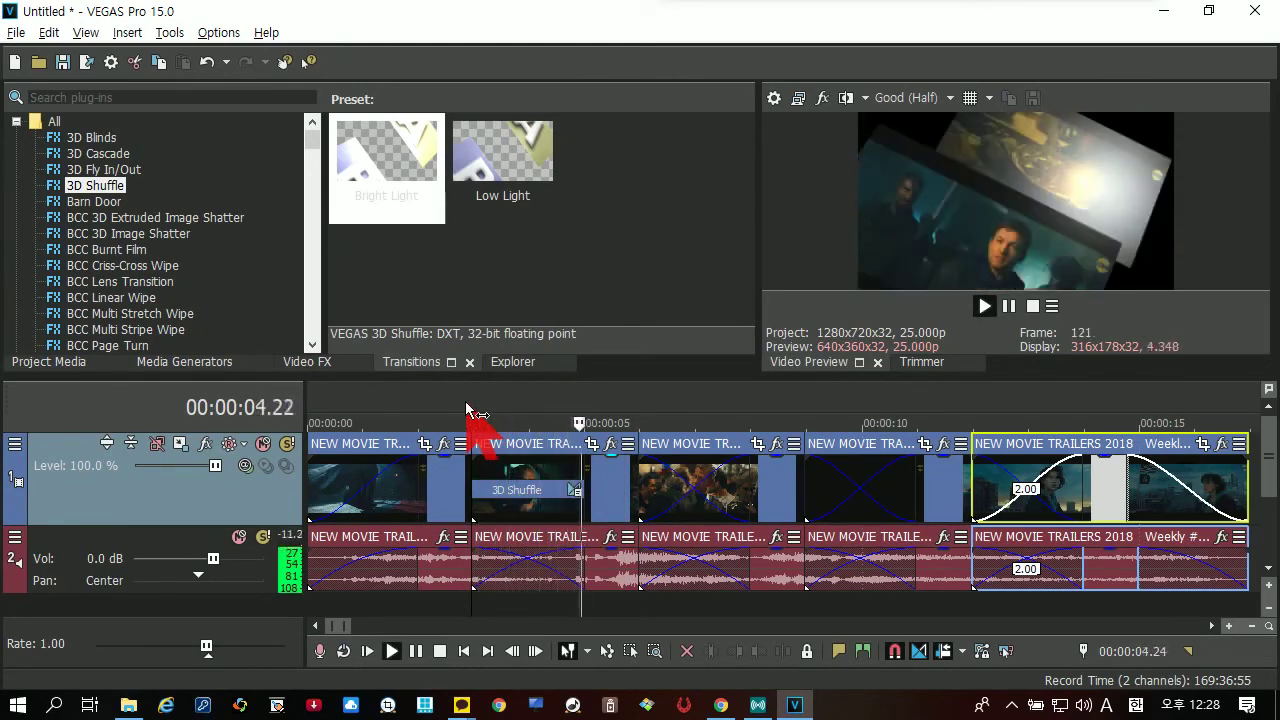
Step: Replay the 3D Shuffle transition between the first two clips several times from 00:00:02.24
{"action": "key", "text": "space"}
{"action": "key", "text": "space"}
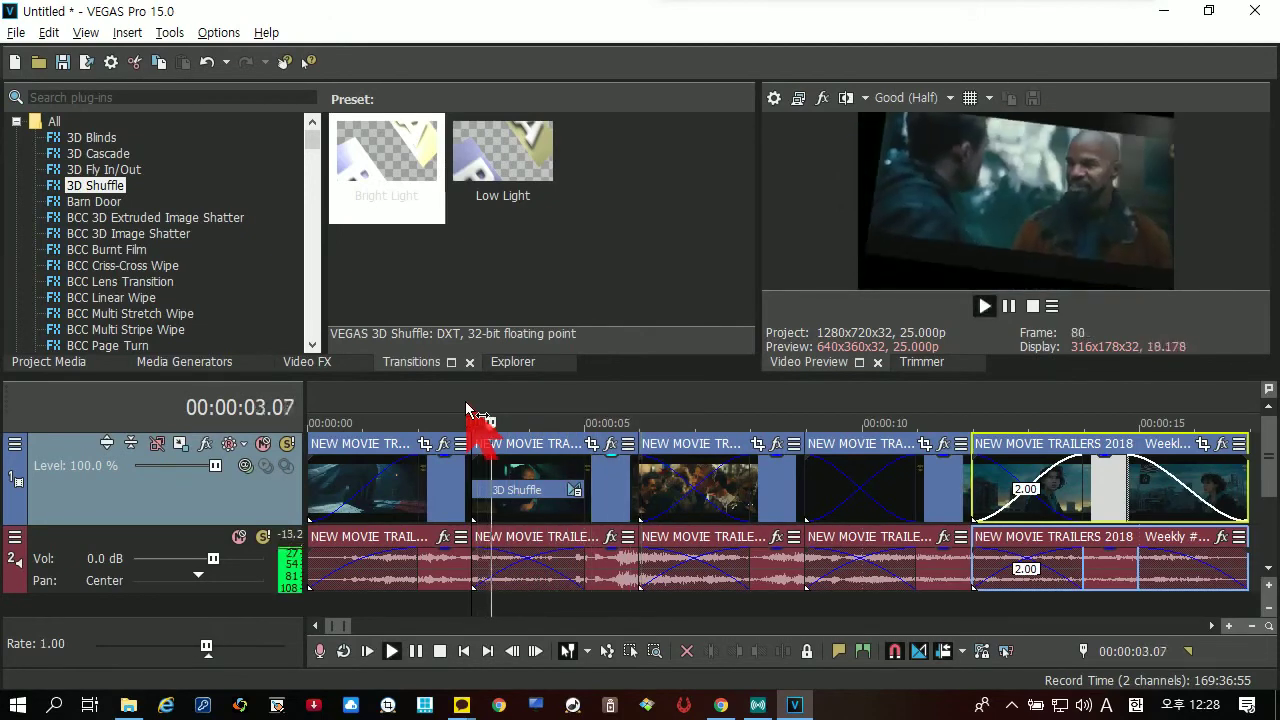
{"action": "key", "text": "space"}
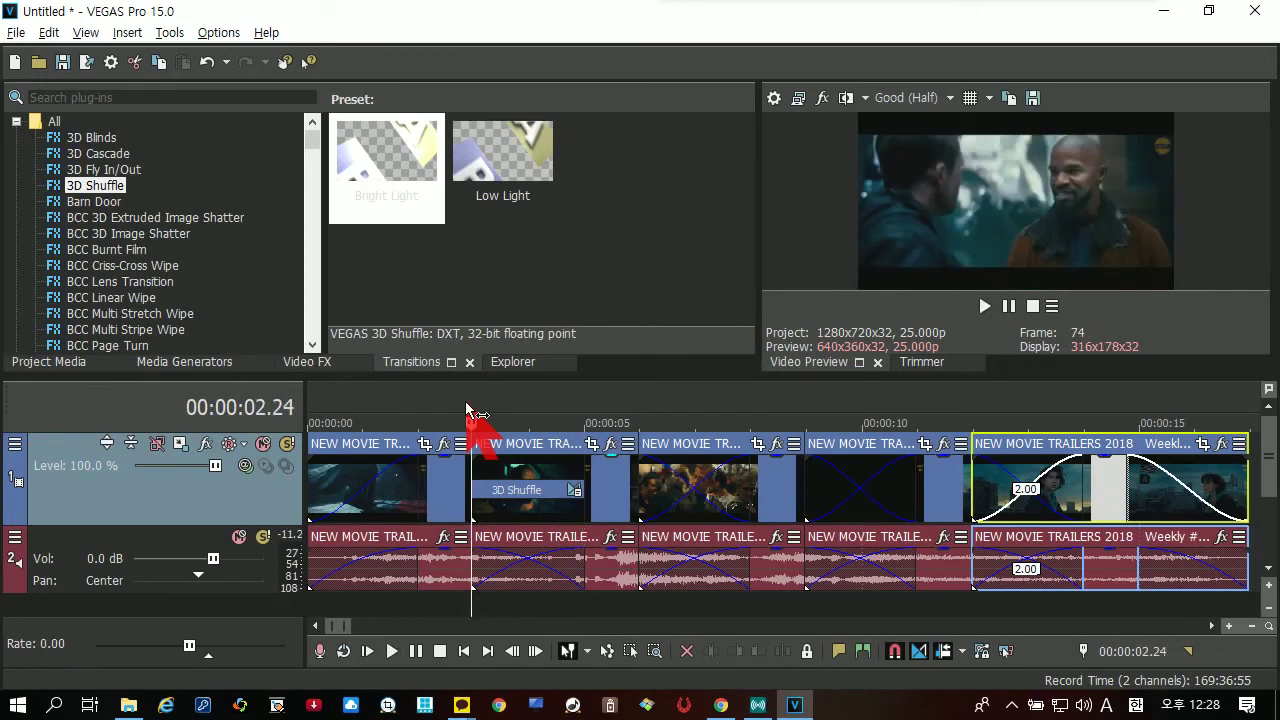
{"action": "key", "text": "space"}
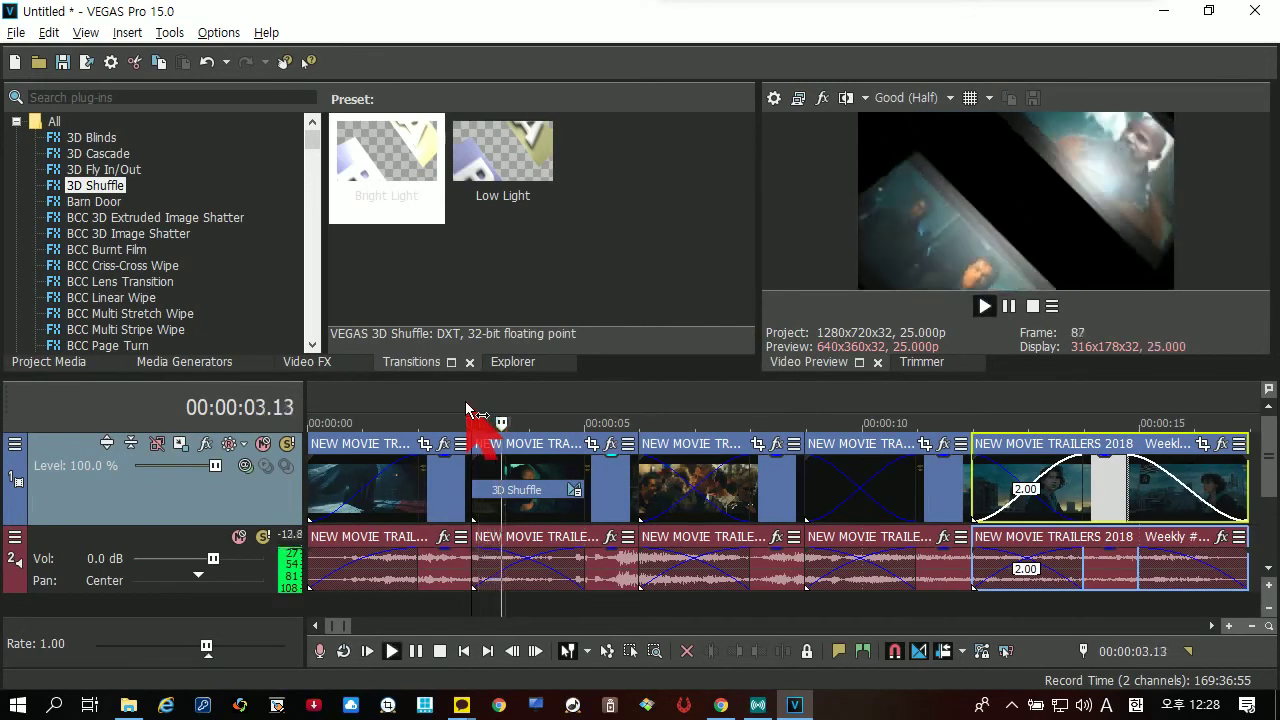
{"action": "key", "text": "space"}
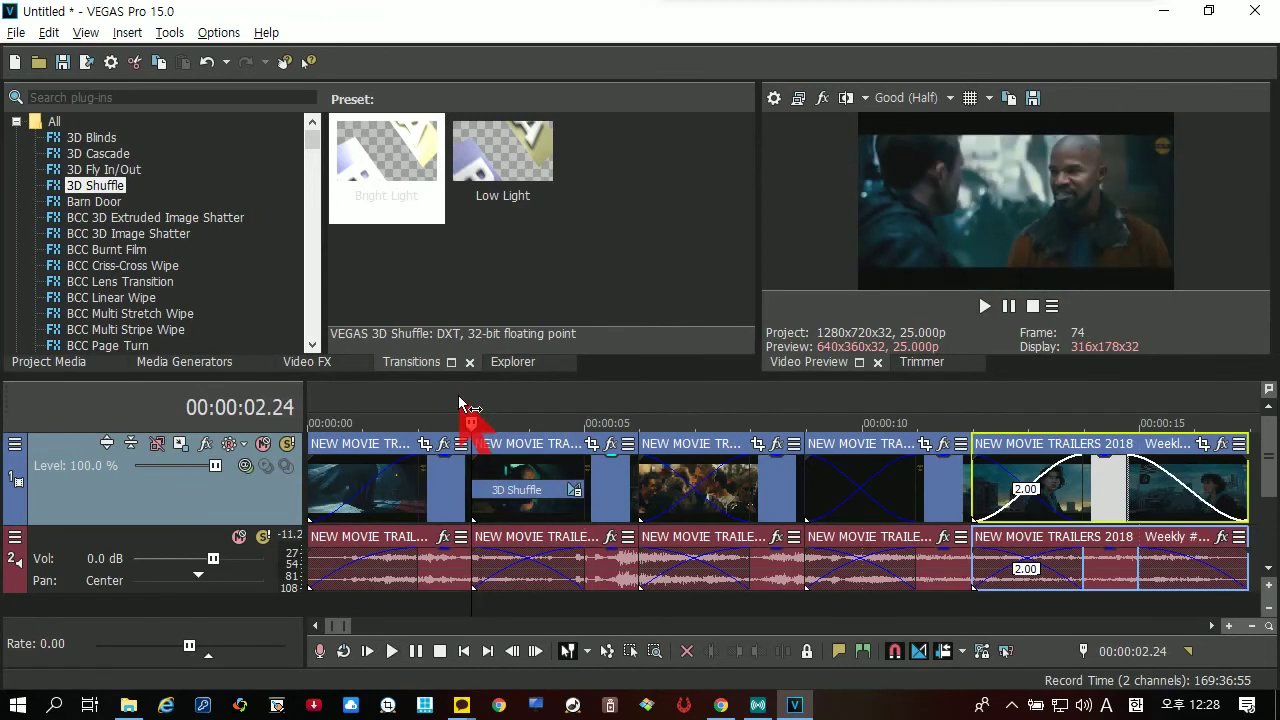
{"action": "key", "text": "space"}
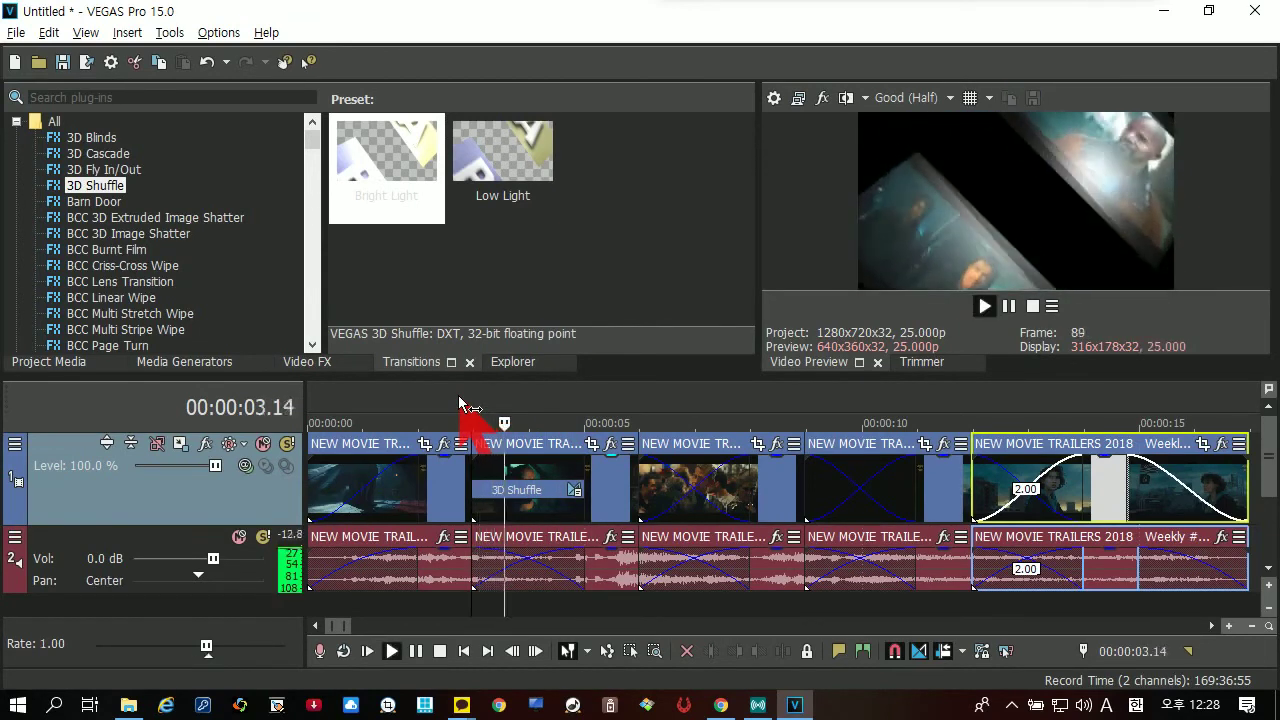
{"action": "key", "text": "space"}
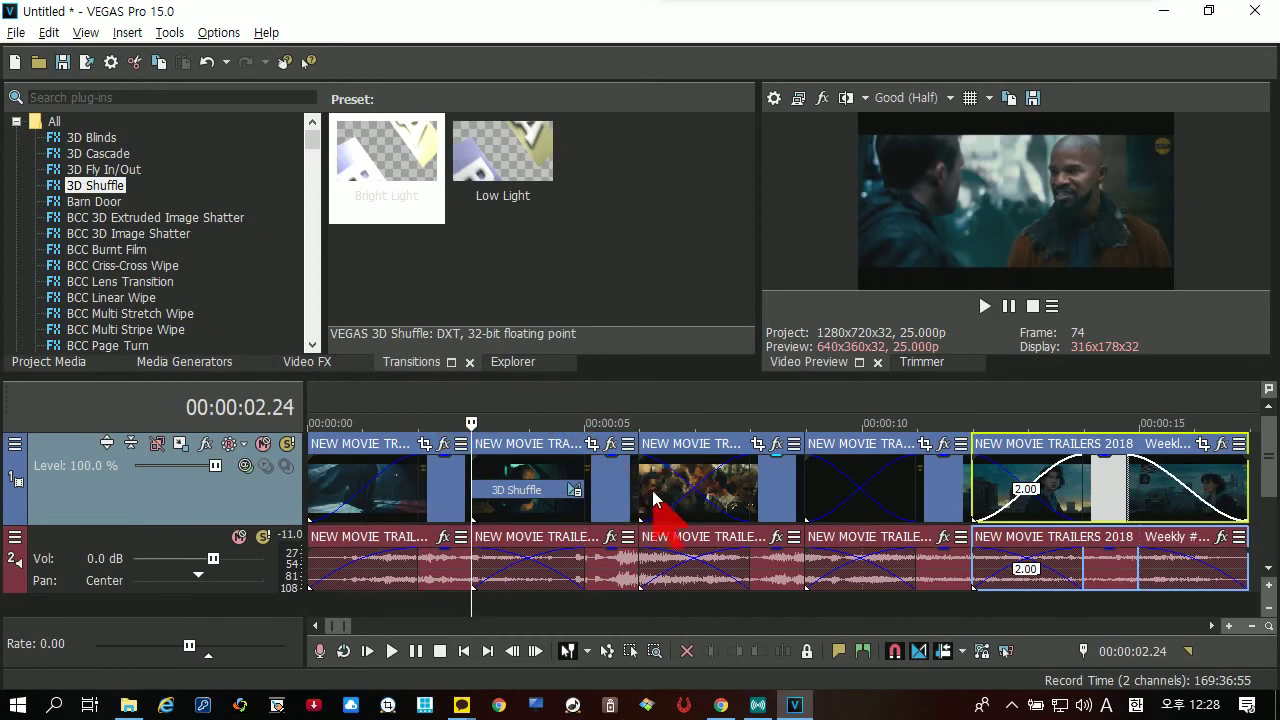
Step: Move the second clip so its overlap with the first shortens to 0.15, and preview the shortened 3D Shuffle transition from 00:00:03.21
{"action": "left_click_drag", "start_coordinate": [652, 497], "coordinate": [682, 488]}
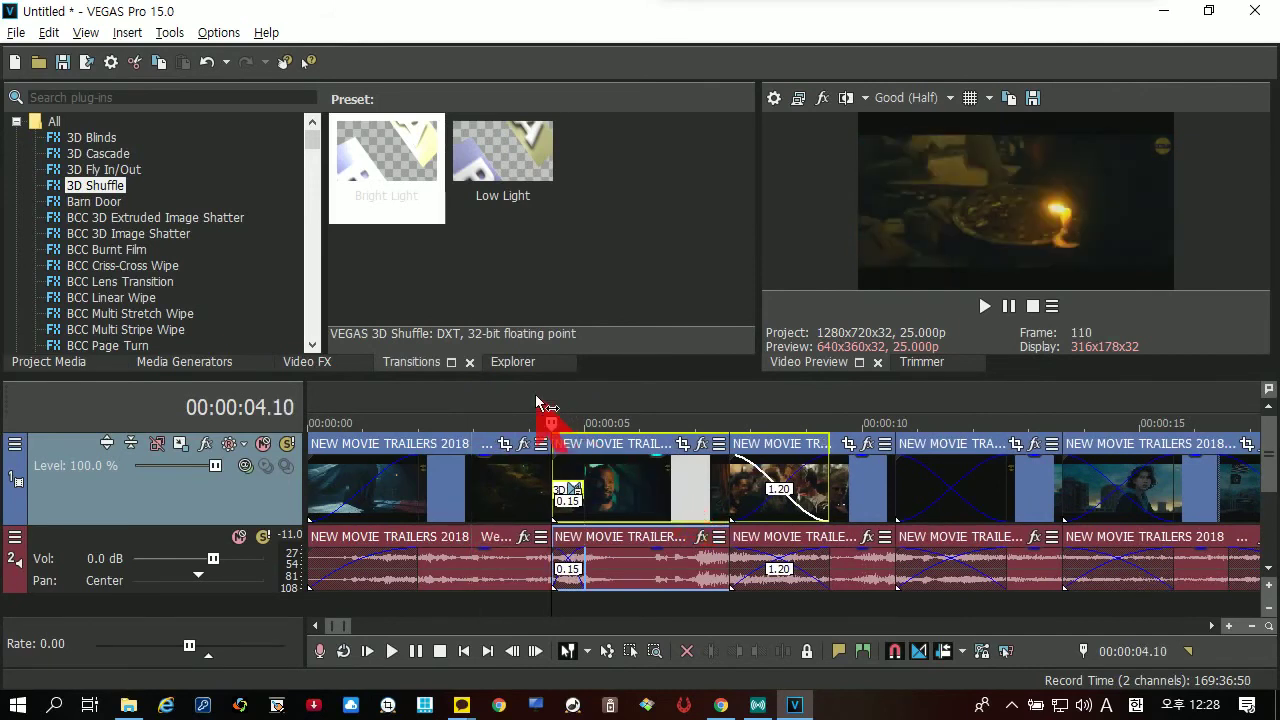
{"action": "left_click_drag", "start_coordinate": [536, 403], "coordinate": [520, 403]}
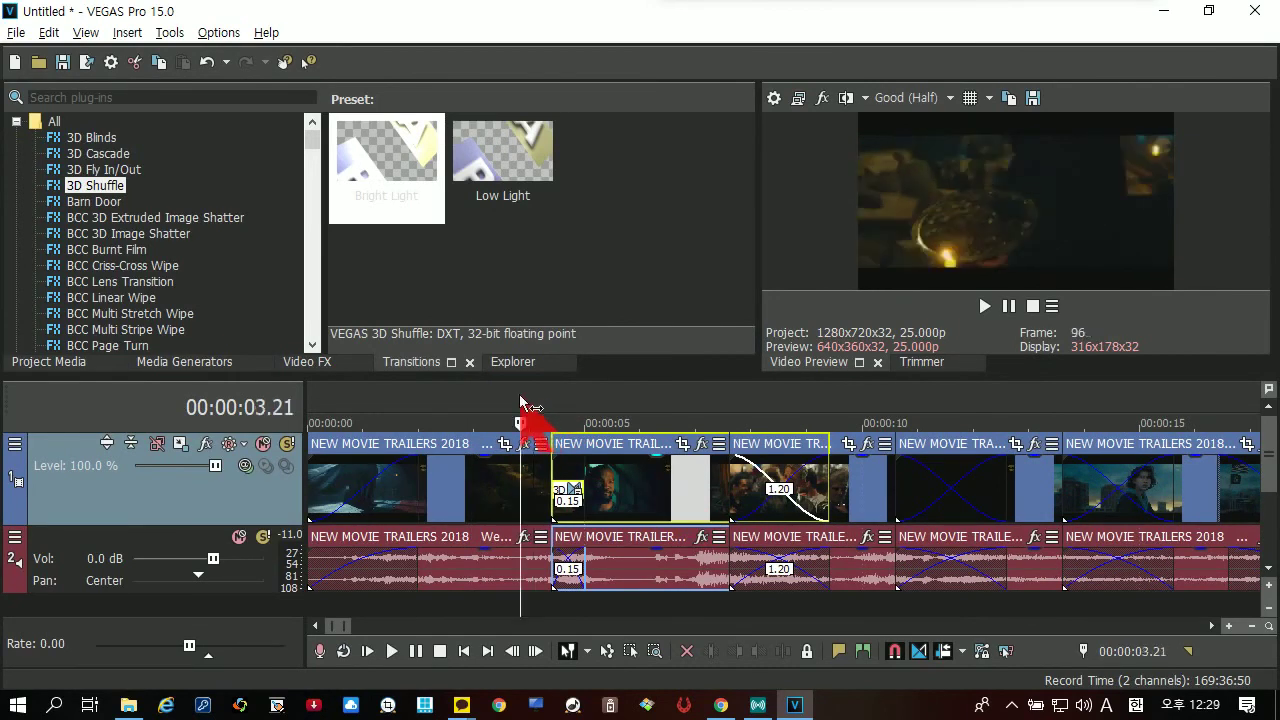
{"action": "key", "text": "space"}
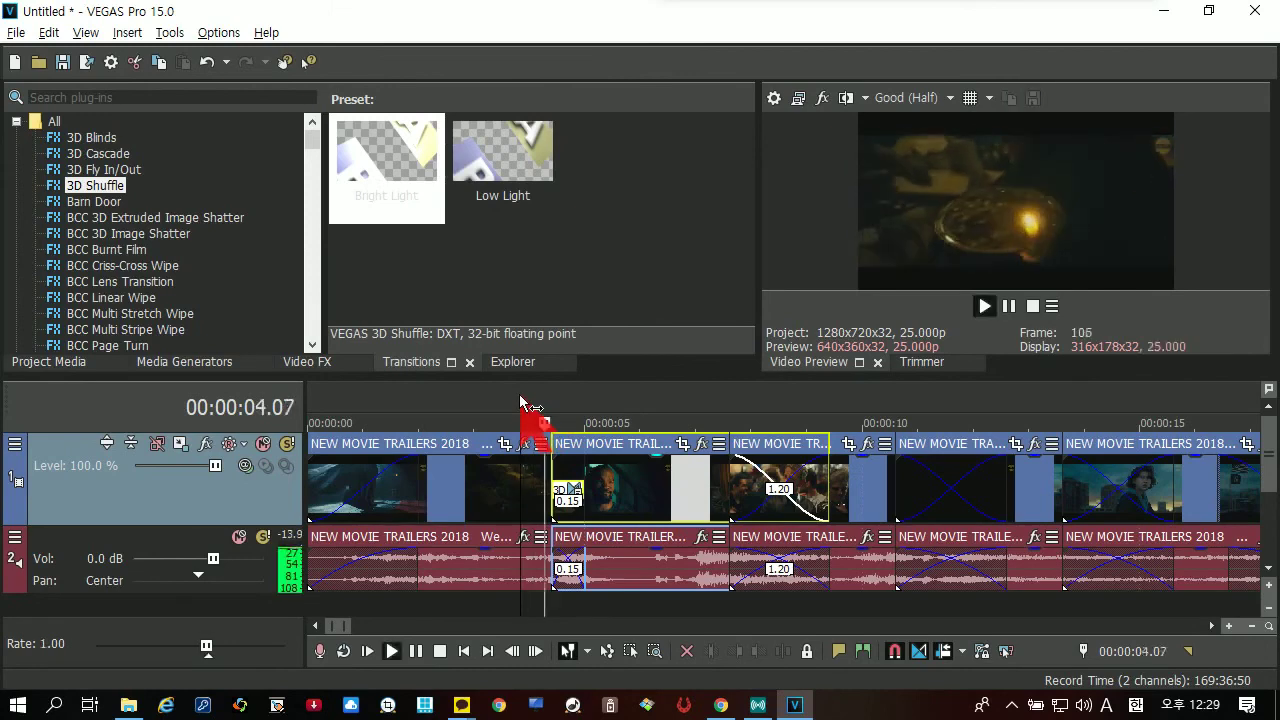
{"action": "key", "text": "space"}
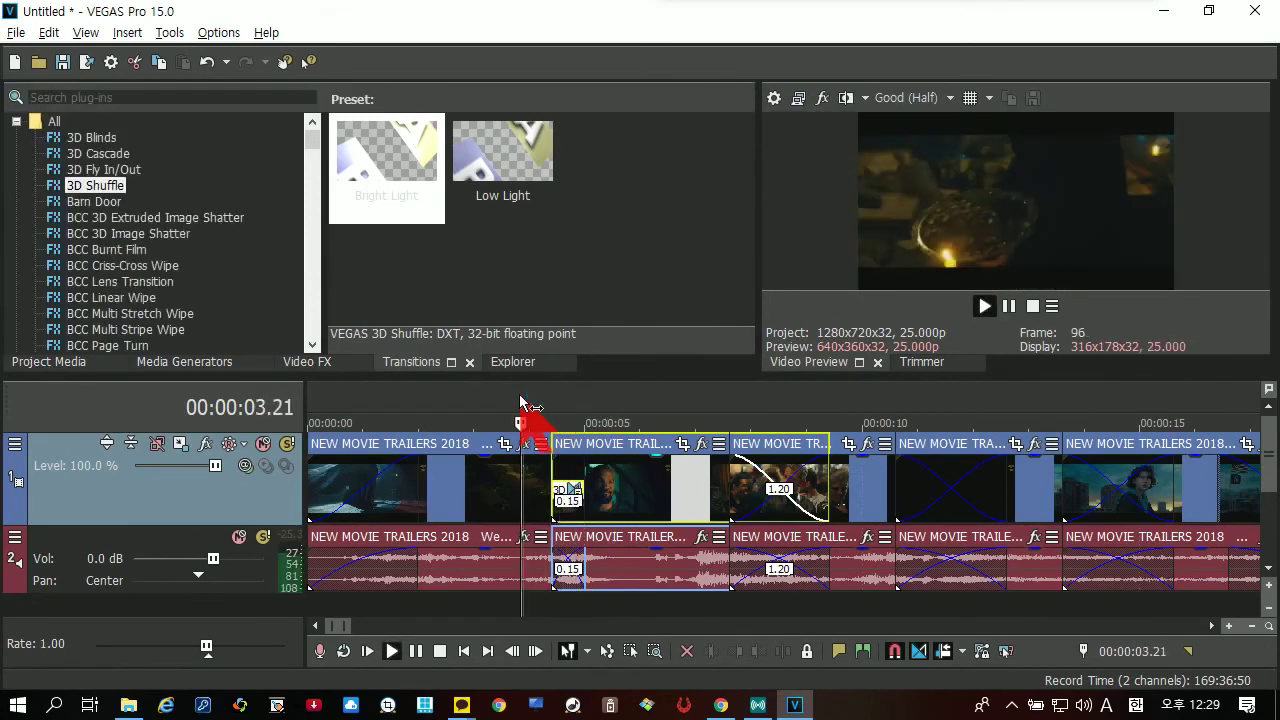
{"action": "key", "text": "space"}
{"action": "key", "text": "space"}
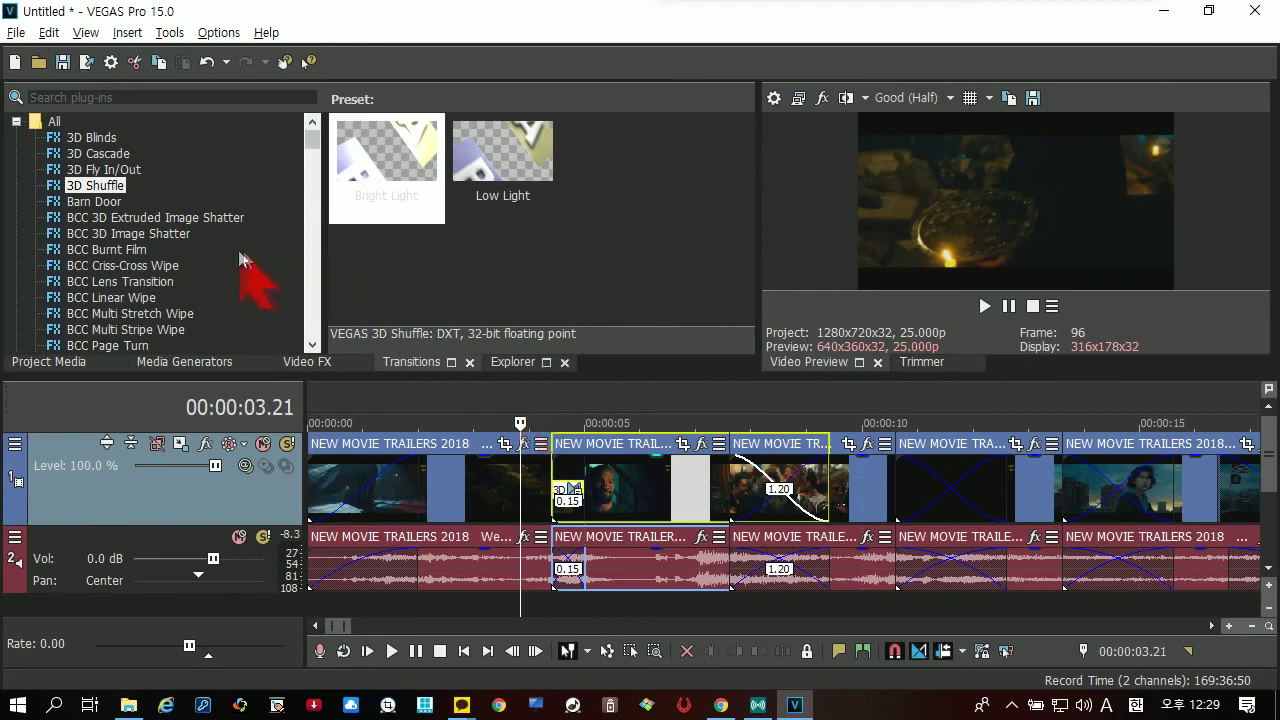
Step: Browse the rest of the transition library, examining the Flash, NewBlue 3D Box Explode and S_WipeClock transitions
{"action": "scroll", "coordinate": [175, 265], "scroll_direction": "down", "scroll_amount": 4}
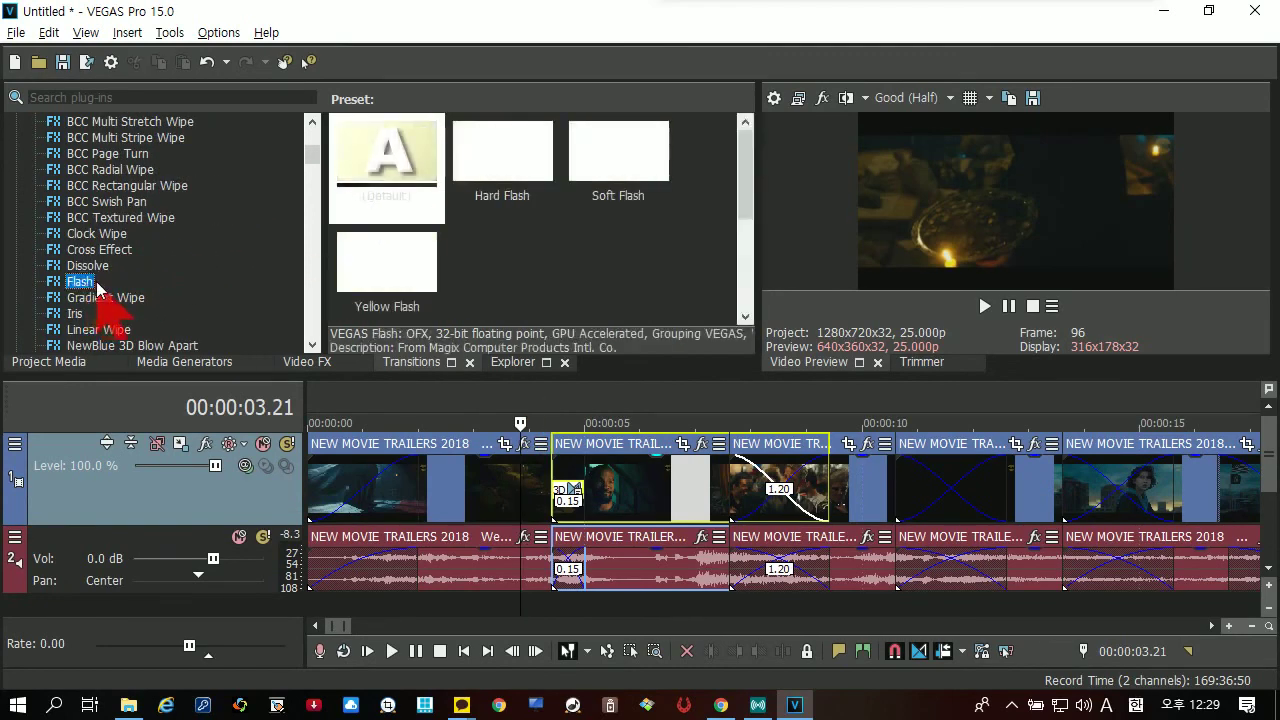
{"action": "scroll", "coordinate": [95, 290], "scroll_direction": "down", "scroll_amount": 2}
{"action": "scroll", "coordinate": [228, 220], "scroll_direction": "down", "scroll_amount": 2}
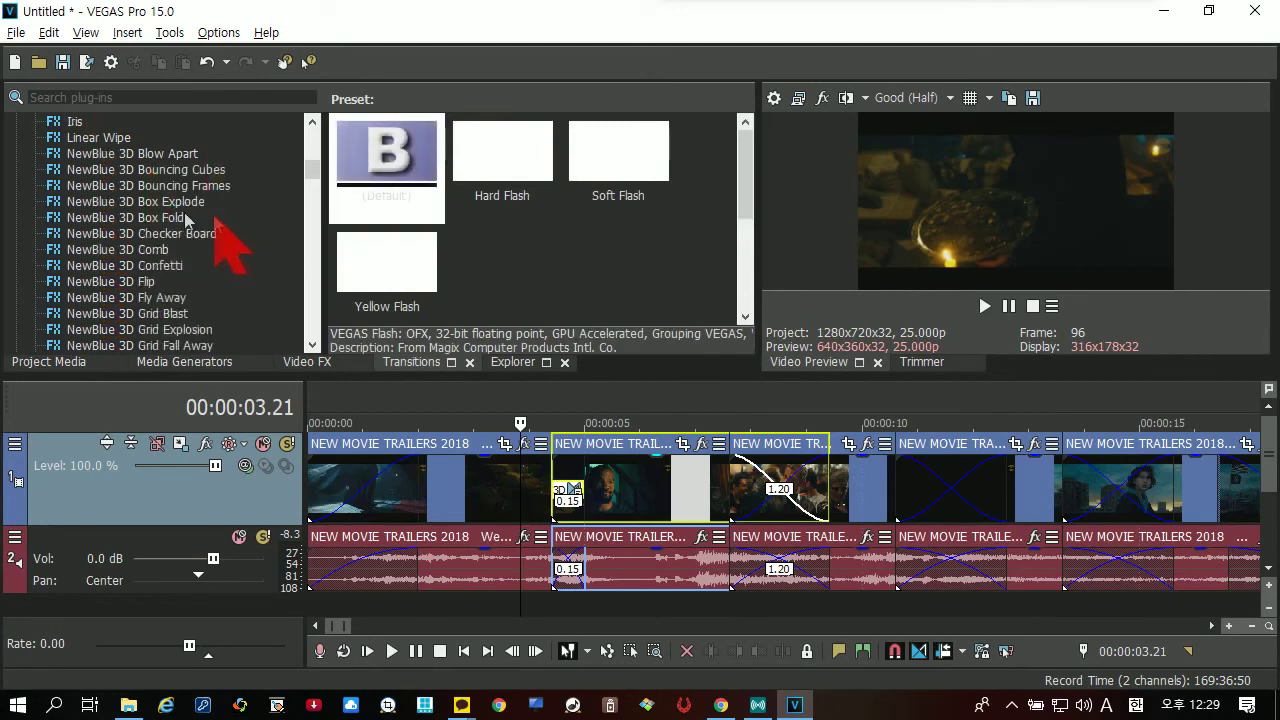
{"action": "left_click", "coordinate": [125, 203]}
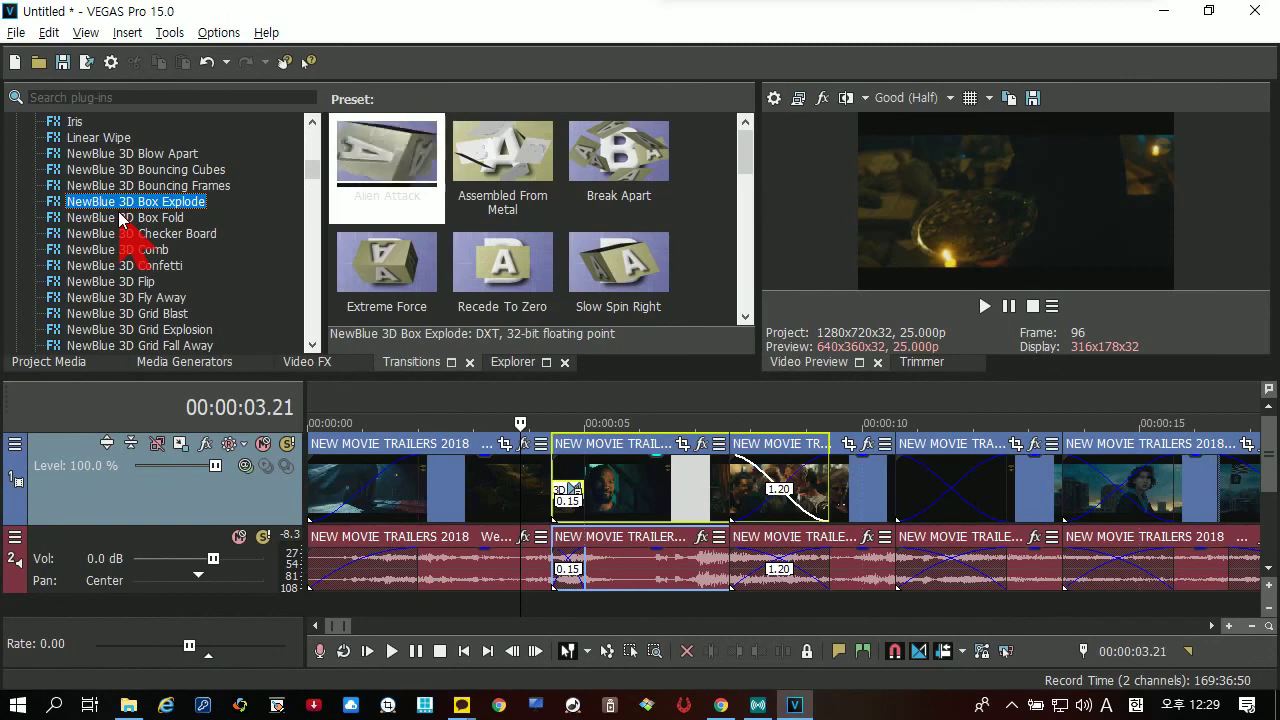
{"action": "scroll", "coordinate": [119, 222], "scroll_direction": "down", "scroll_amount": 12}
{"action": "scroll", "coordinate": [119, 230], "scroll_direction": "down", "scroll_amount": 20}
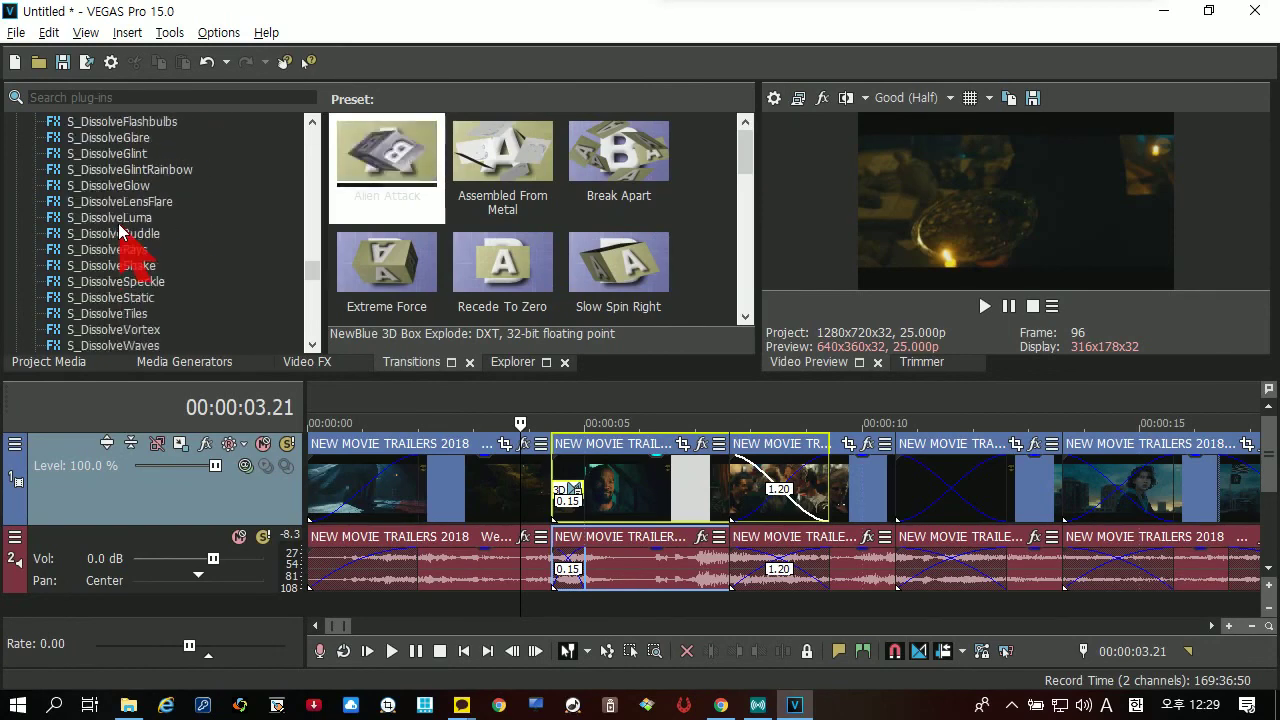
{"action": "left_click", "coordinate": [120, 233]}
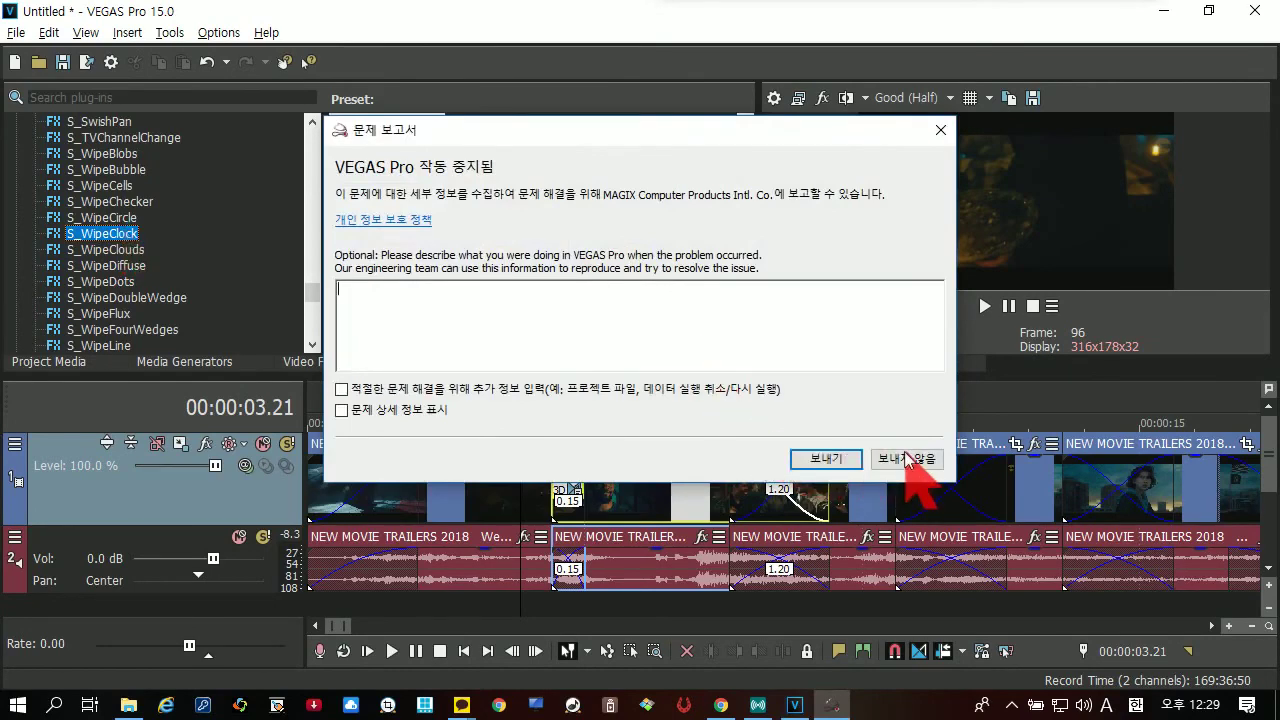
Step: Dismiss the VEGAS Pro problem report without sending it, and close the KakaoTalk window
{"action": "left_click", "coordinate": [940, 130]}
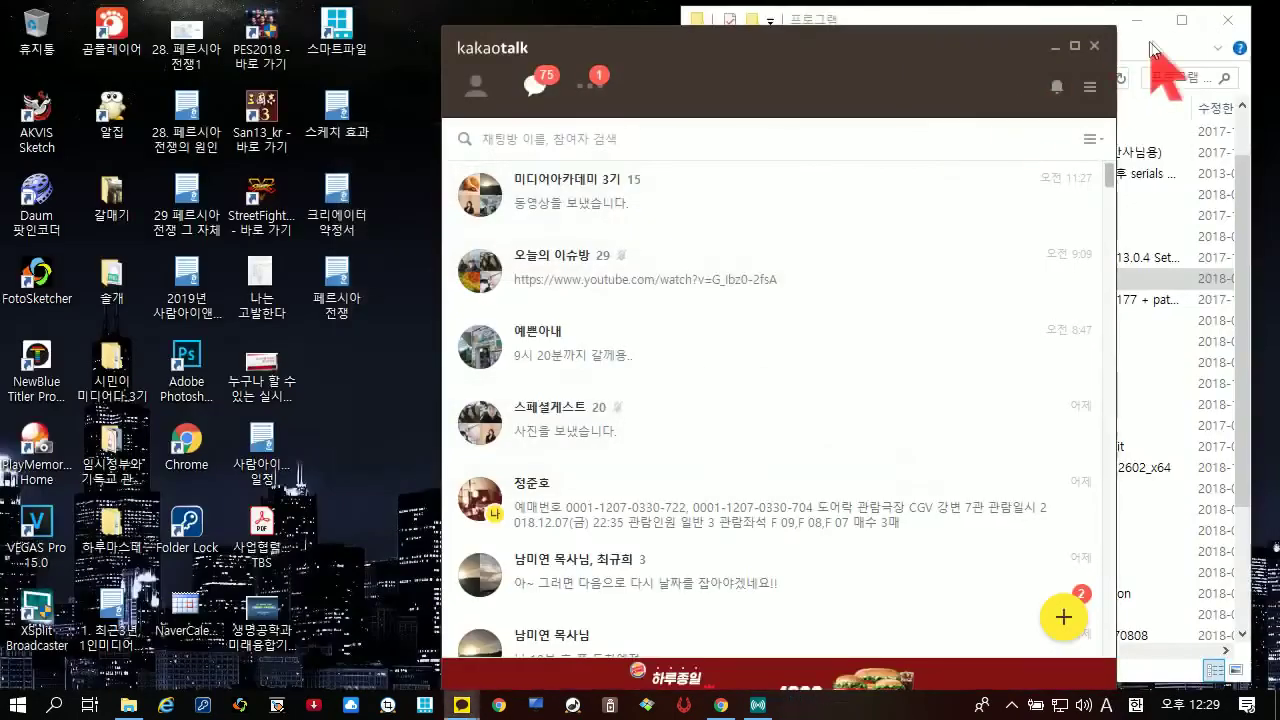
{"action": "left_click", "coordinate": [1096, 46]}
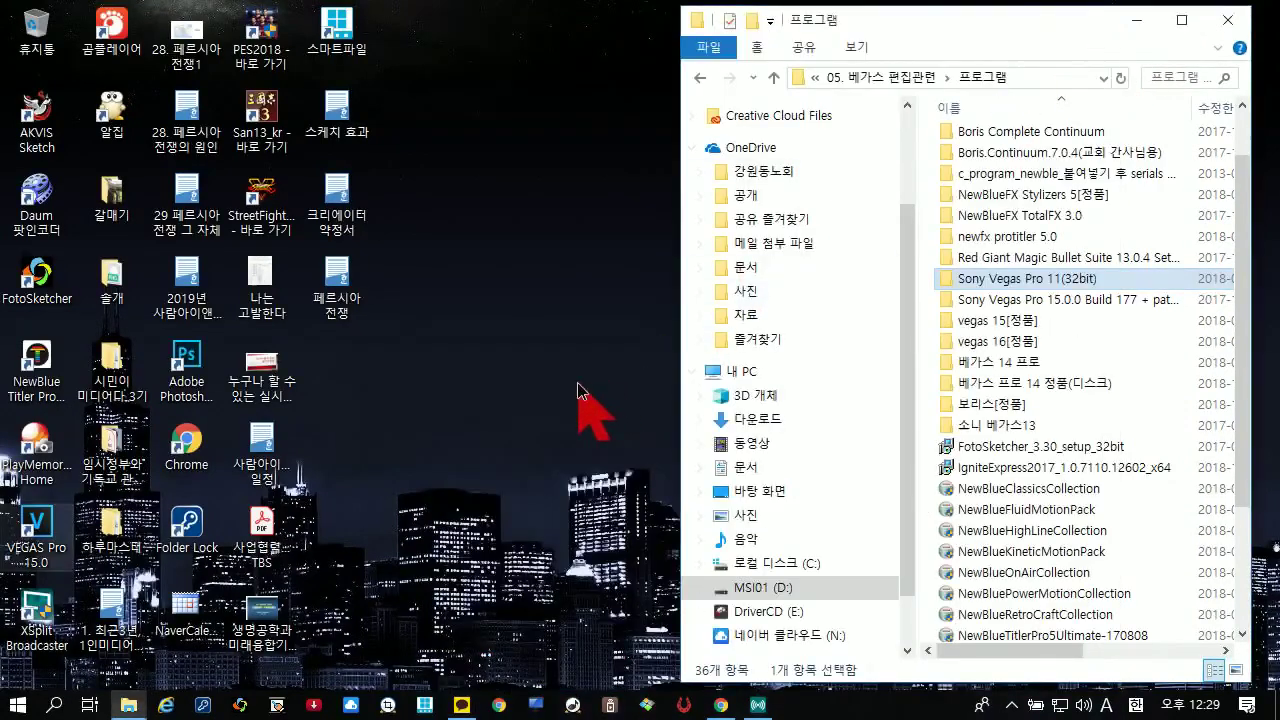